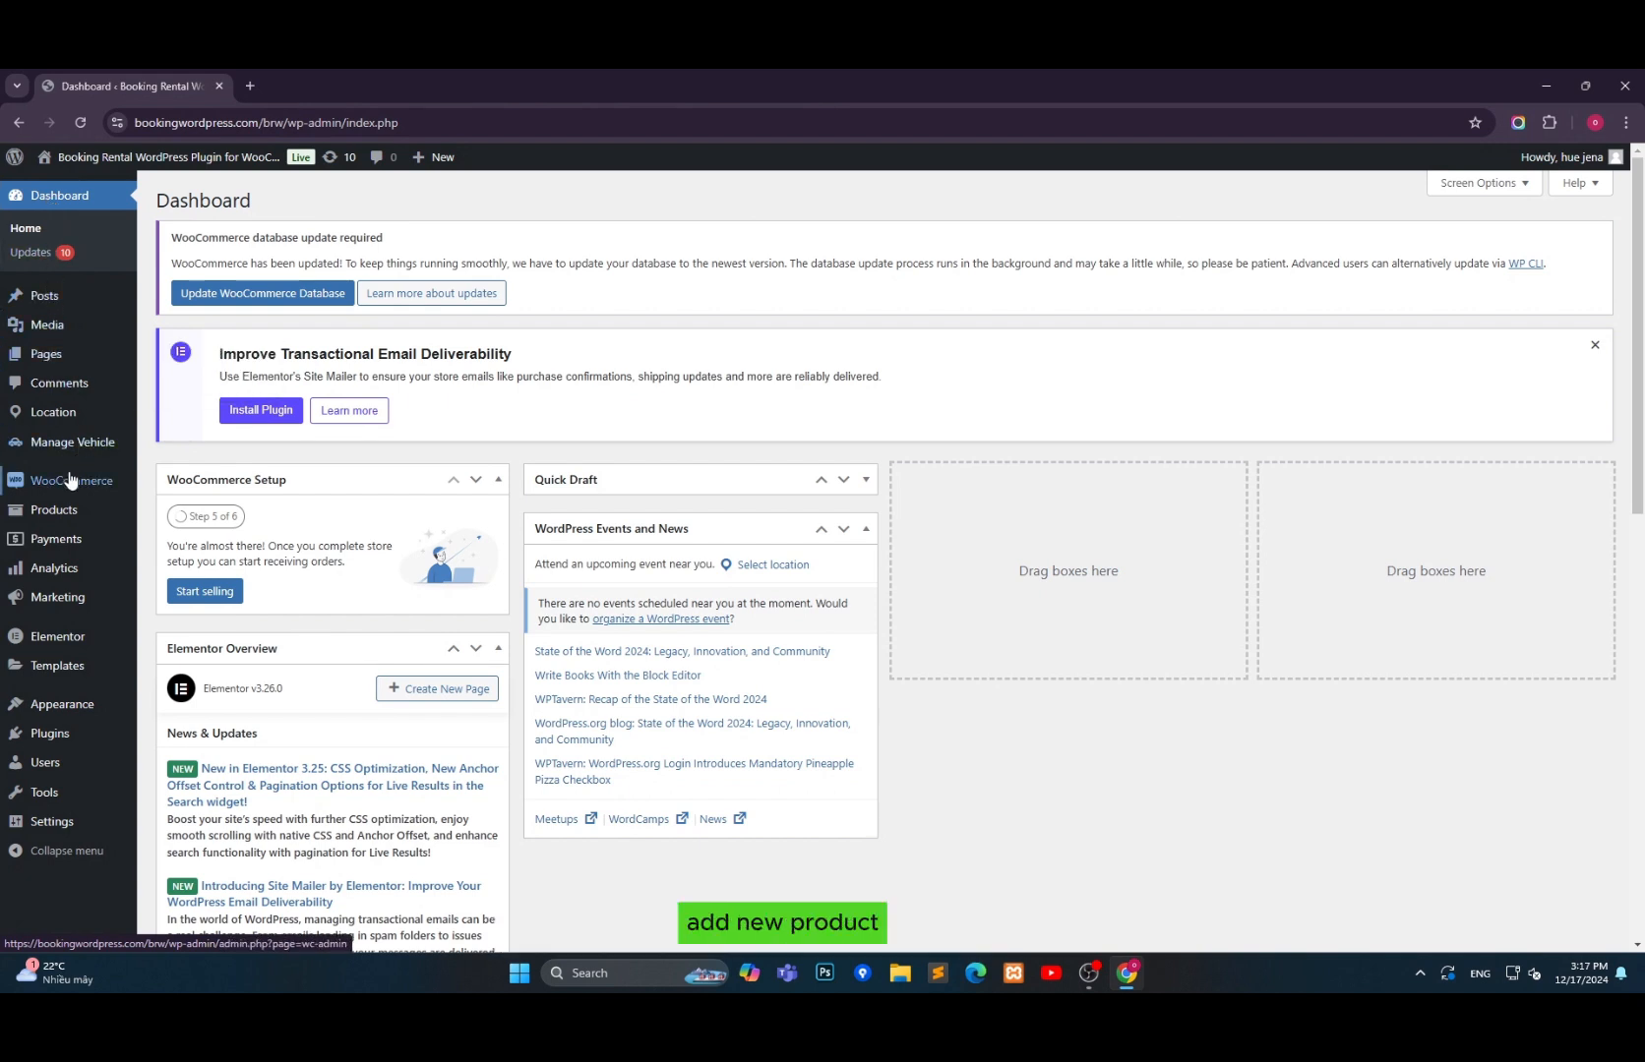
Start a new WooCommerce product and name it Massage.
mouse_move(69, 509)
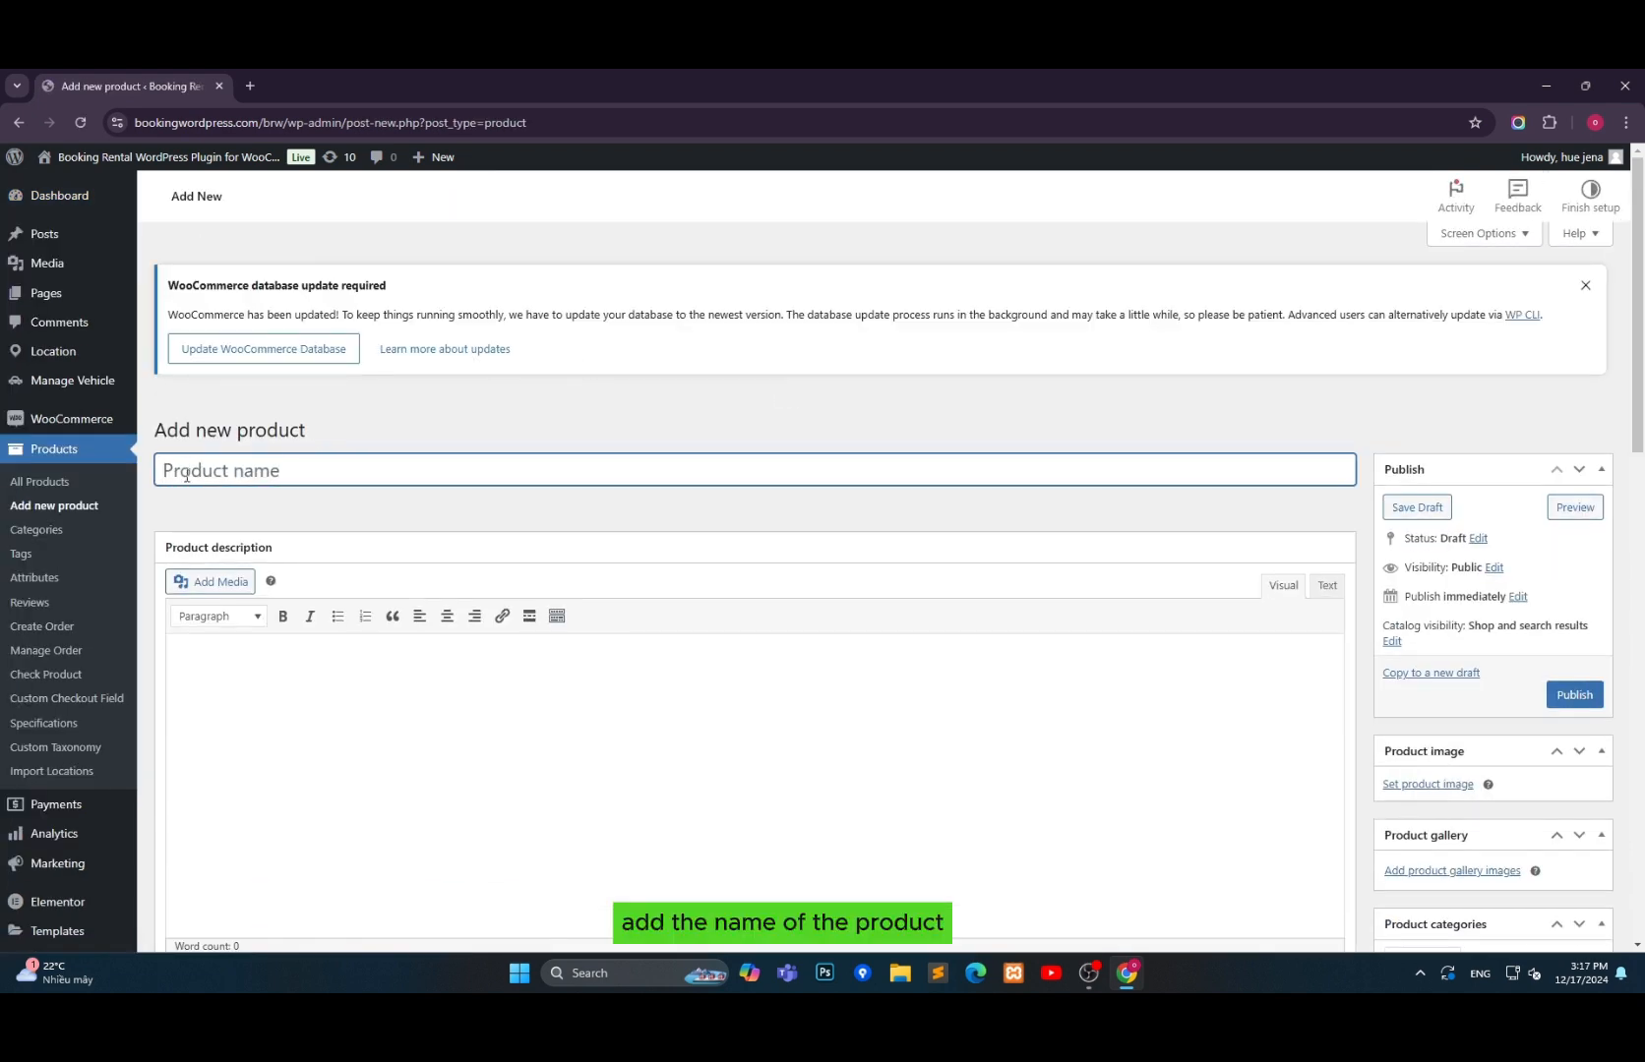
type("M")
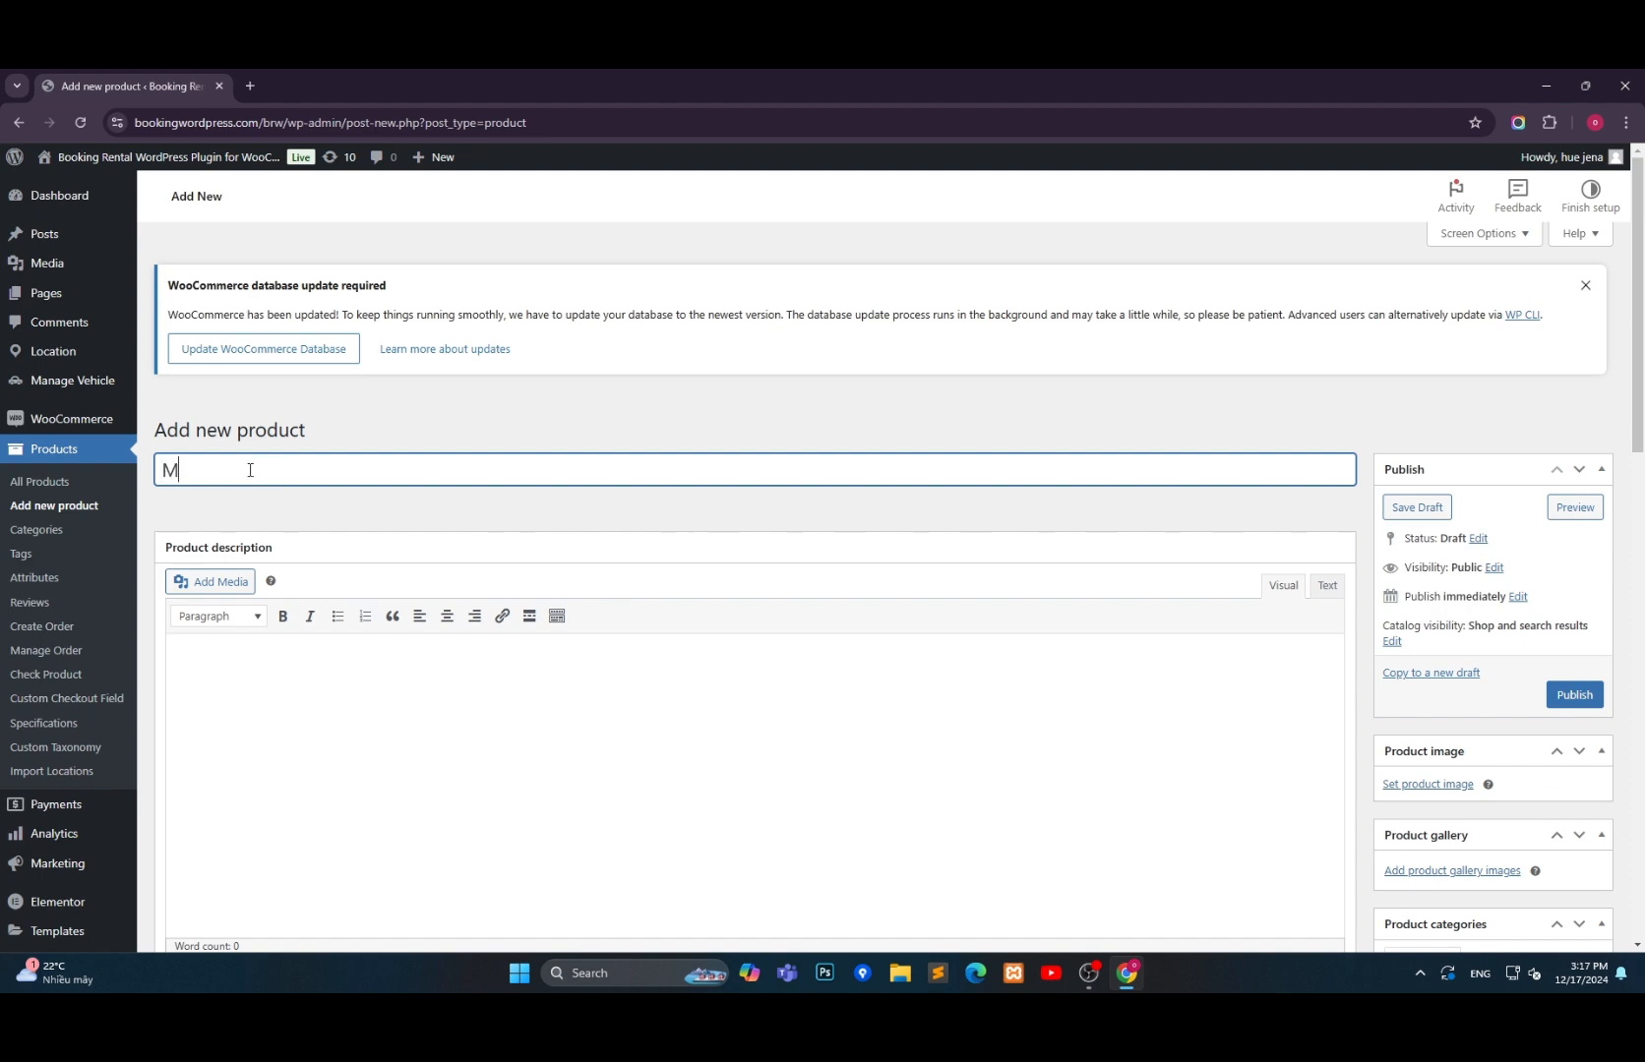
type("assage")
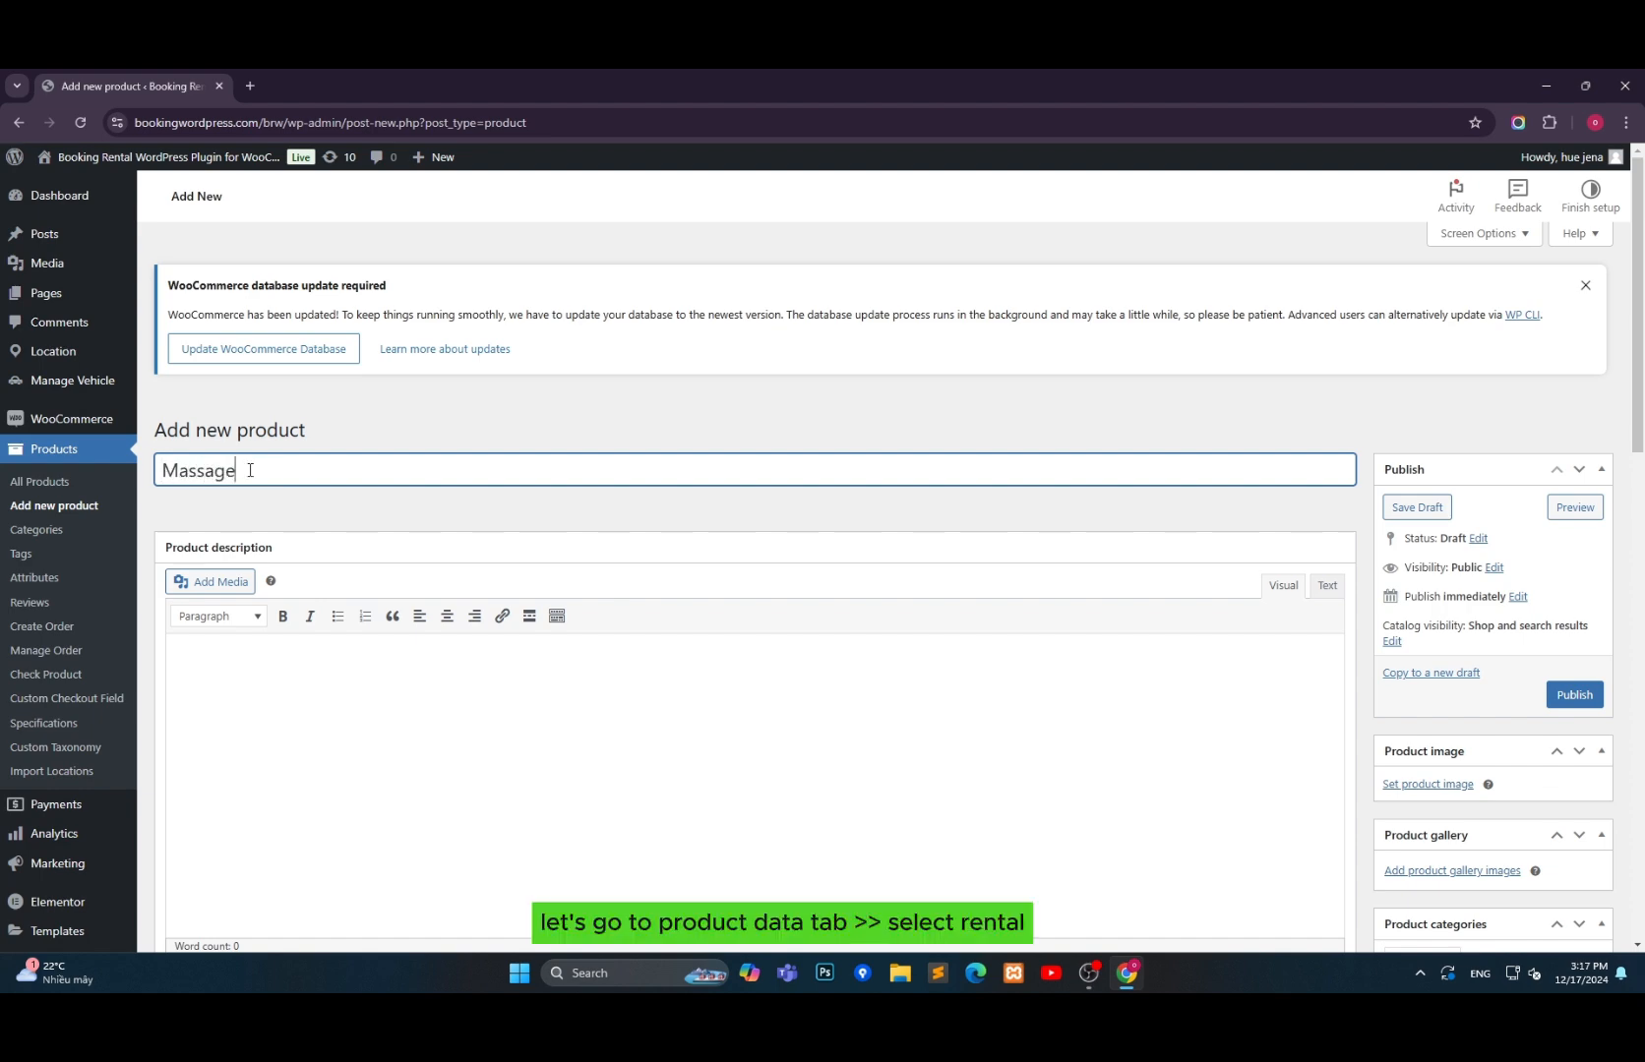
Set the product data type to Rental and the rental type to Appointment.
scroll(632, 709, "down", 7)
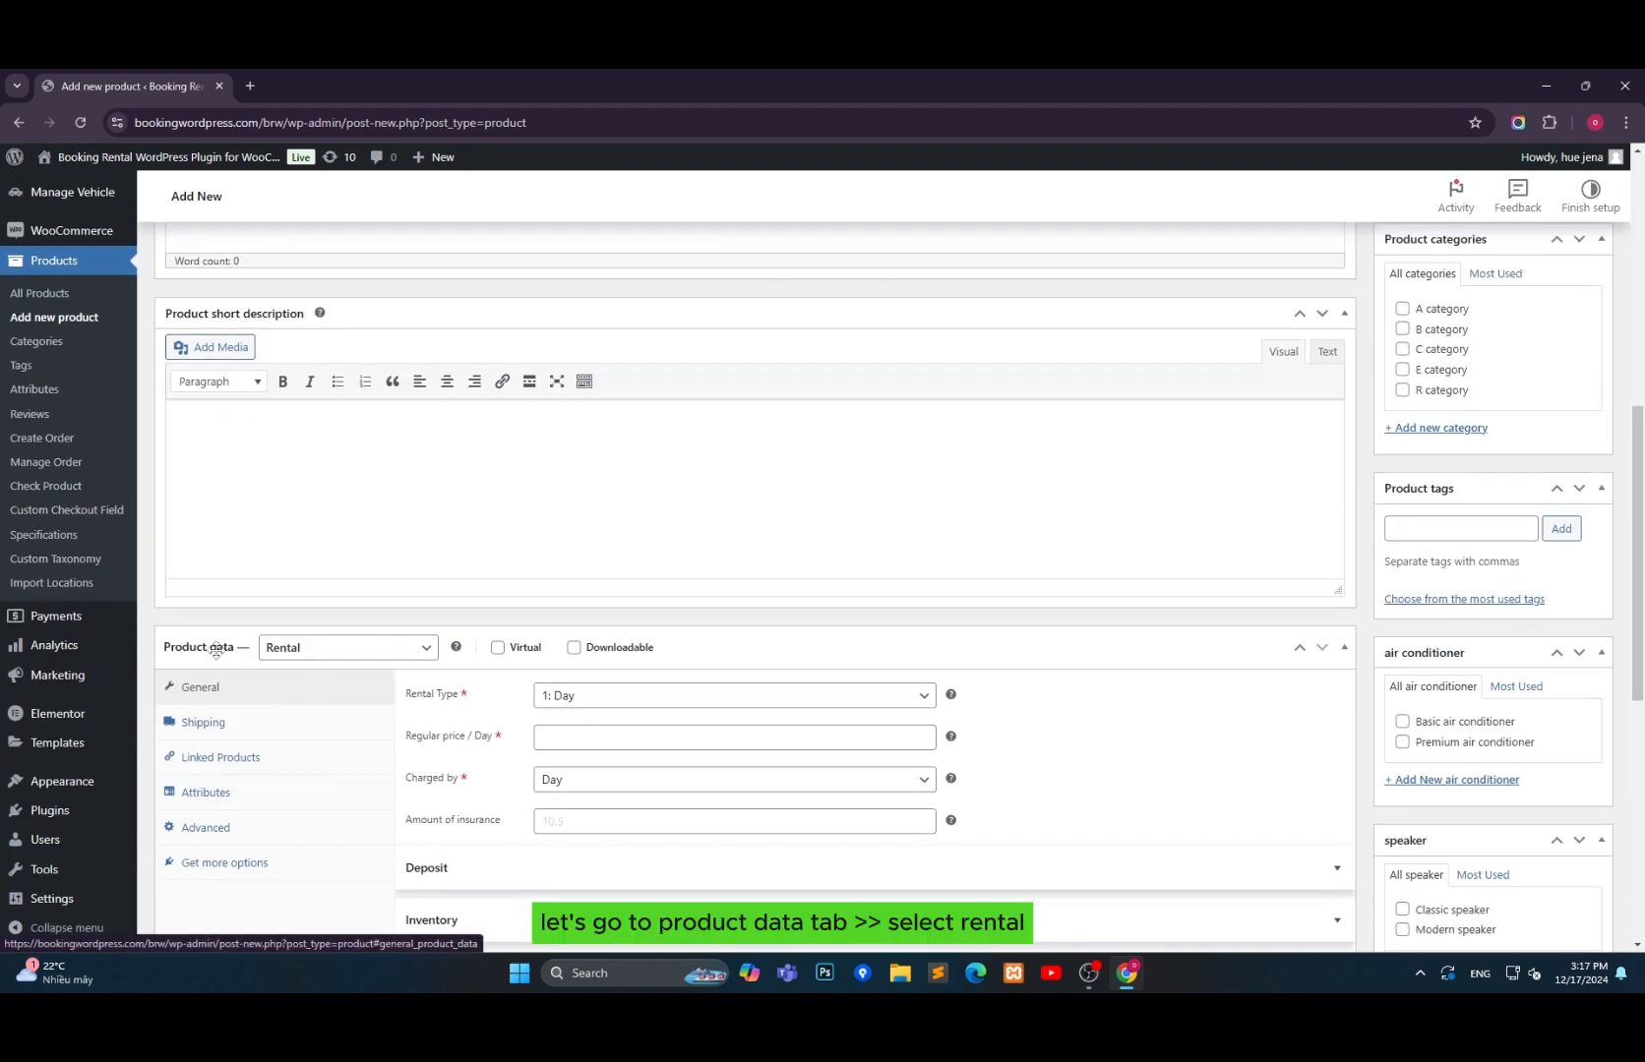
left_click(386, 651)
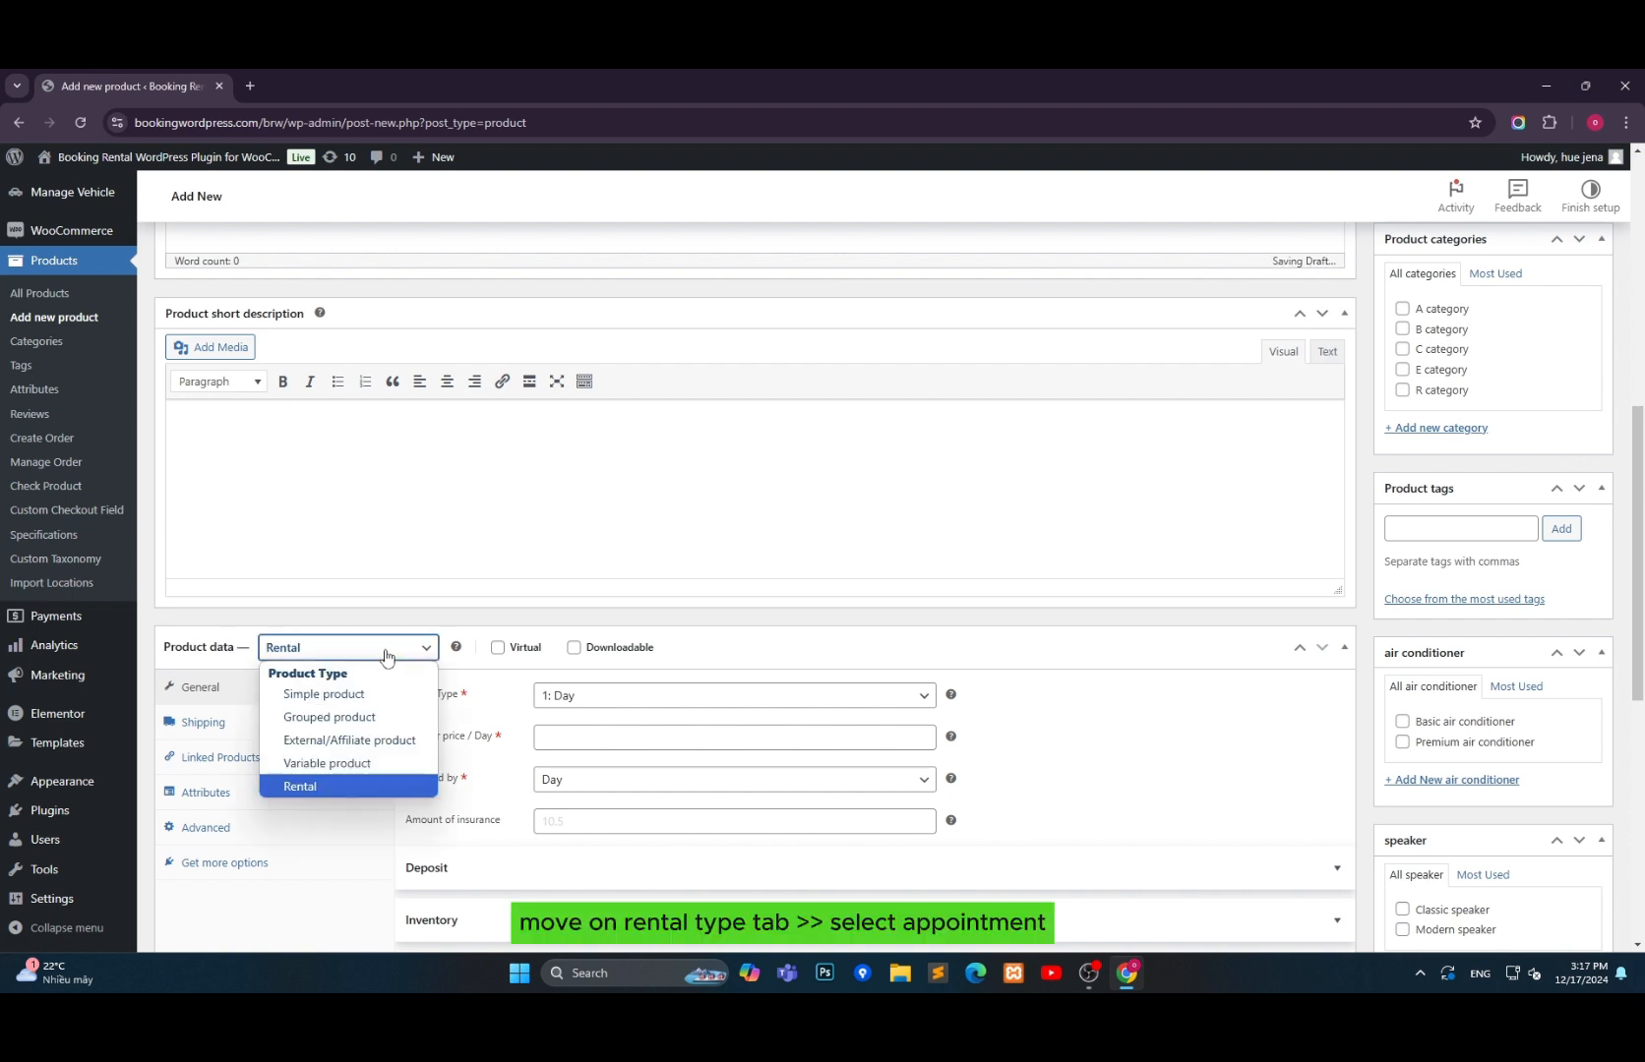
left_click(317, 786)
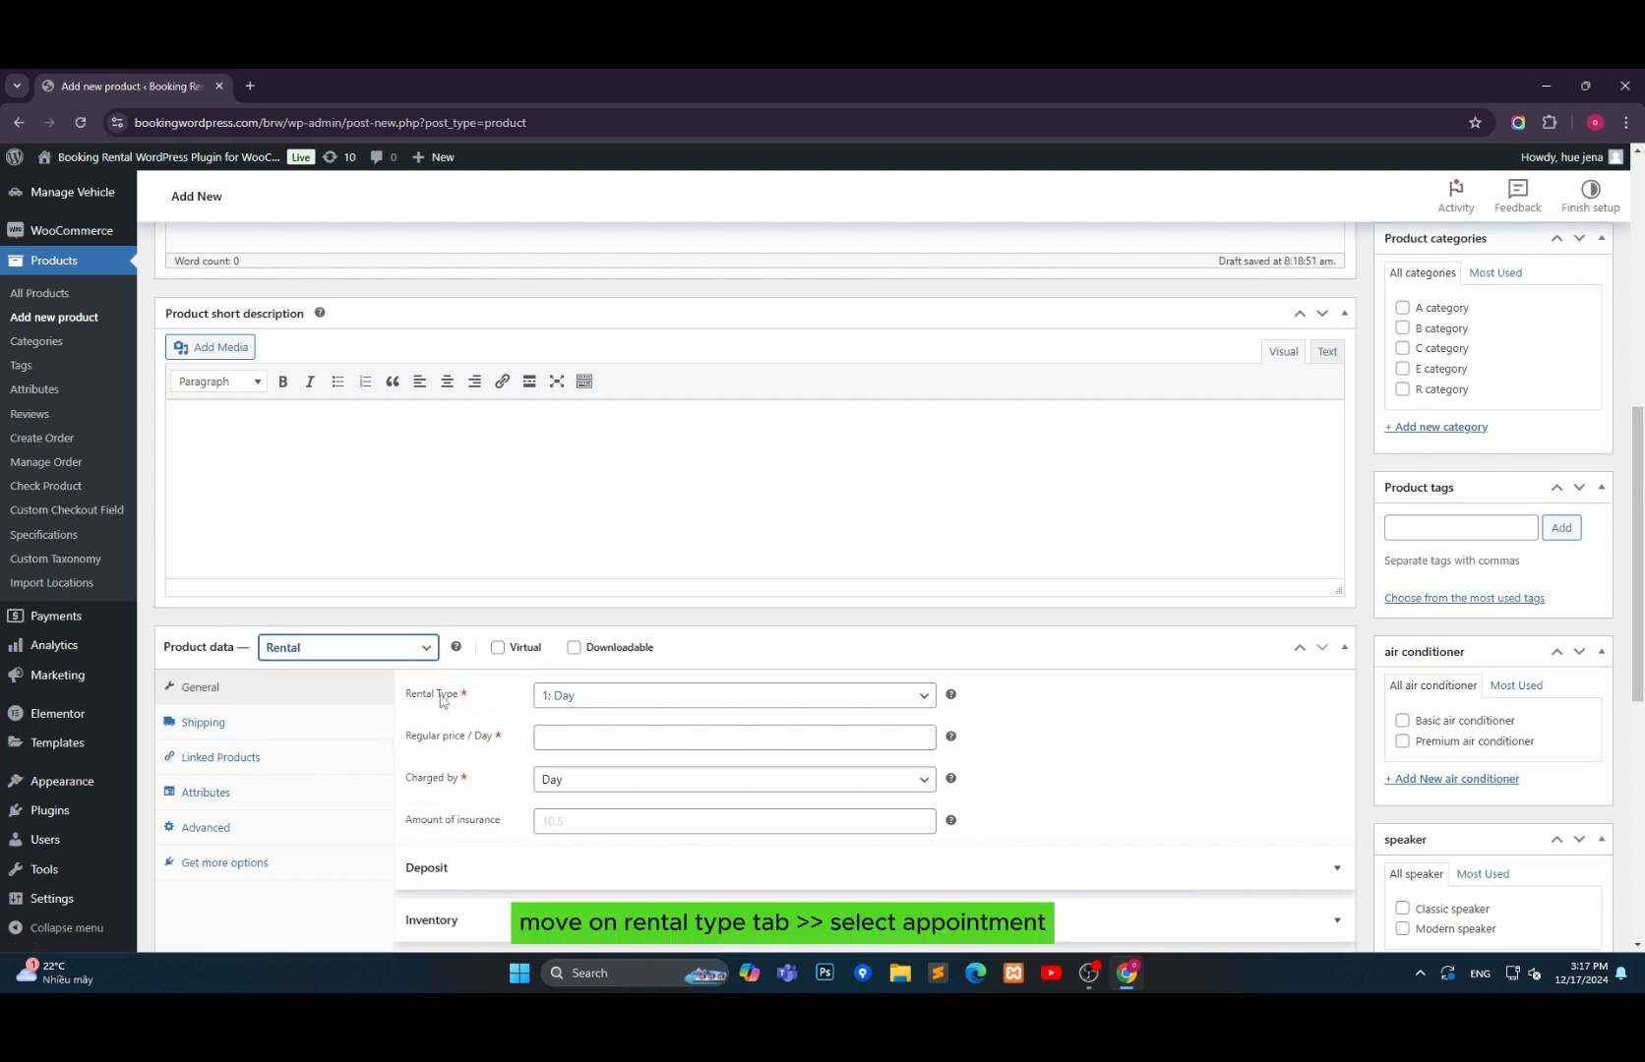
left_click(606, 696)
left_click(614, 881)
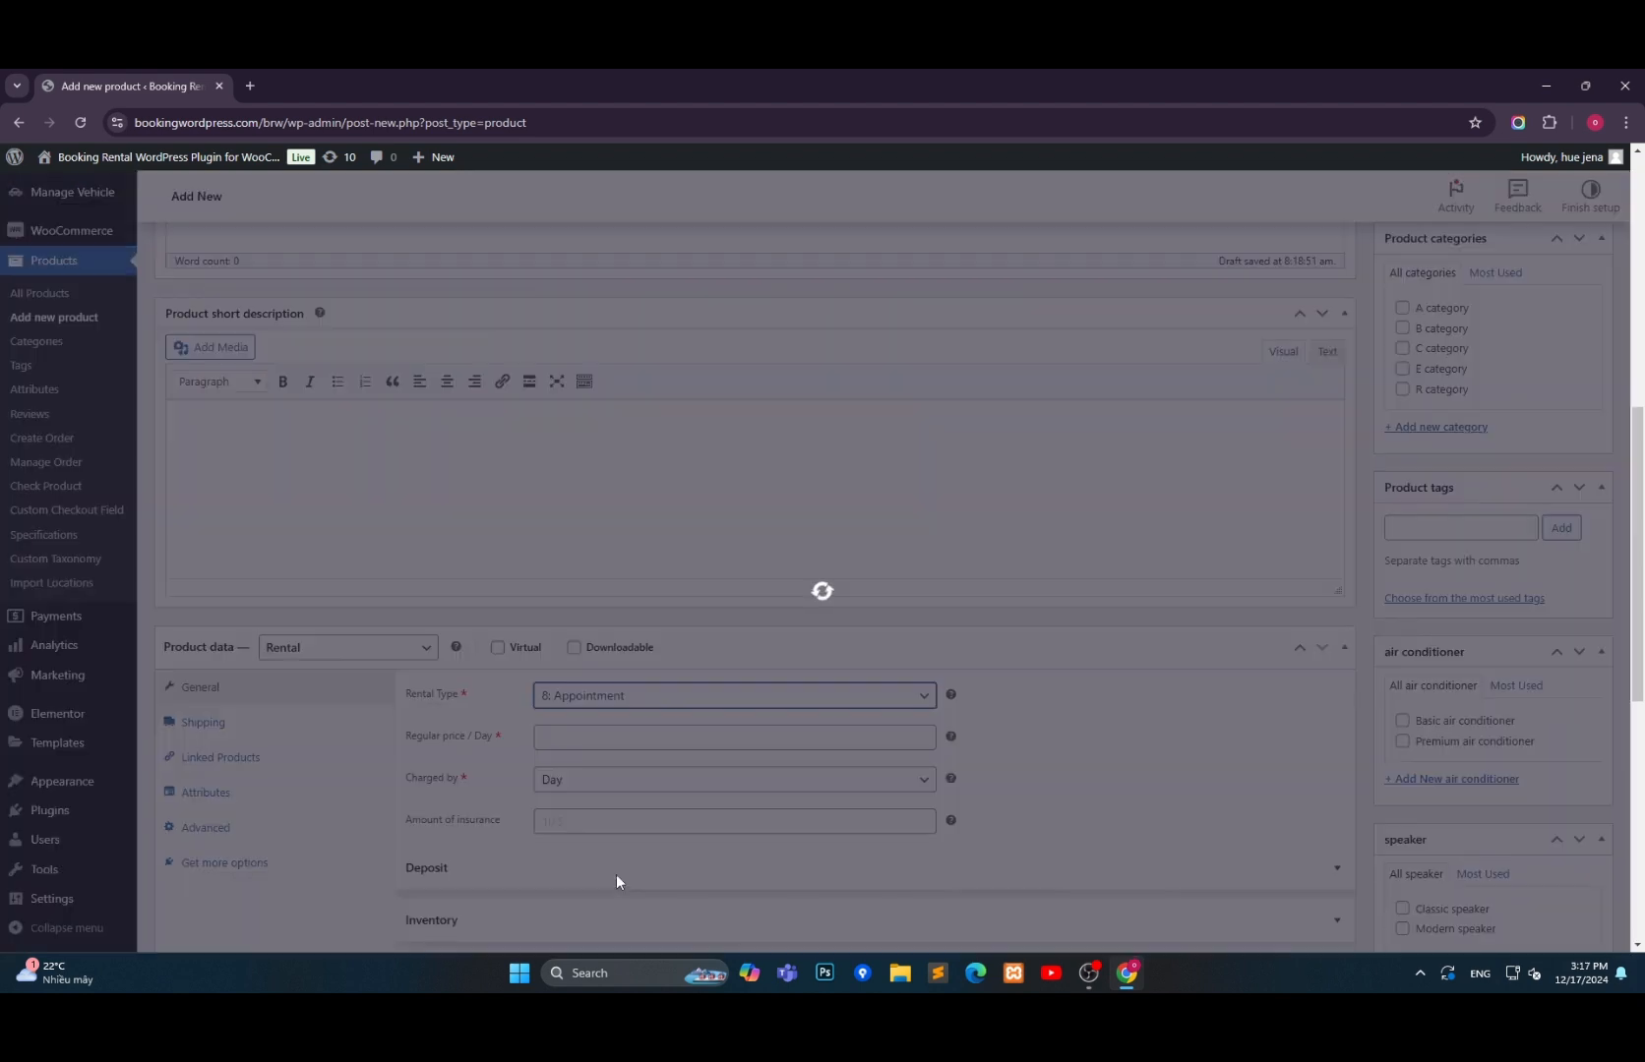
Add a Monday time slot from 6:30 AM to 7:30 AM with price $12 and quantity 10.
scroll(959, 700, "down", 3)
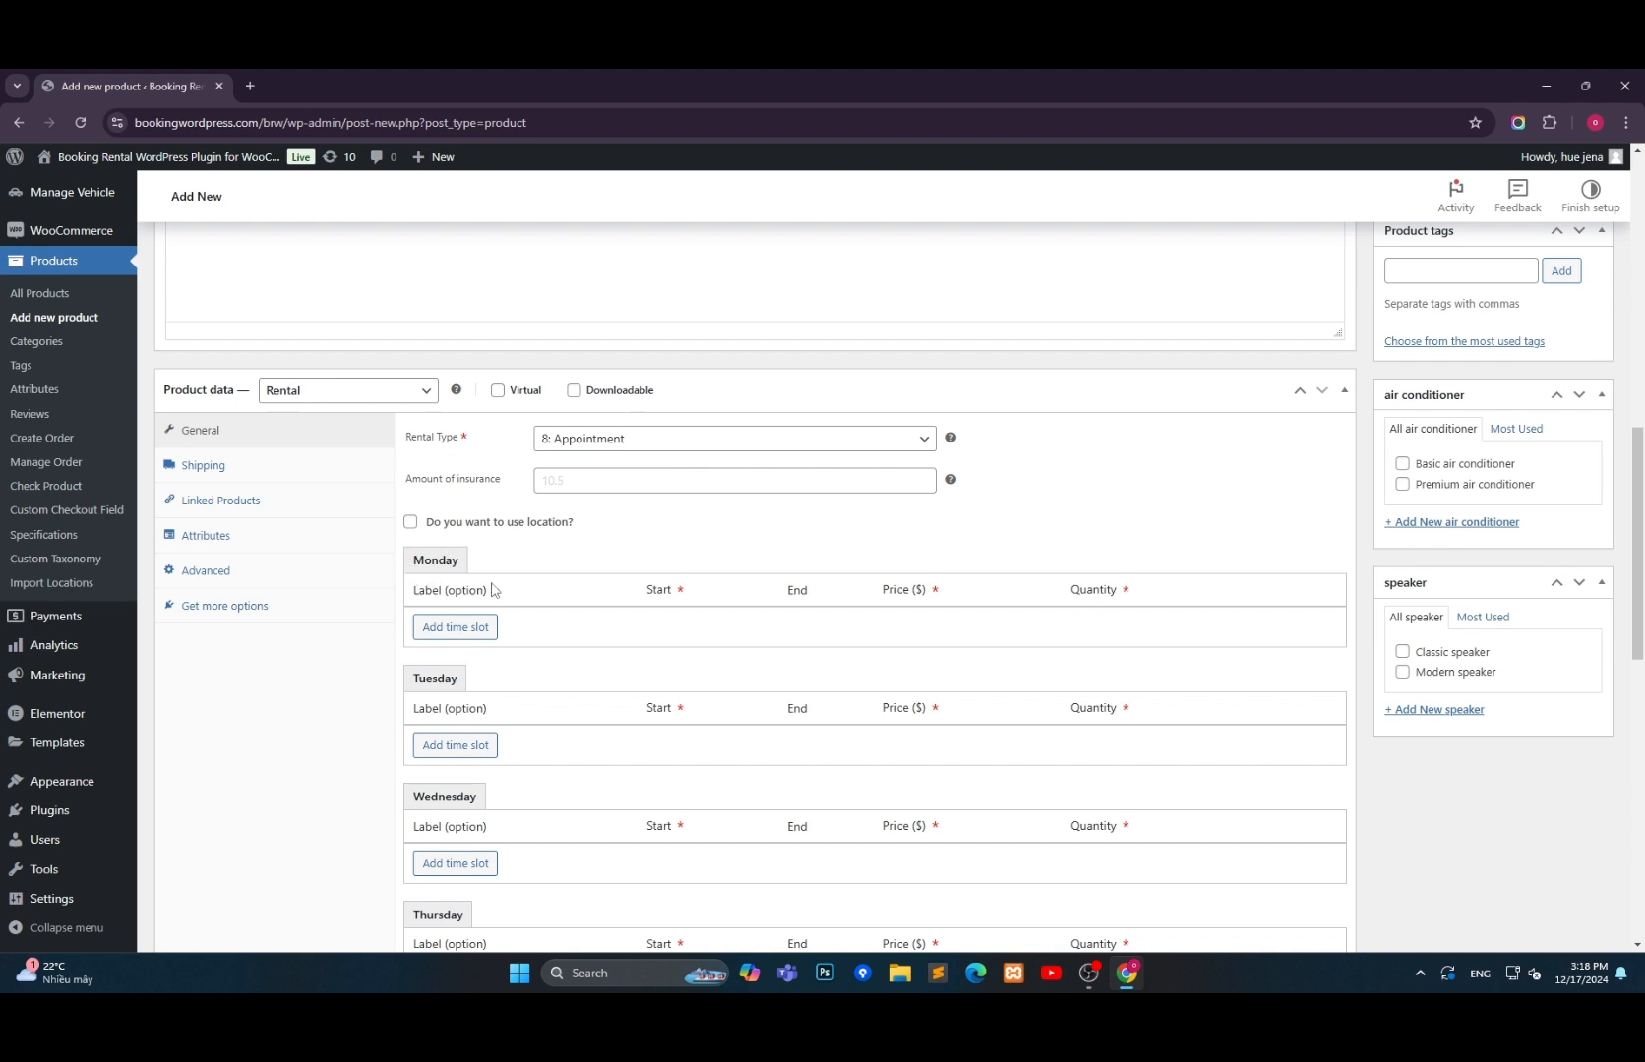
left_click(466, 631)
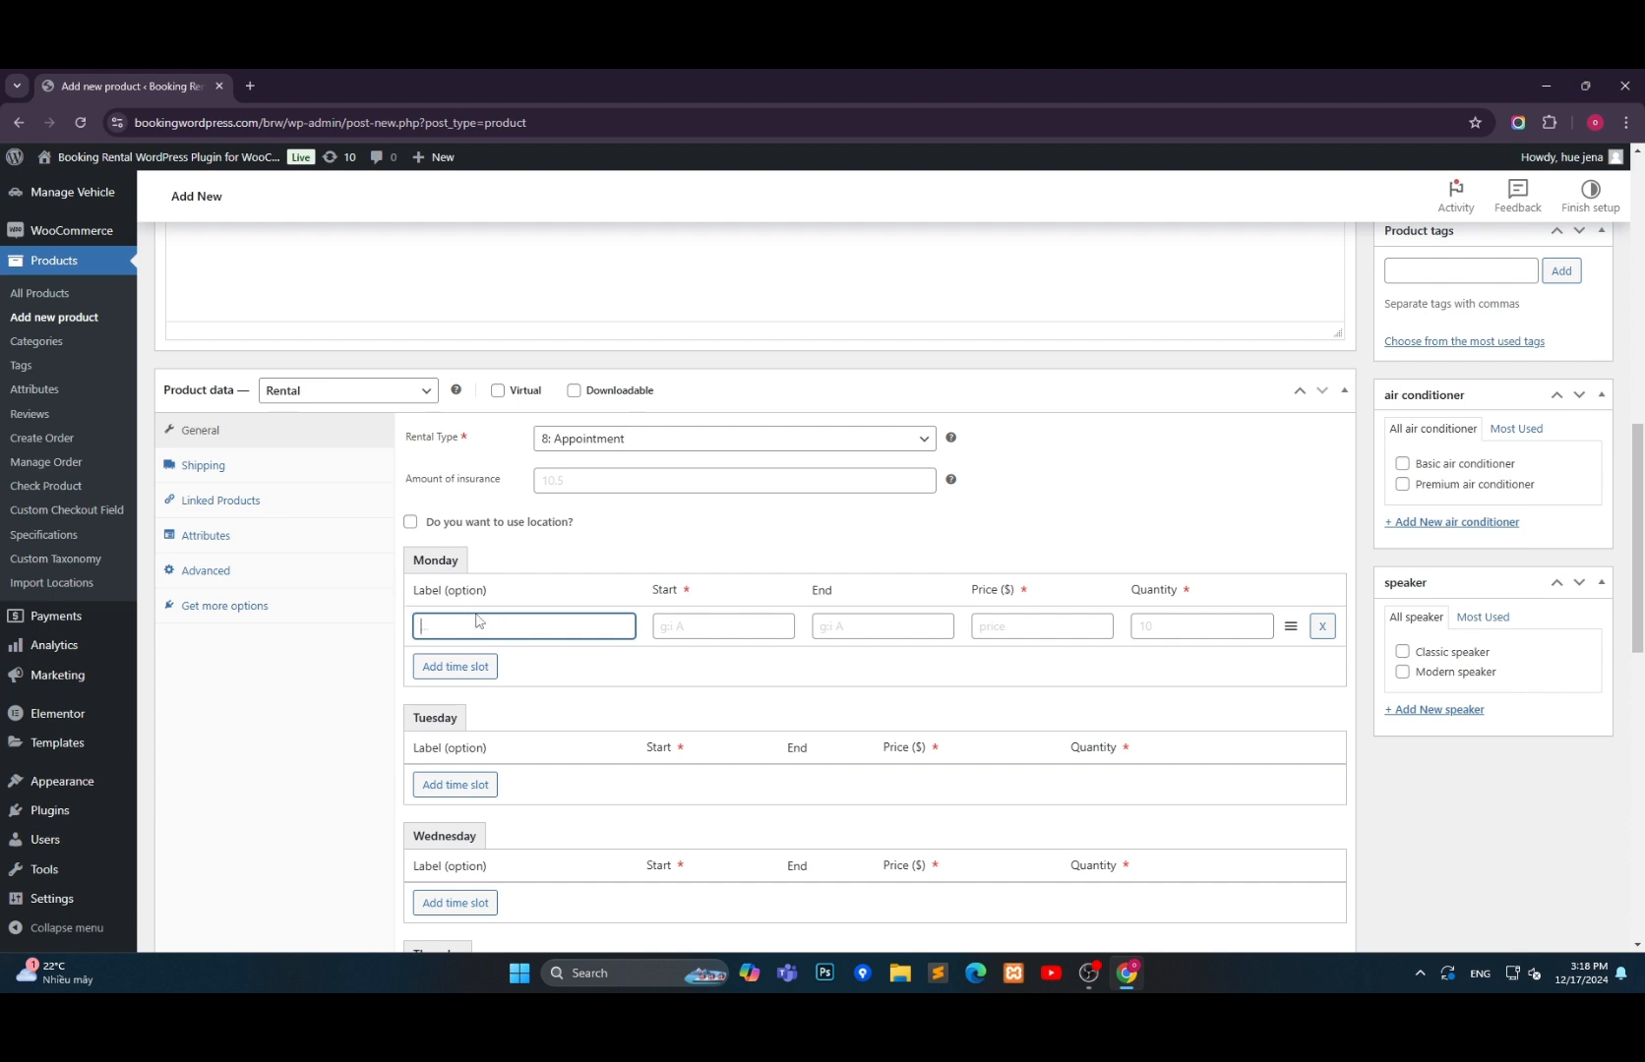
left_click(704, 627)
left_click(705, 651)
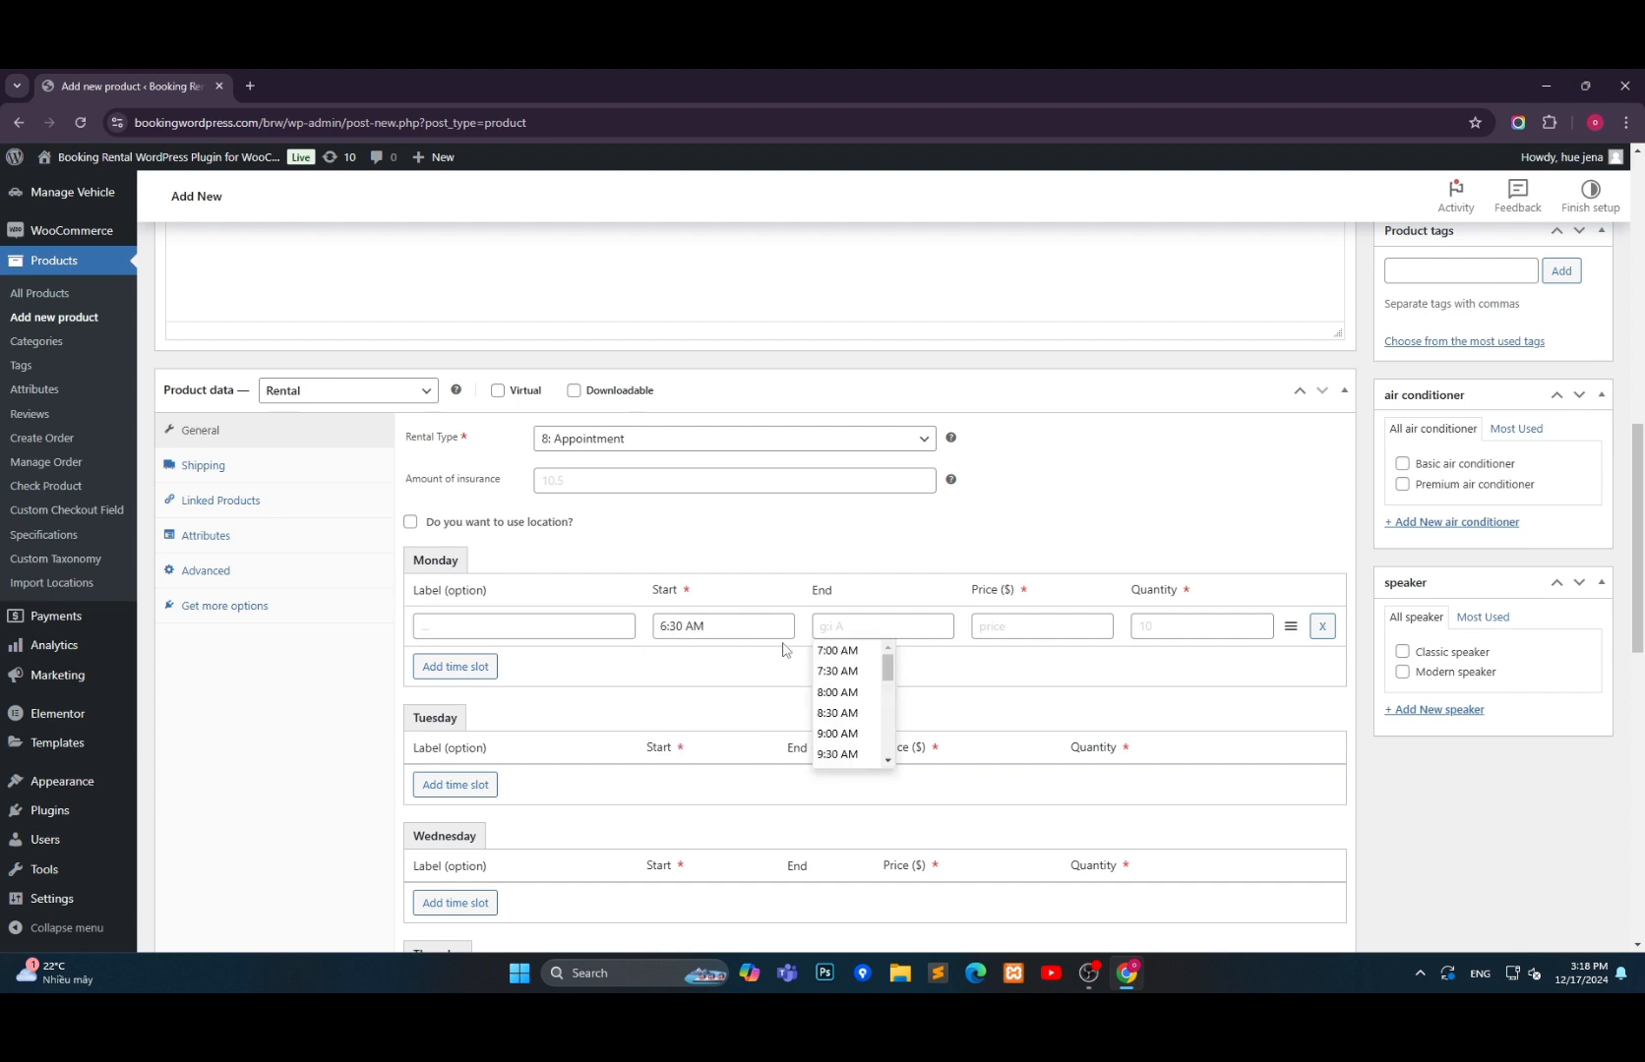
left_click(842, 672)
left_click(1034, 628)
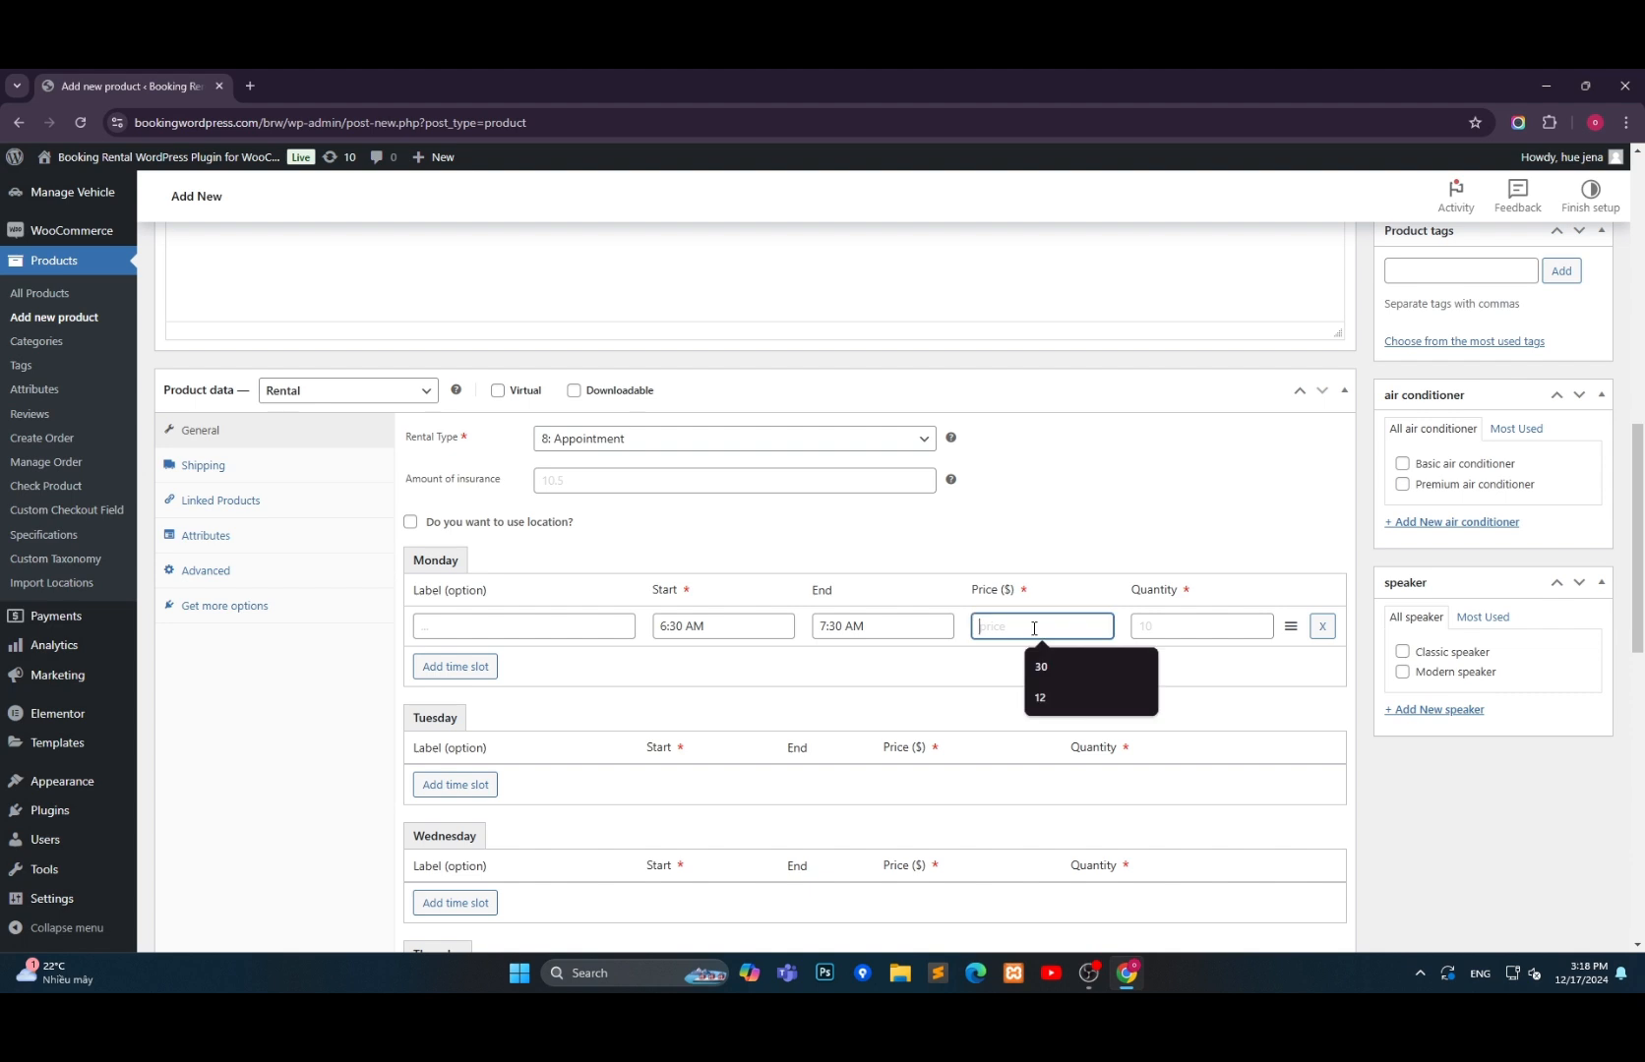
left_click(1040, 698)
left_click(1164, 635)
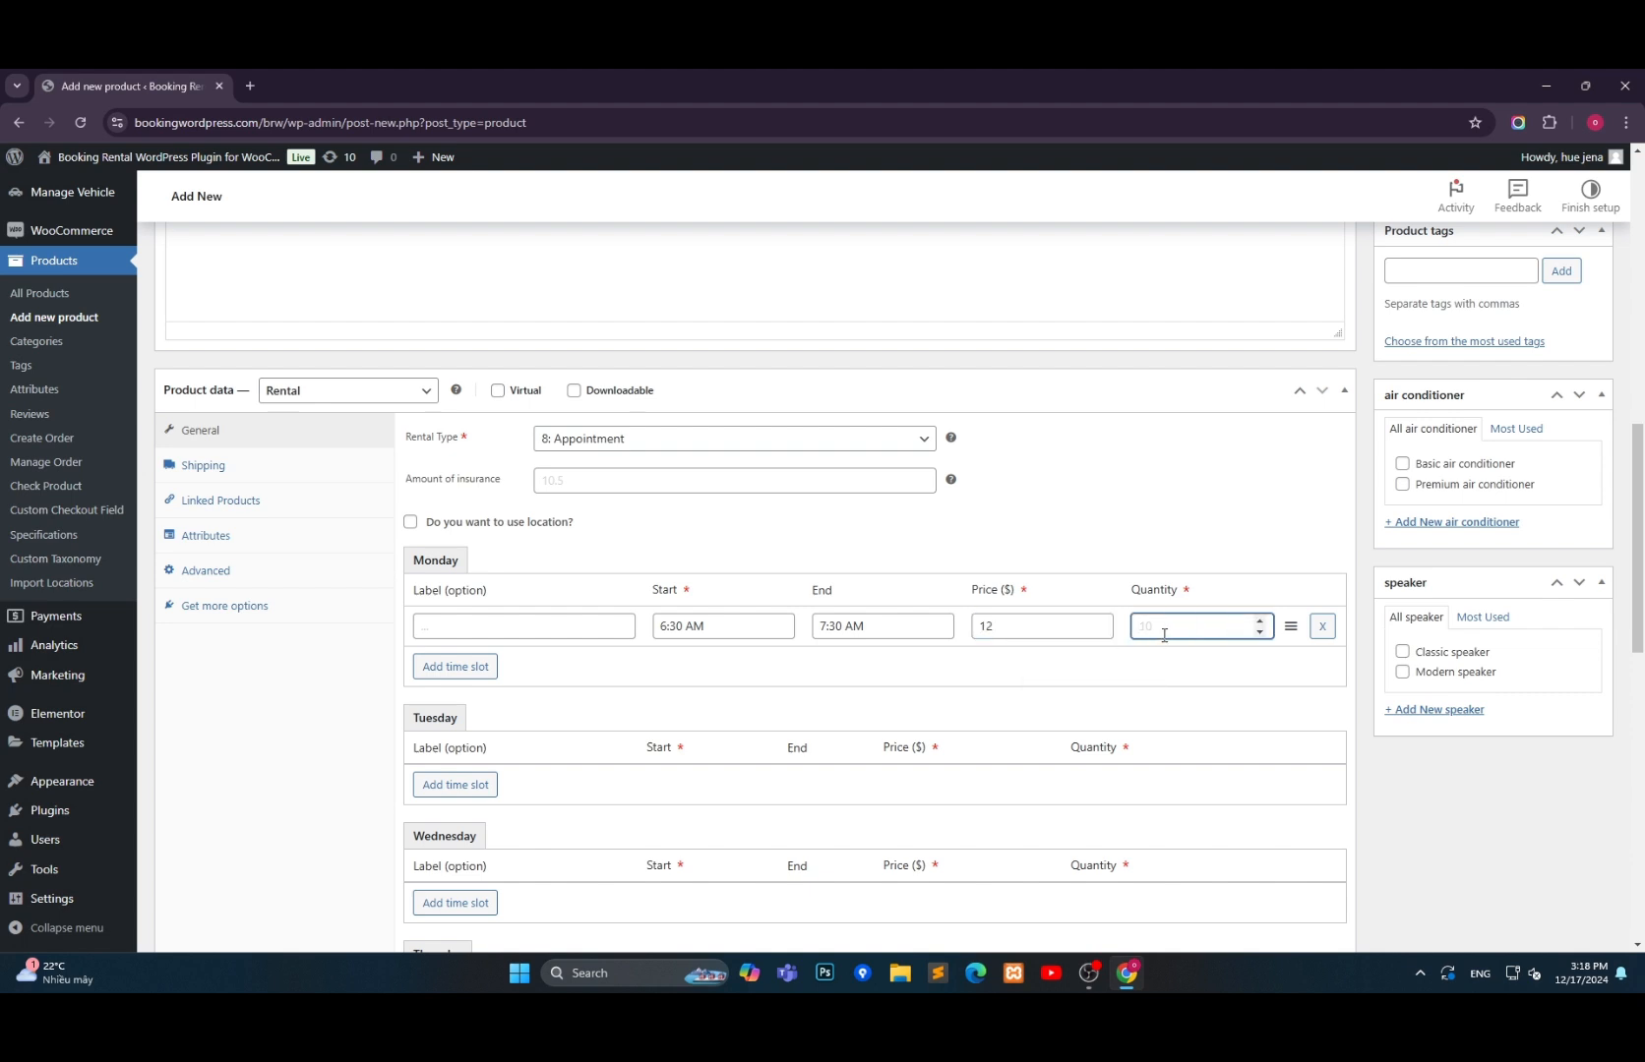
type("10")
Add a second Monday time slot from 8:30 AM to 9:30 AM with price $15 and quantity 7.
left_click(463, 669)
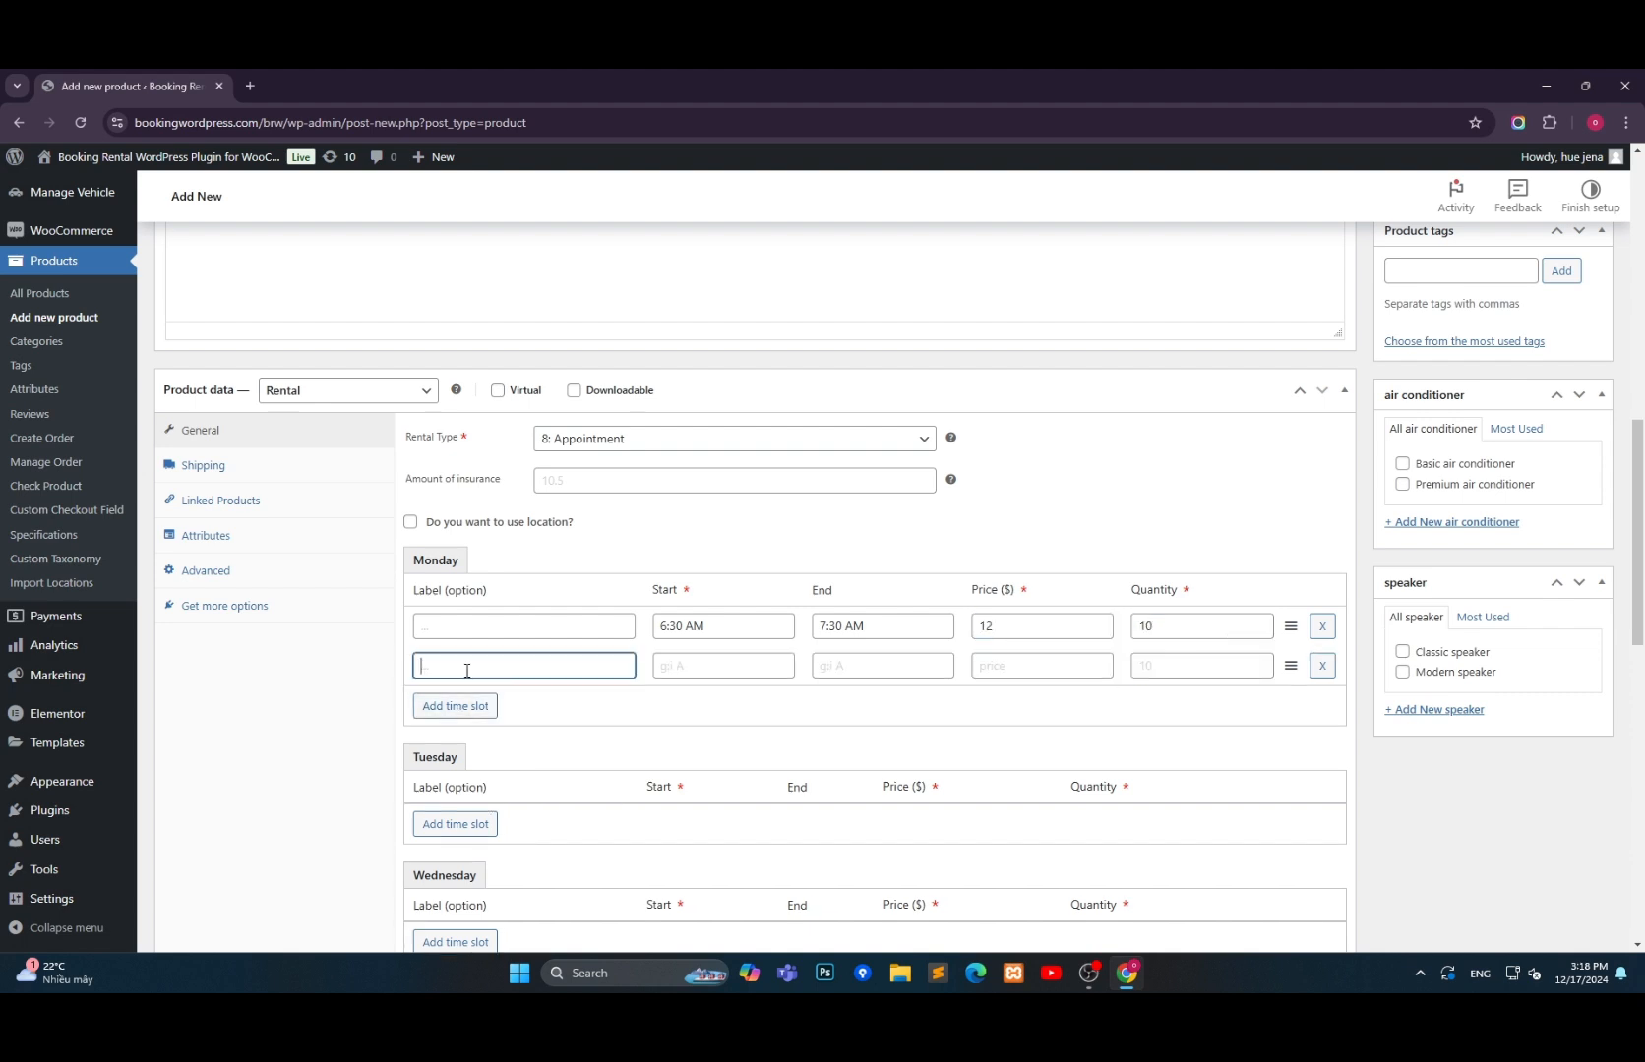
left_click(700, 660)
left_click(689, 775)
left_click(842, 666)
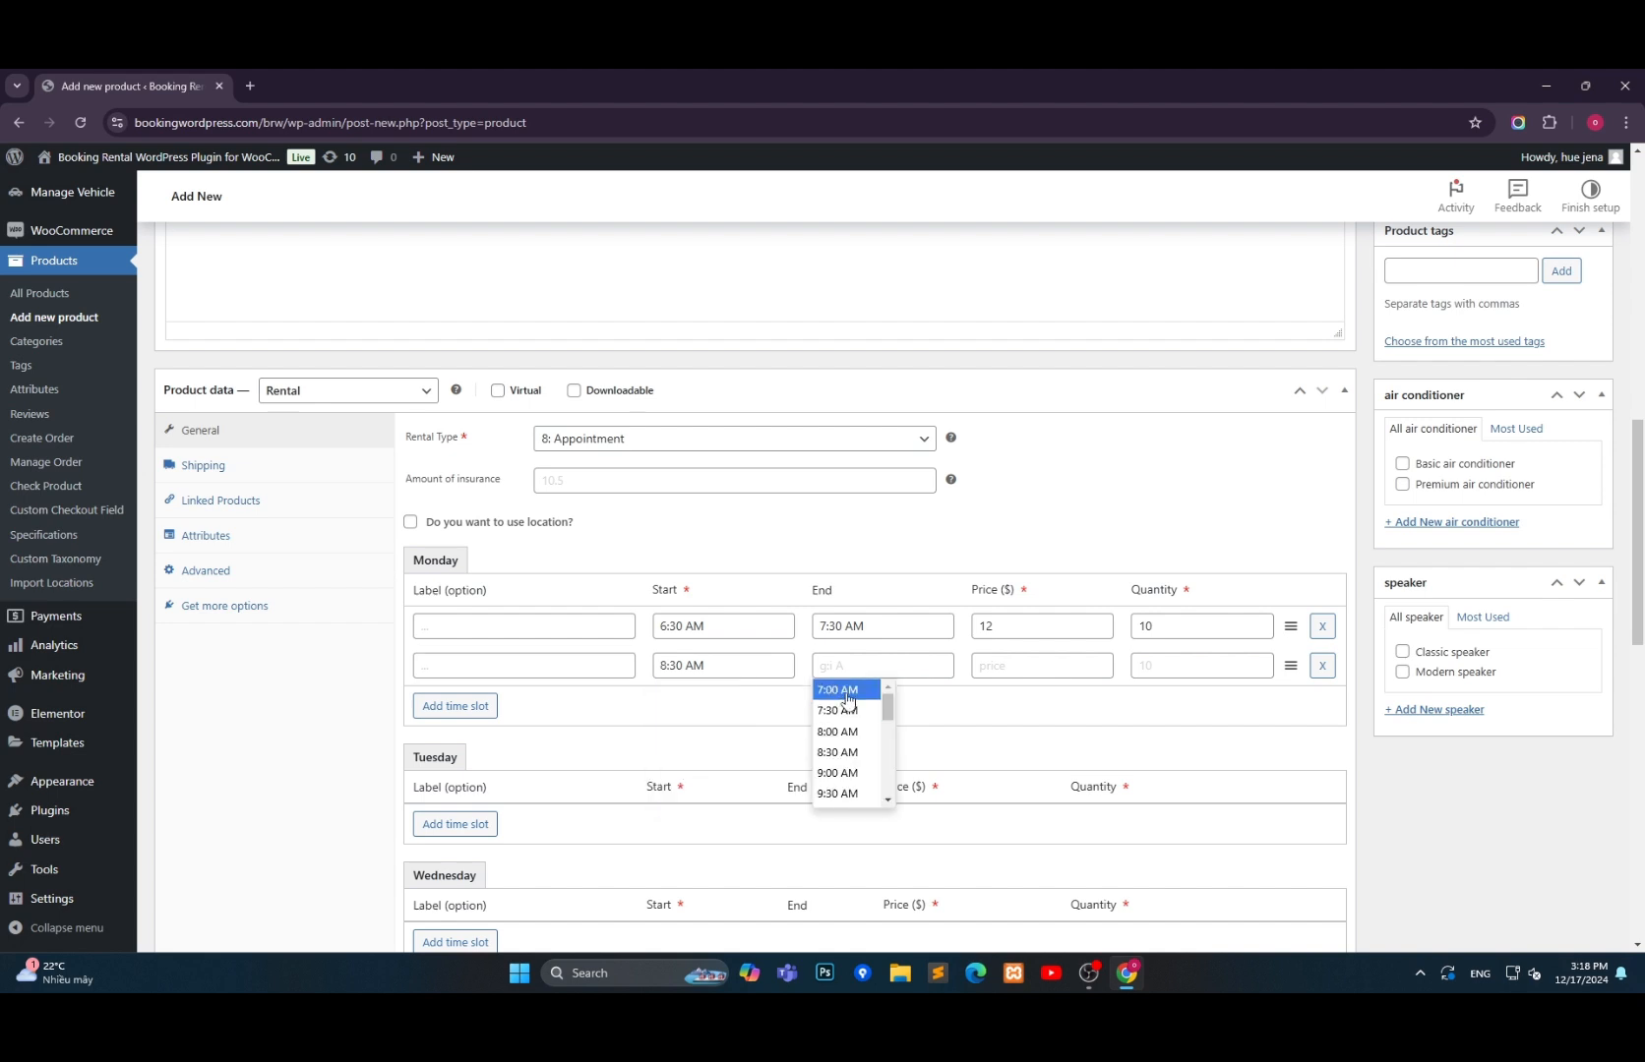
scroll(850, 757, "down", 2)
left_click(842, 711)
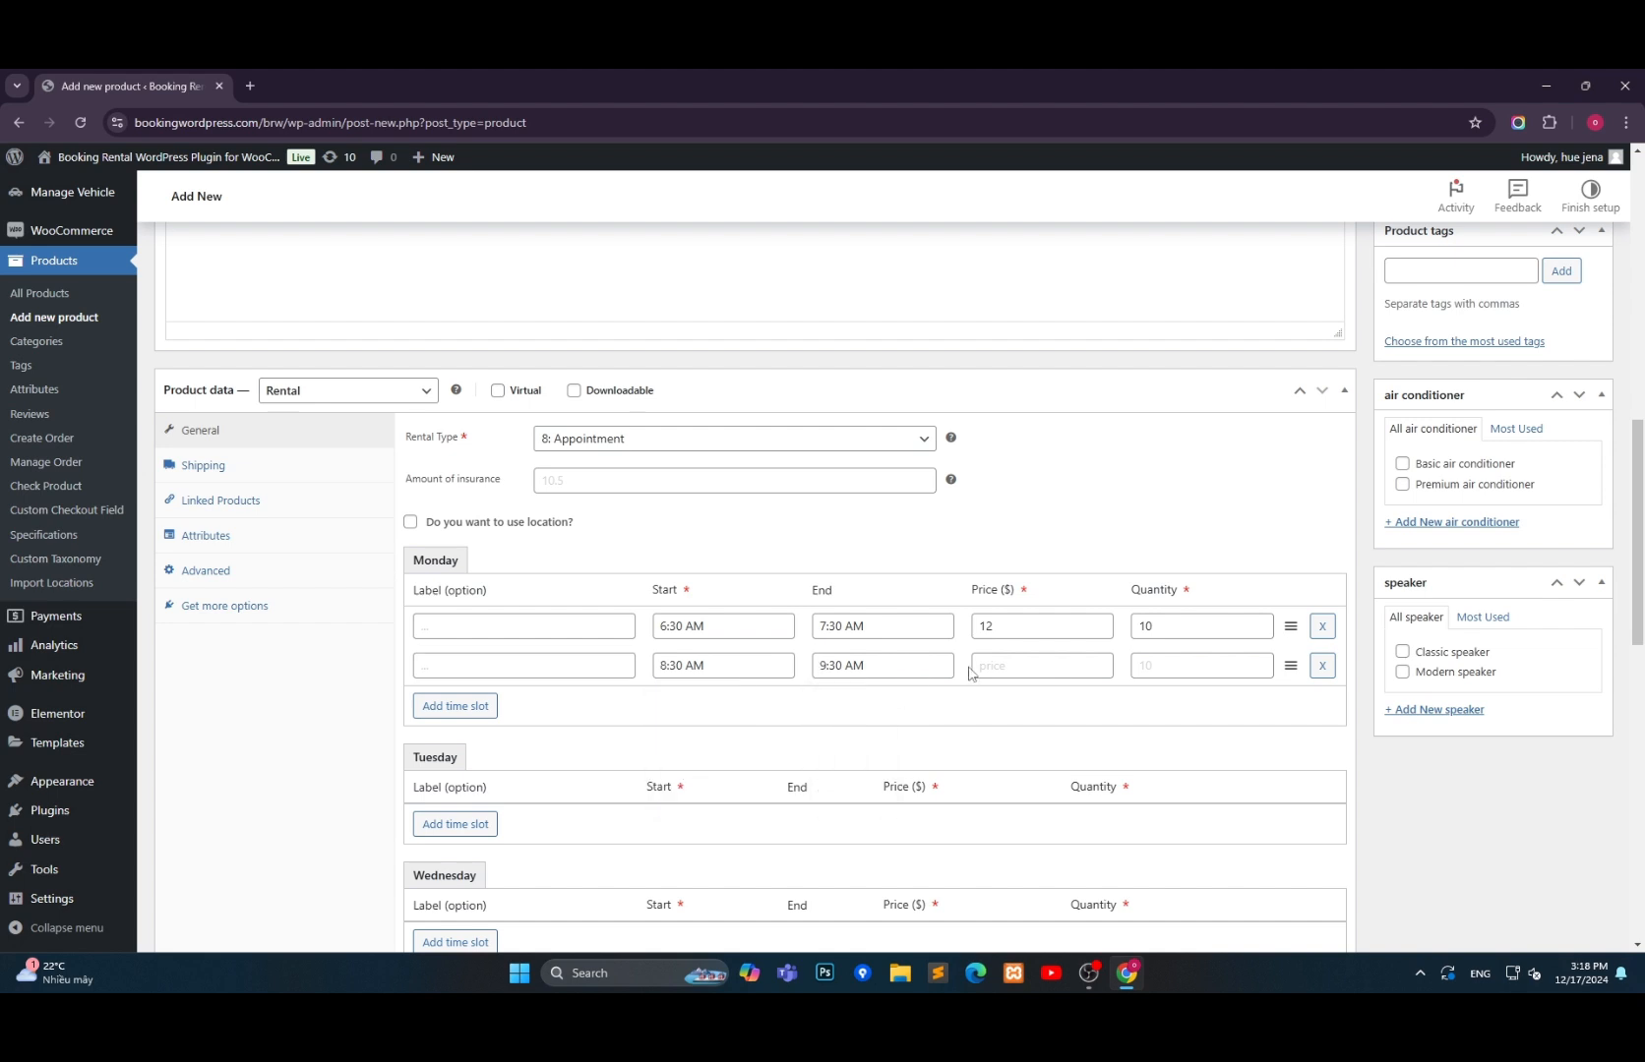
left_click(987, 665)
type("15")
left_click(1164, 668)
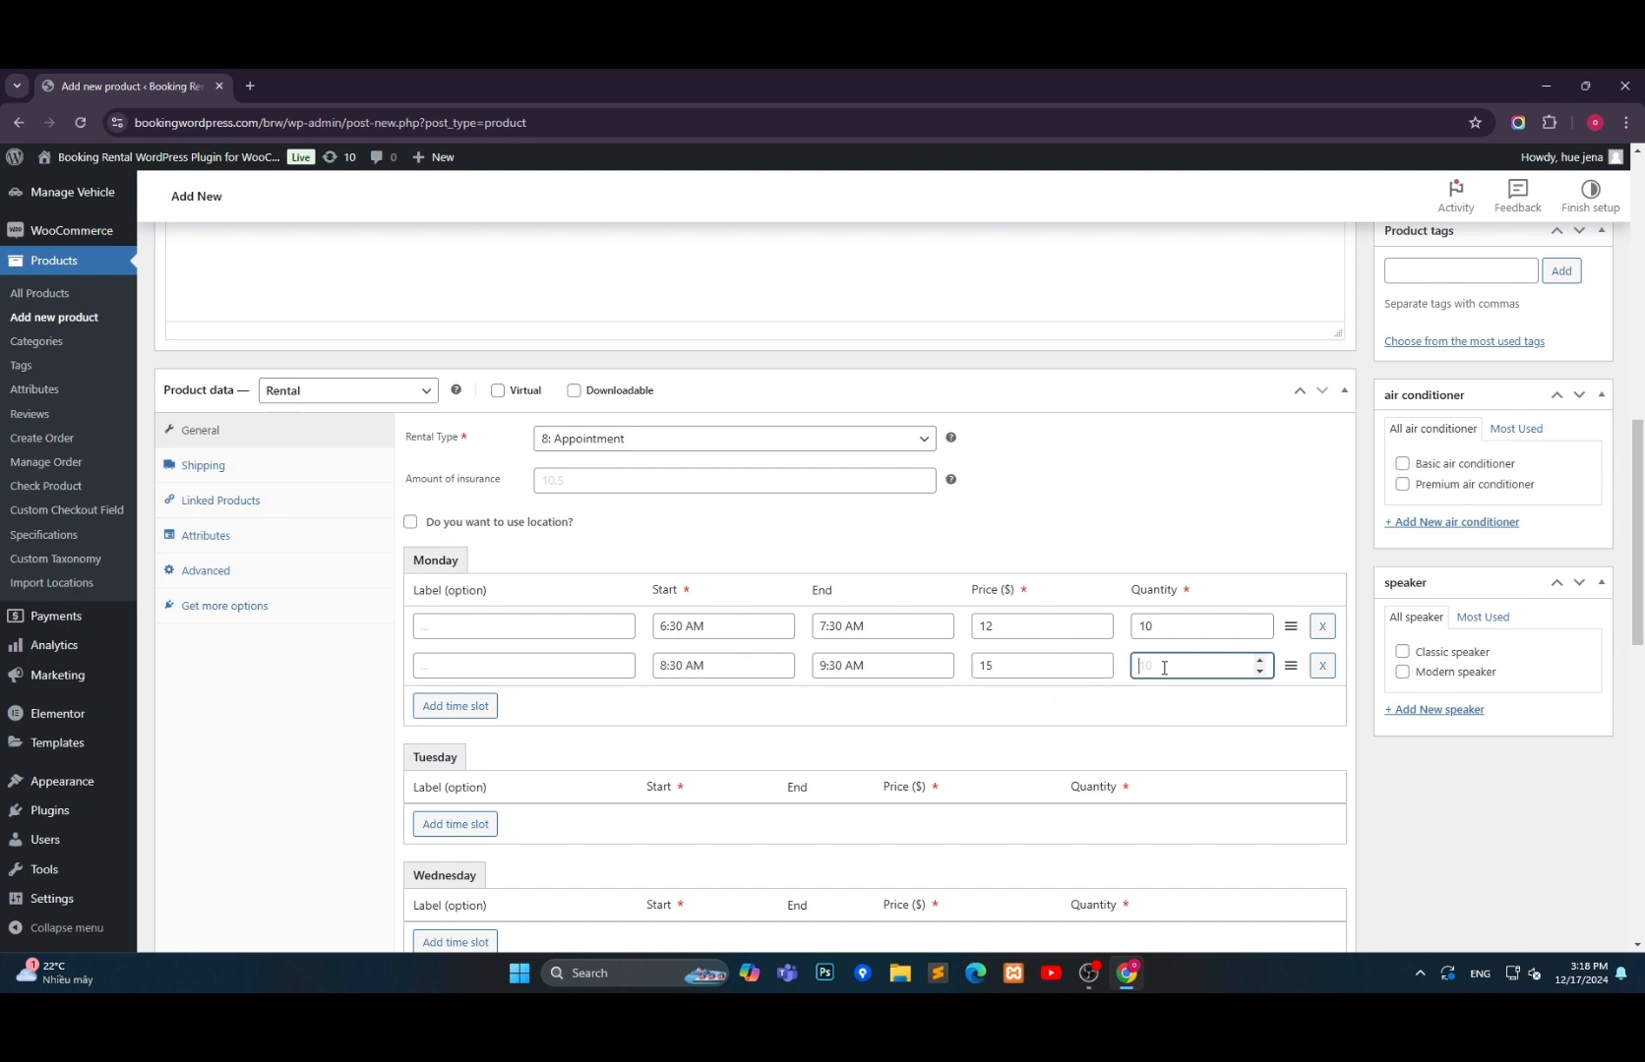
type("7")
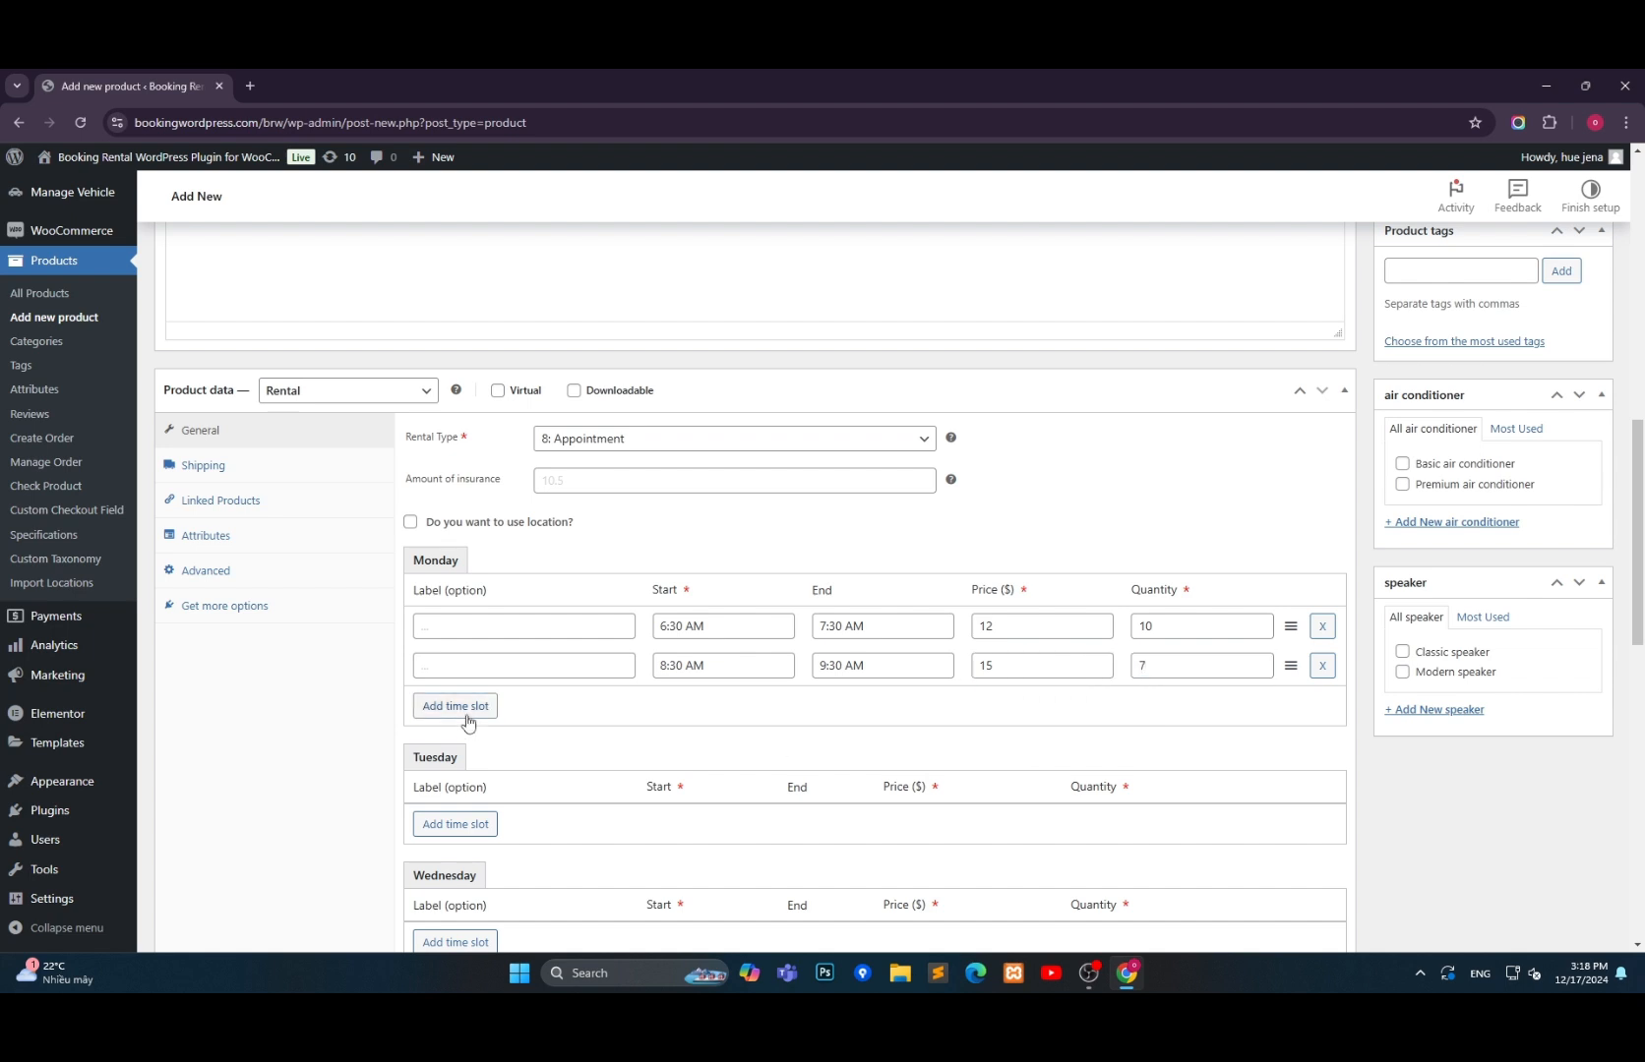
Add a third Monday time slot from 1:00 PM to 2:00 PM with price $12 and quantity 5.
left_click(460, 709)
left_click(683, 707)
scroll(685, 775, "down", 4)
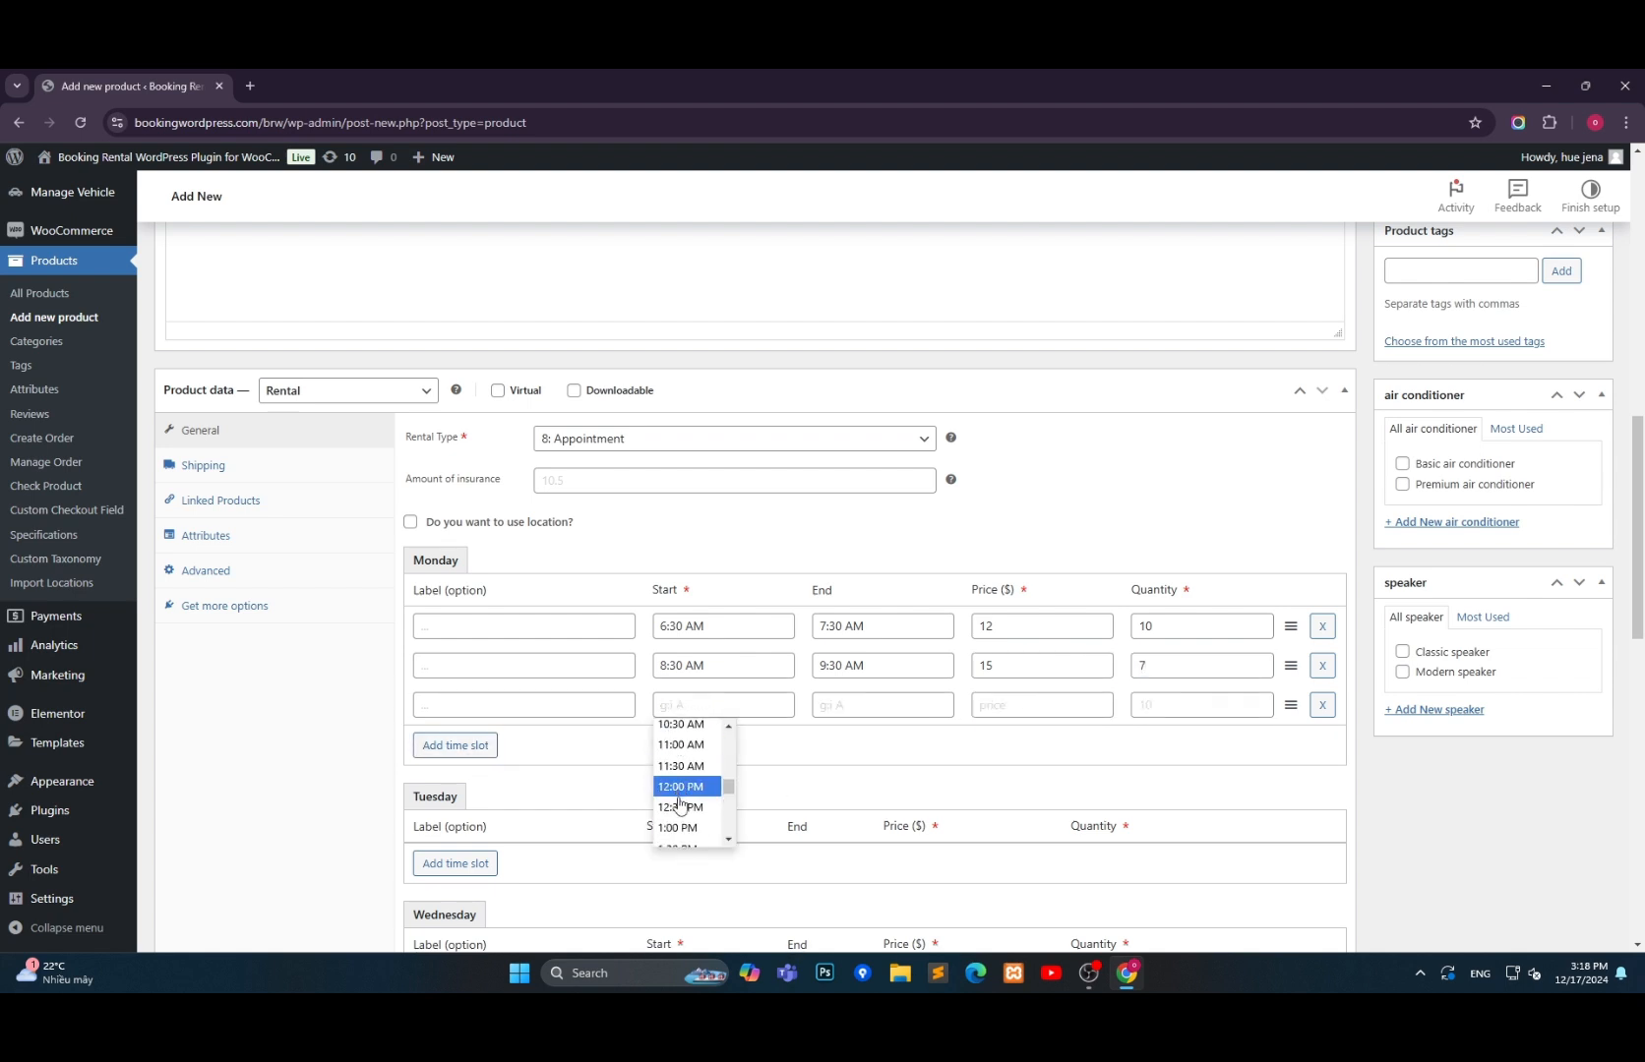
left_click(683, 831)
left_click(884, 707)
scroll(841, 792, "down", 3)
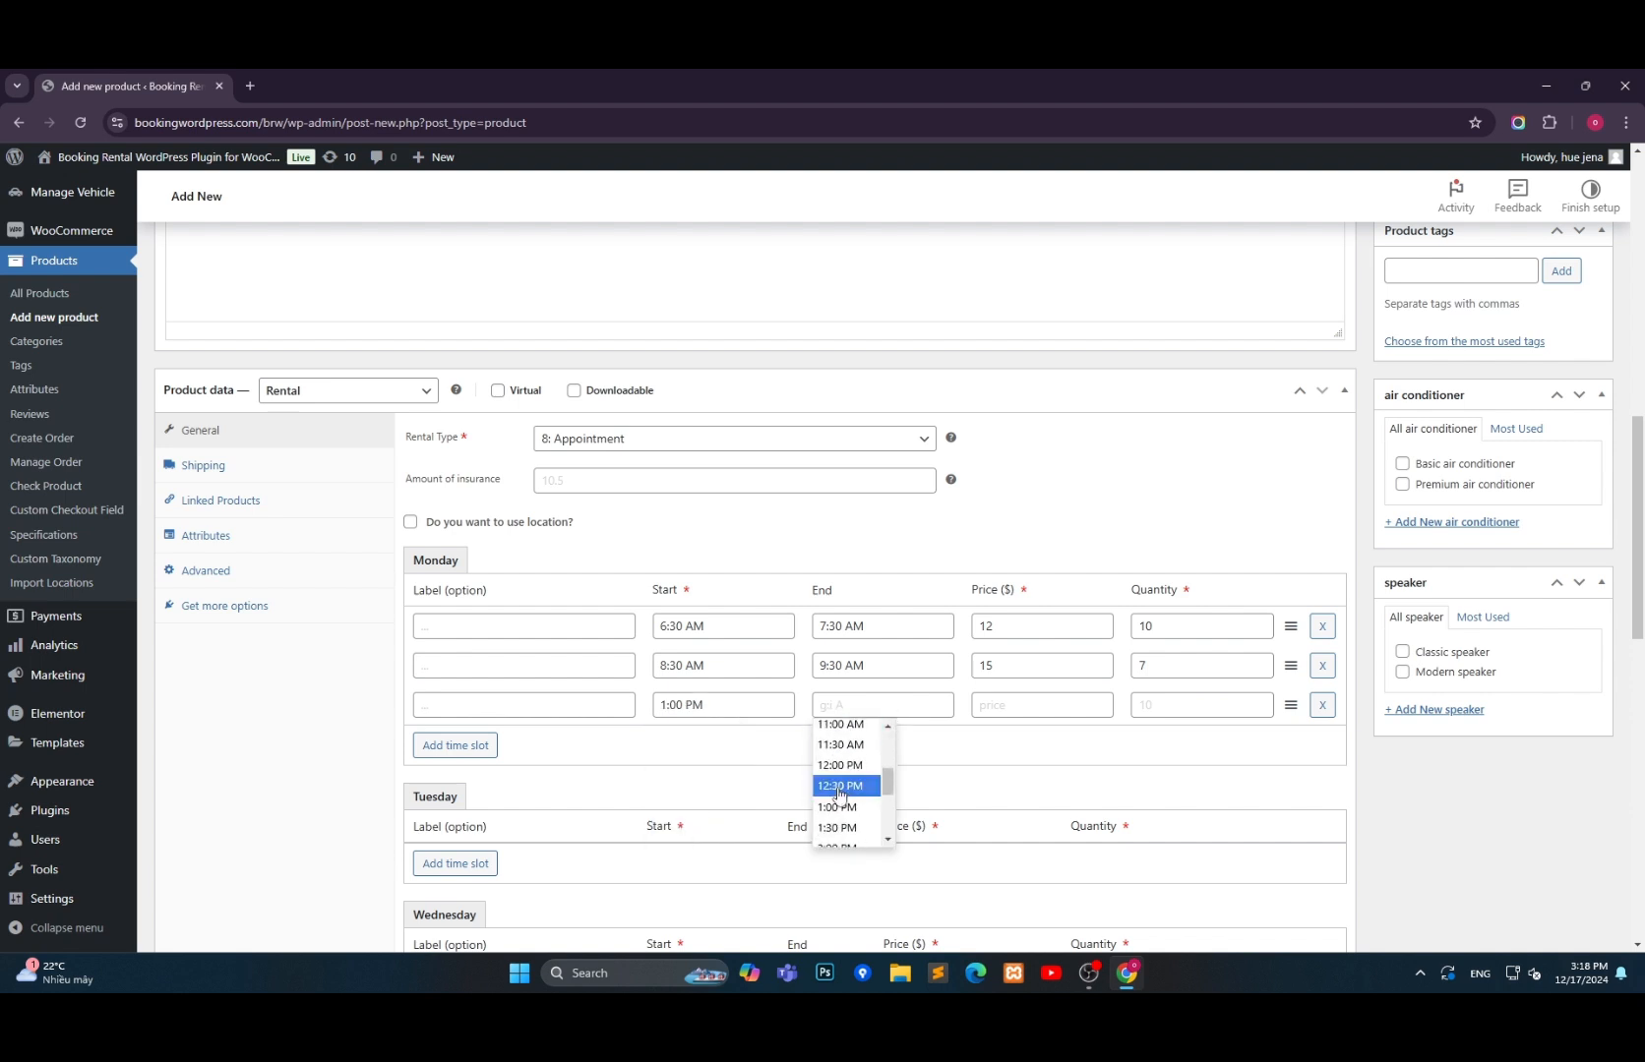
left_click(839, 848)
left_click(995, 707)
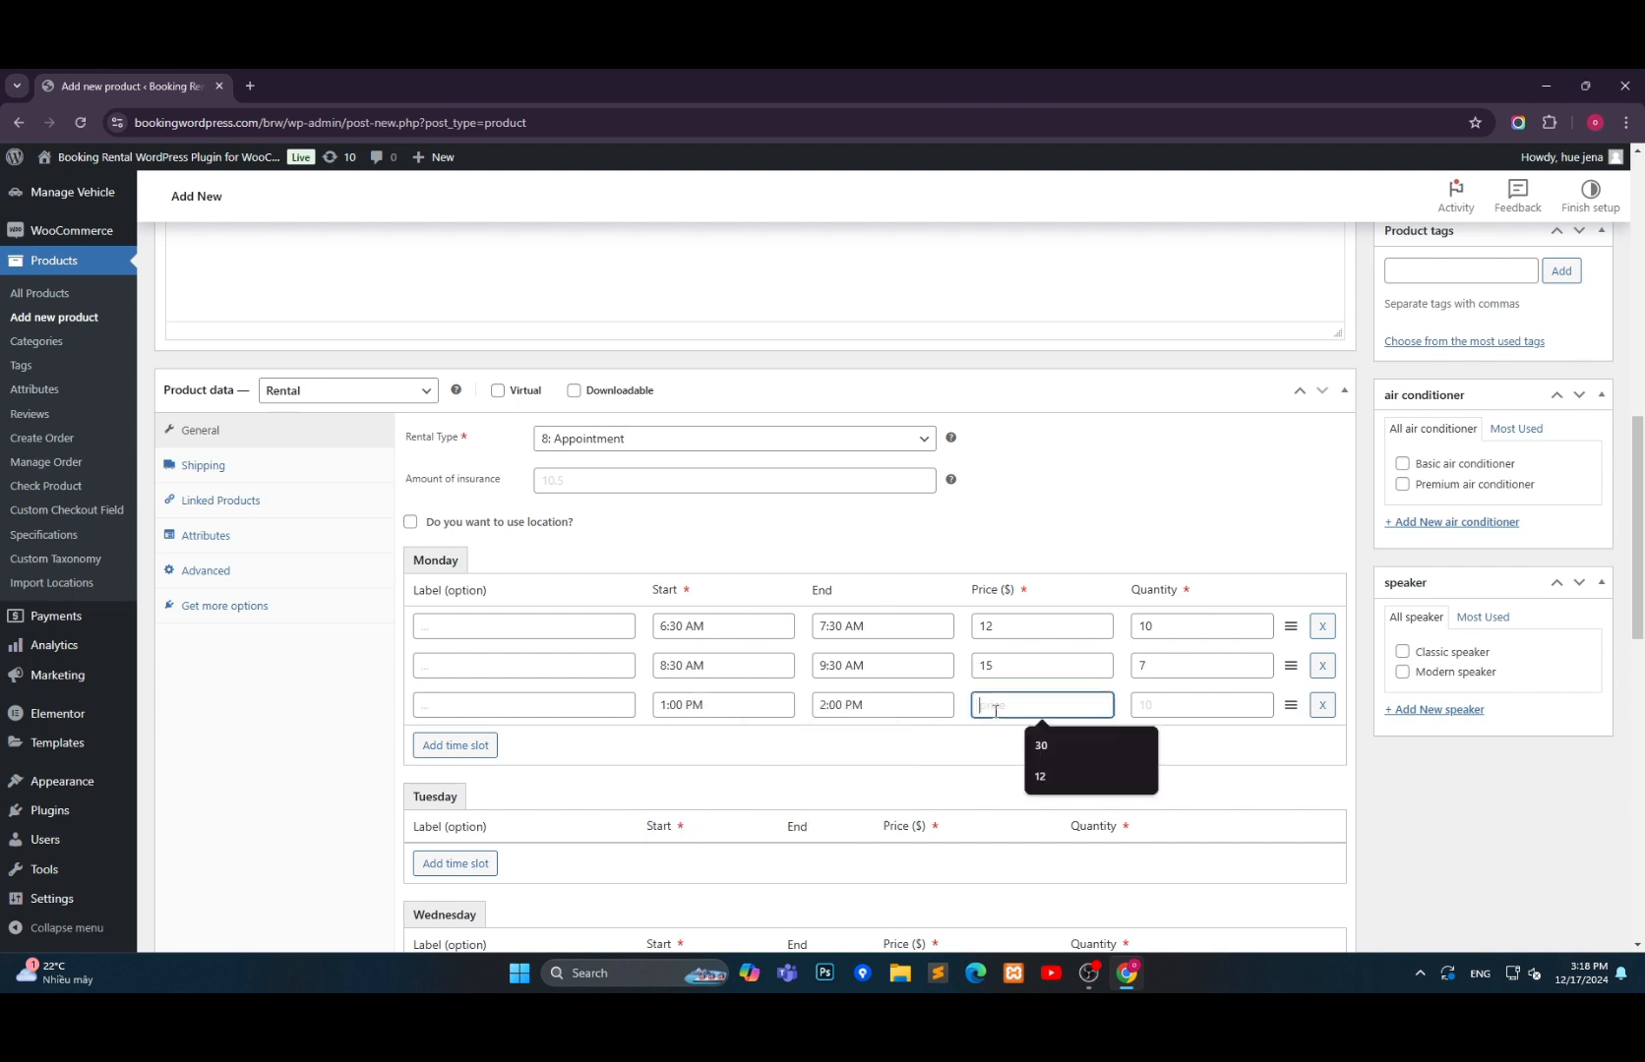
type("12")
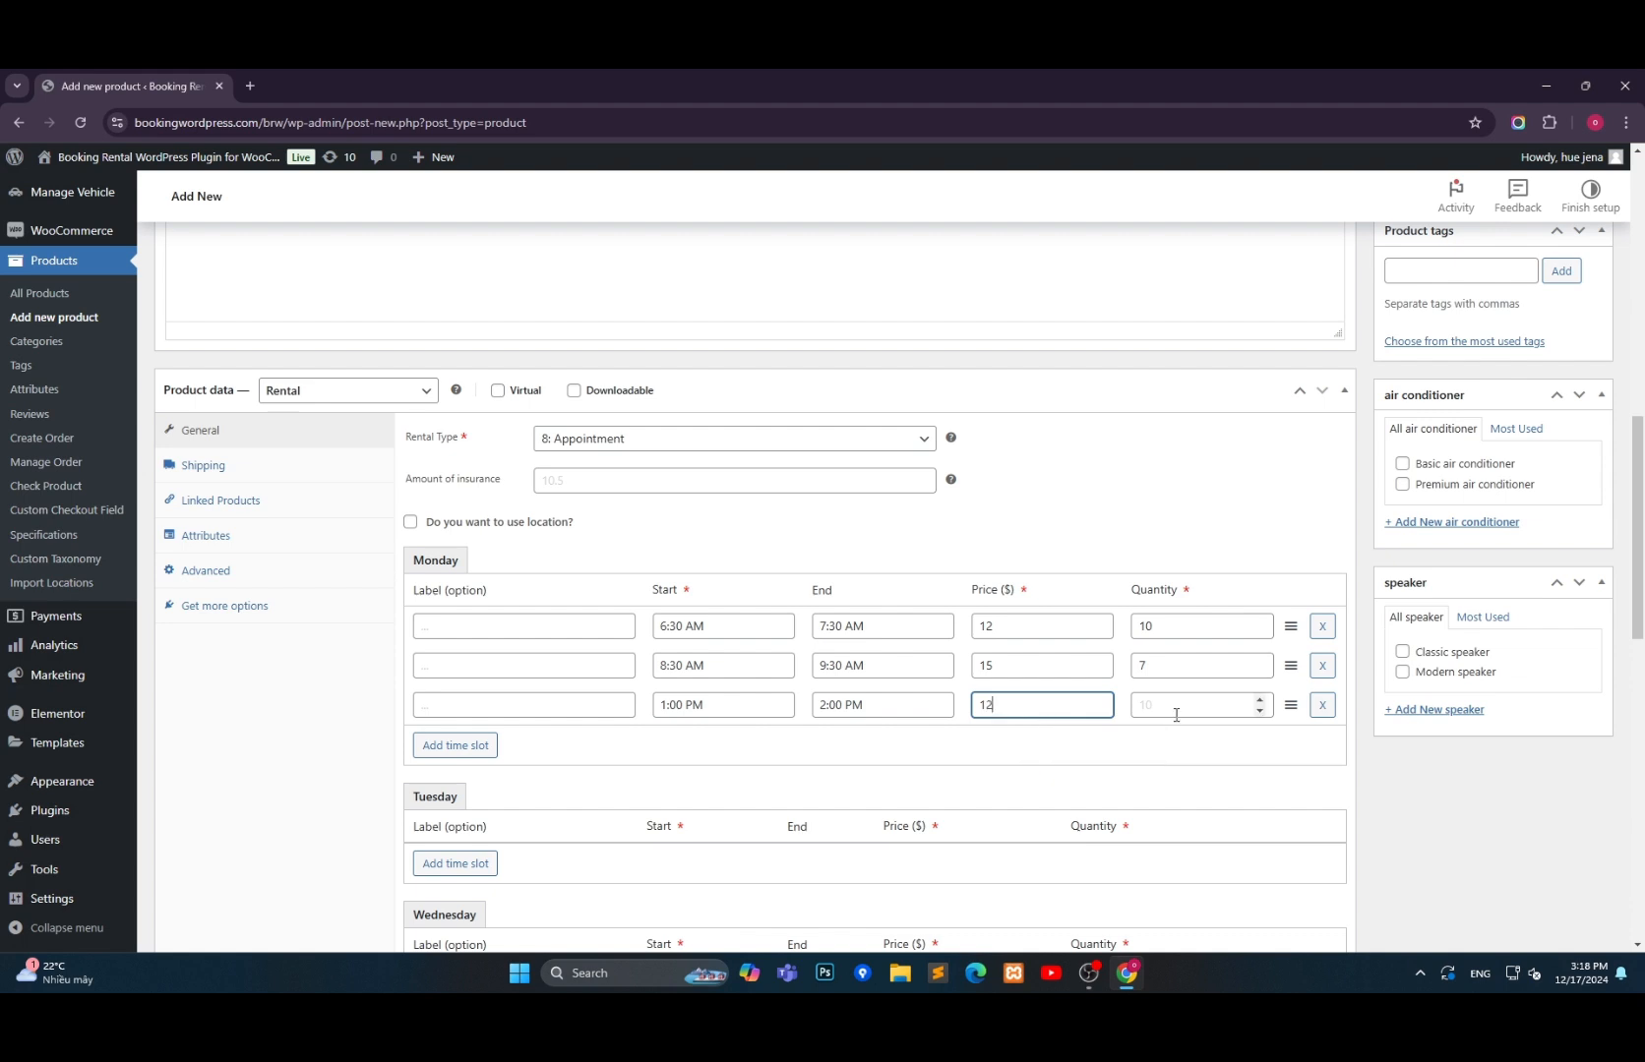
left_click(1210, 708)
type("5")
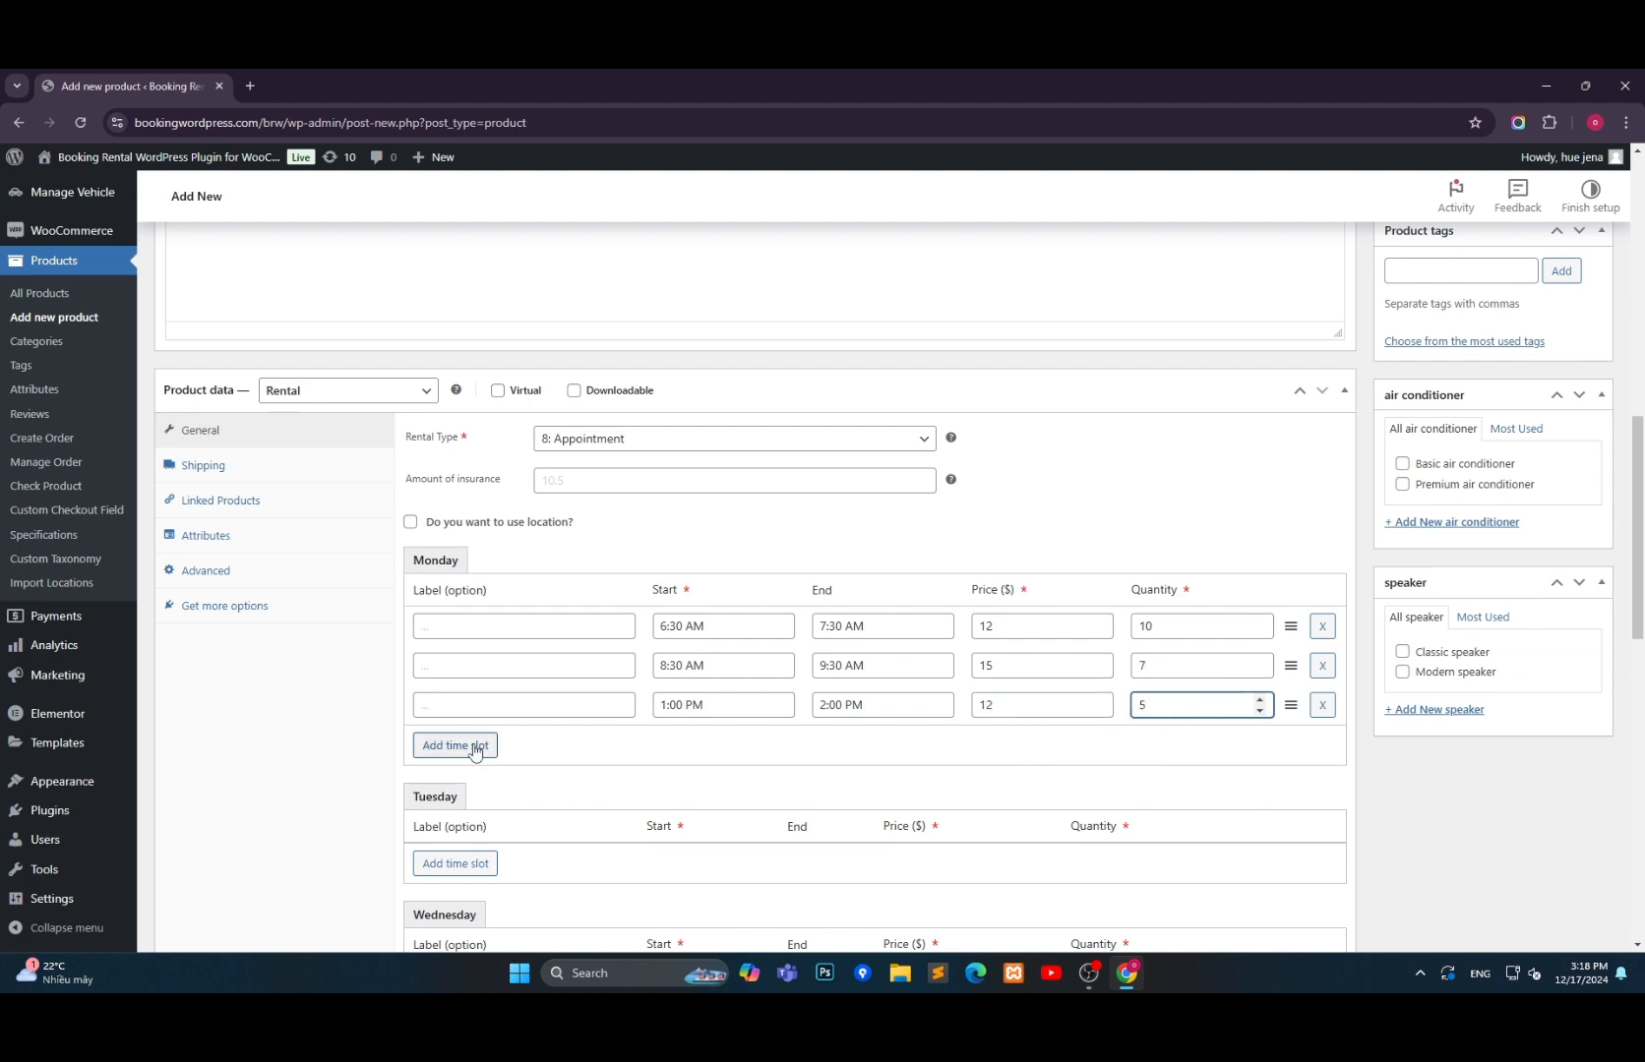
Add a Tuesday time slot from 9:00 AM to 10:00 AM with price $15 and quantity 7.
scroll(473, 743, "down", 2)
left_click(459, 692)
left_click(733, 689)
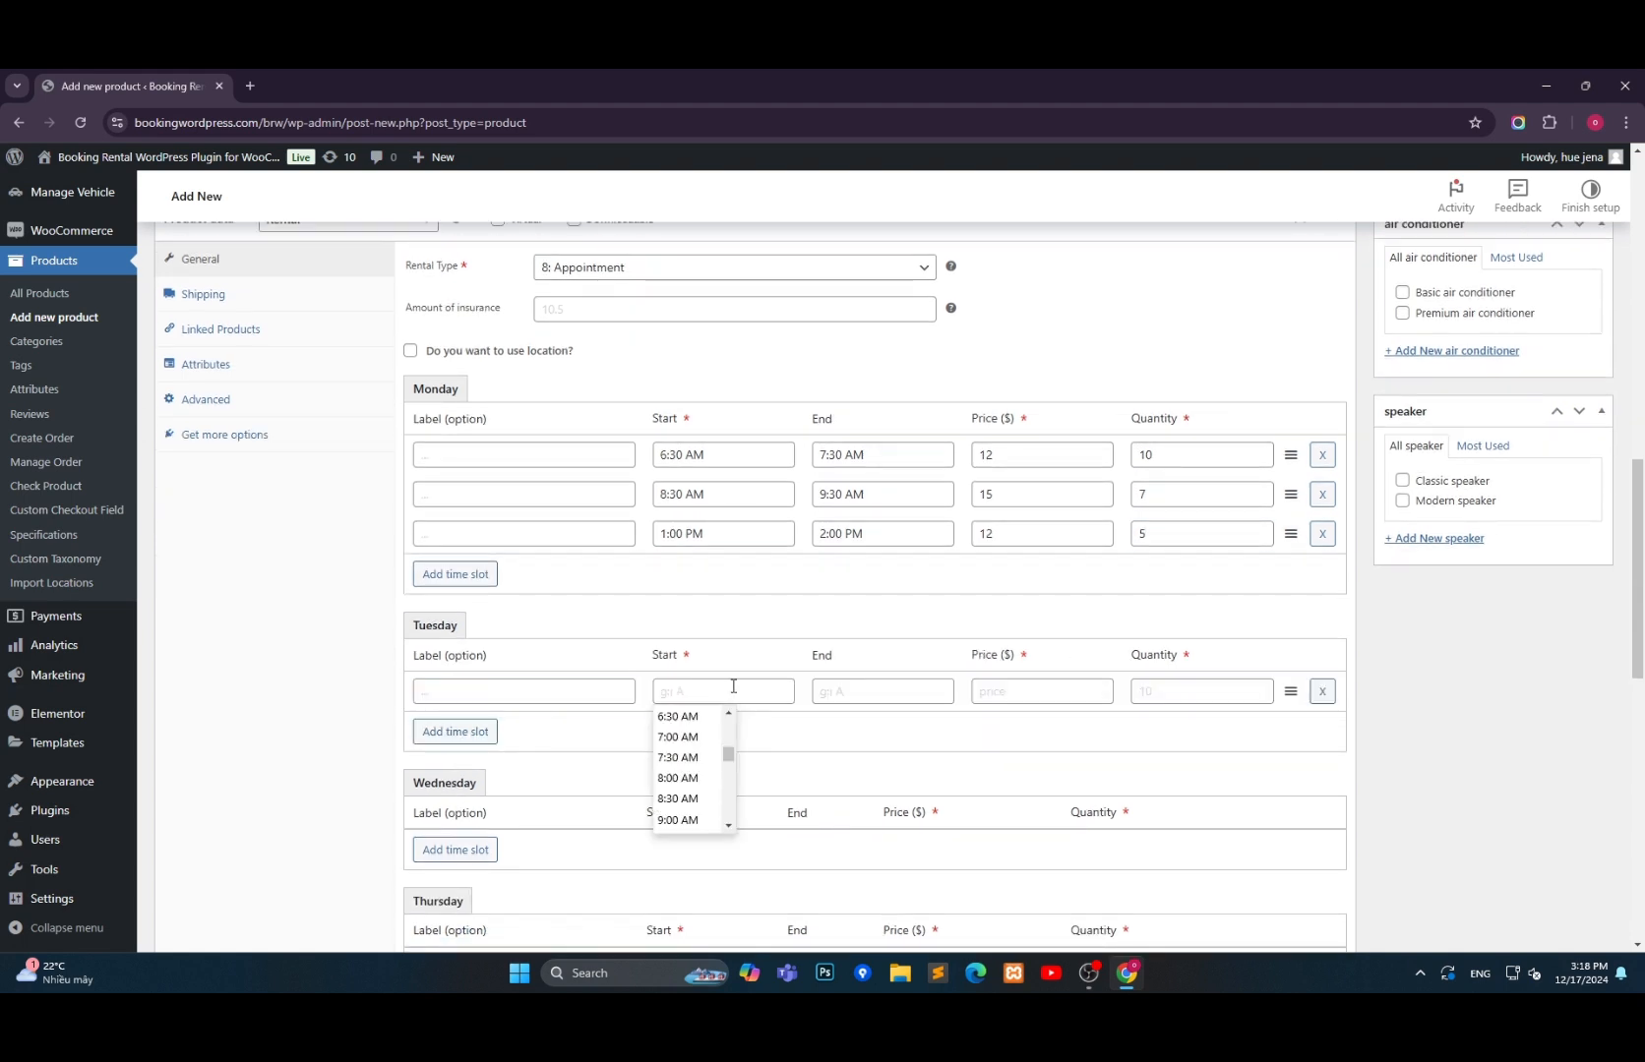
scroll(723, 748, "down", 2)
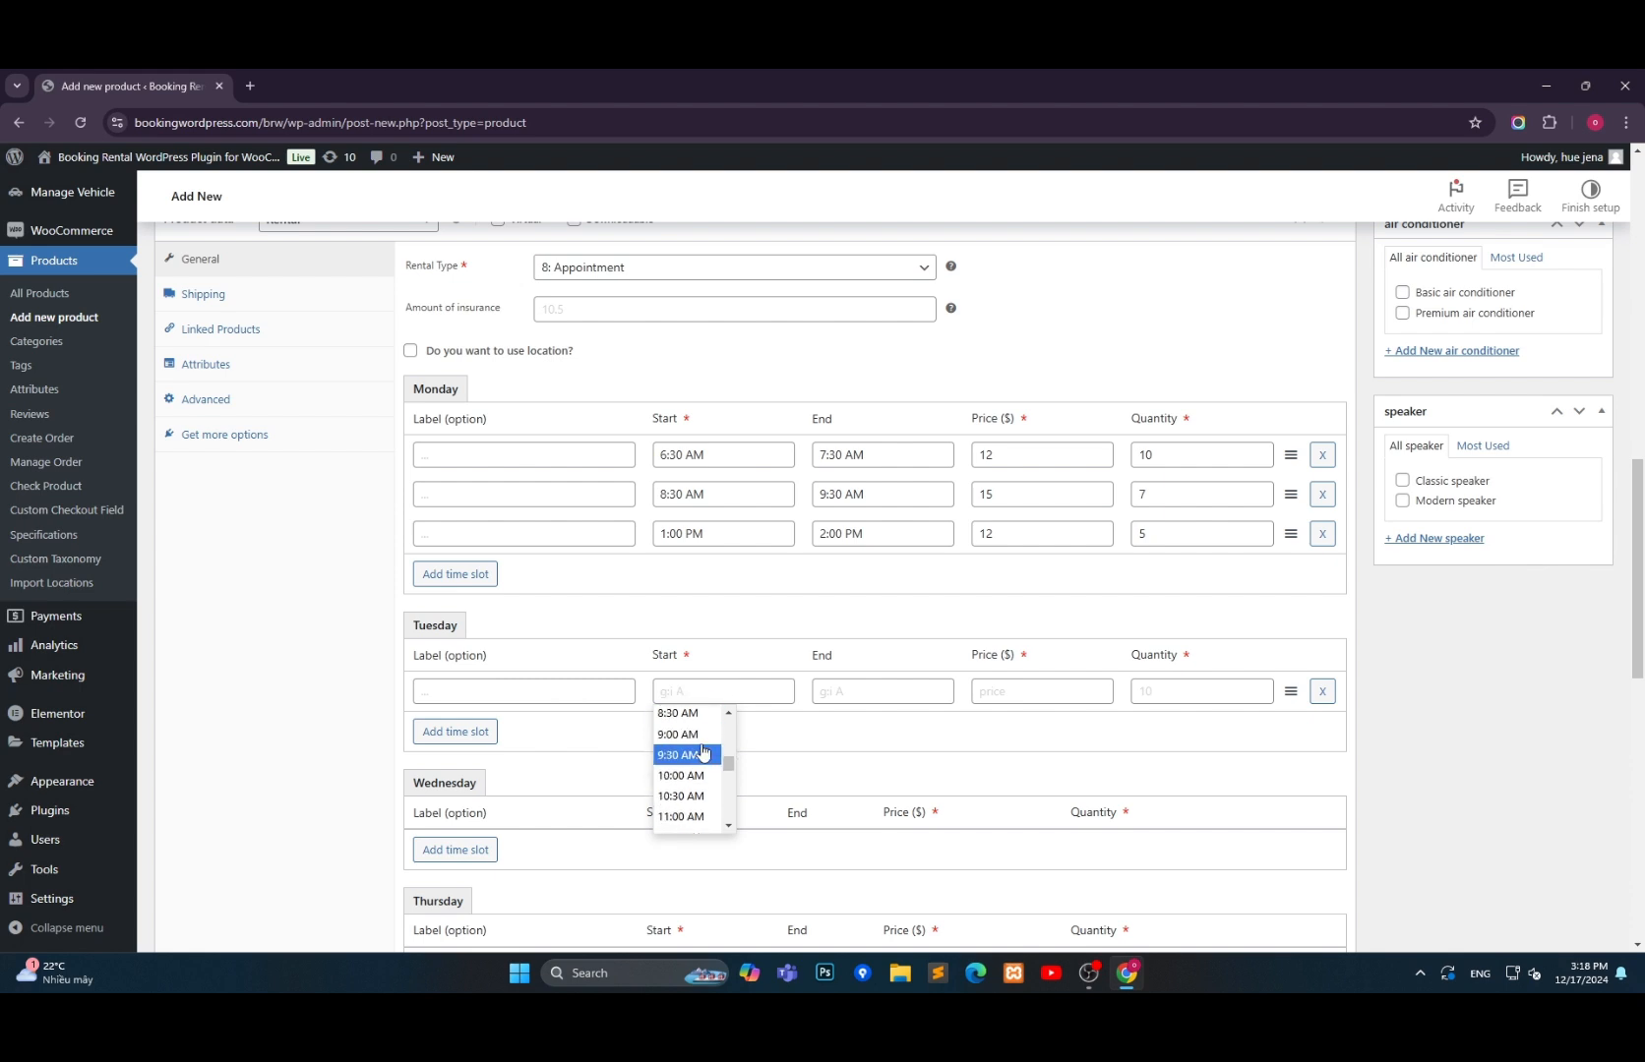
left_click(689, 757)
scroll(836, 802, "down", 2)
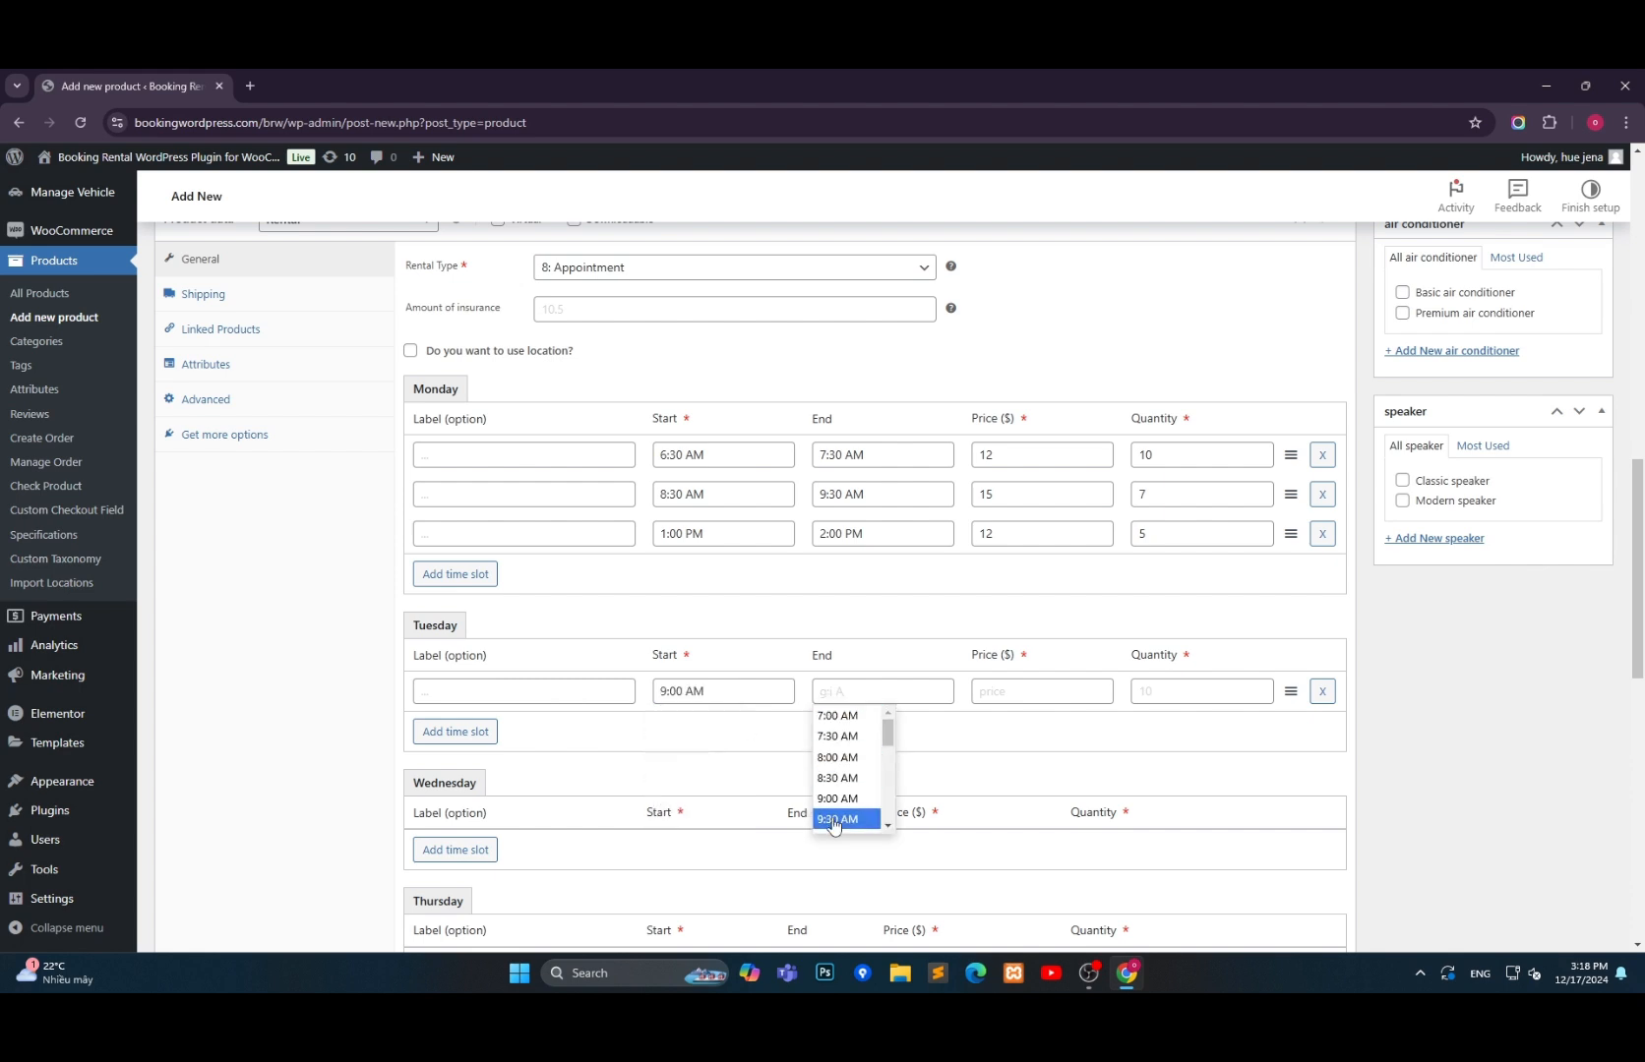
left_click(841, 753)
left_click(990, 692)
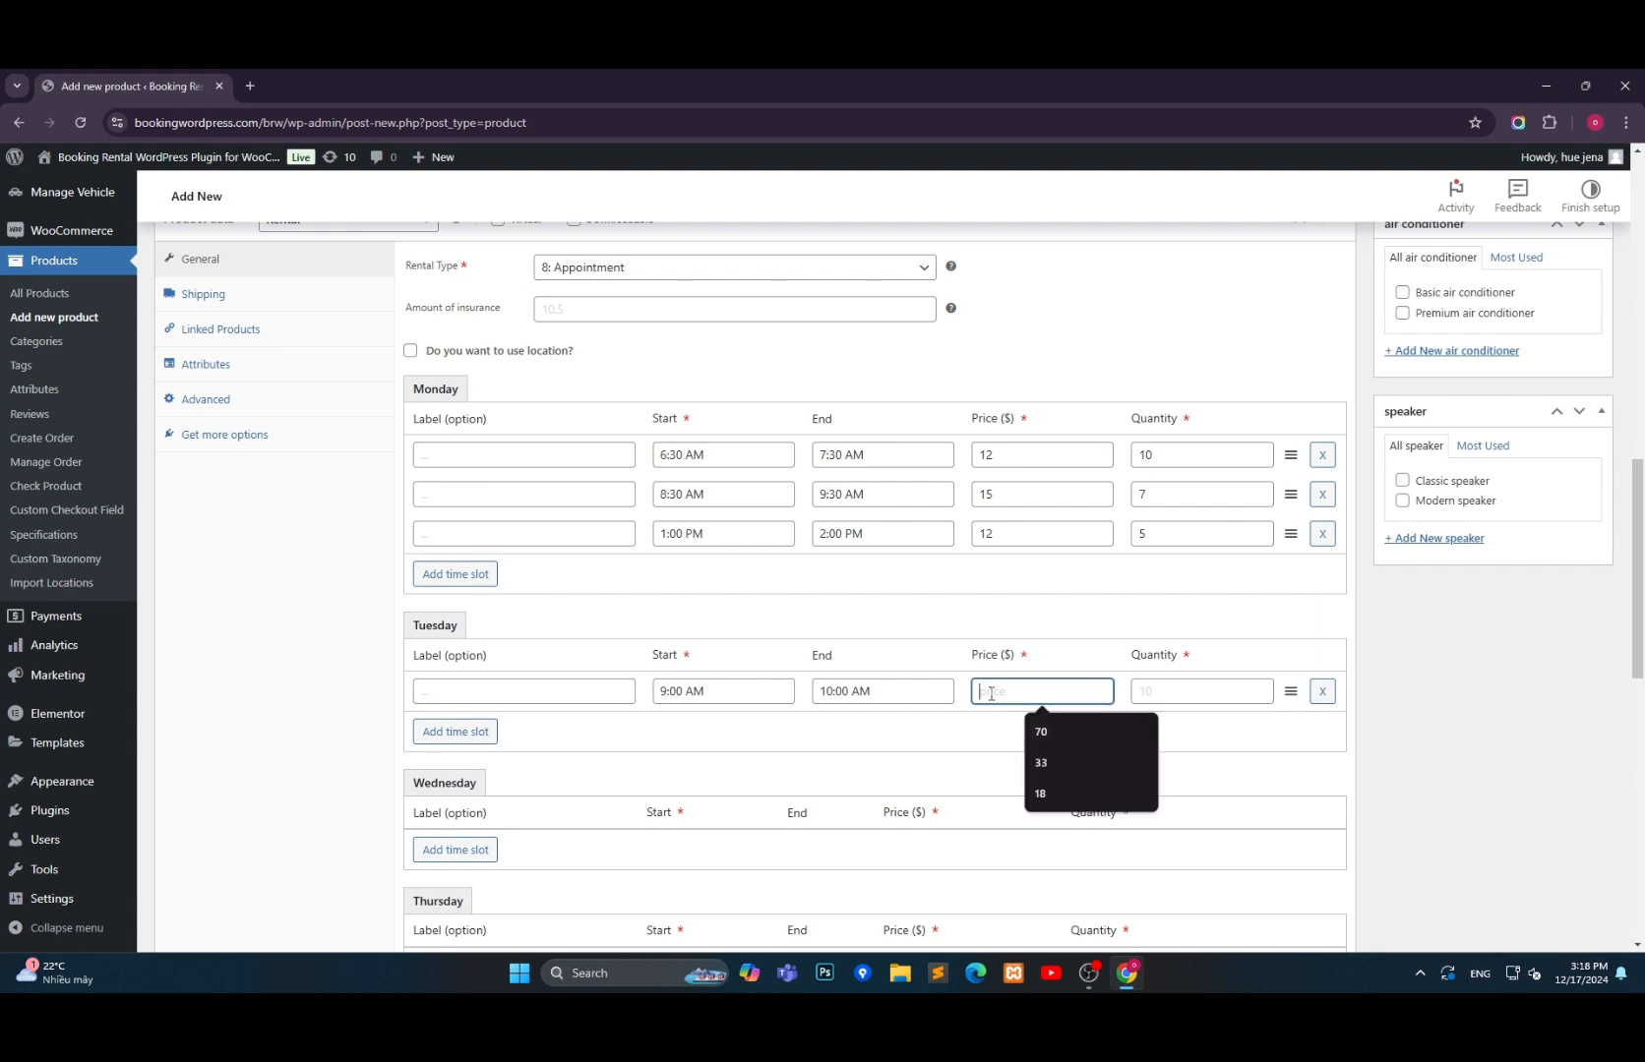
type("15")
left_click(1150, 696)
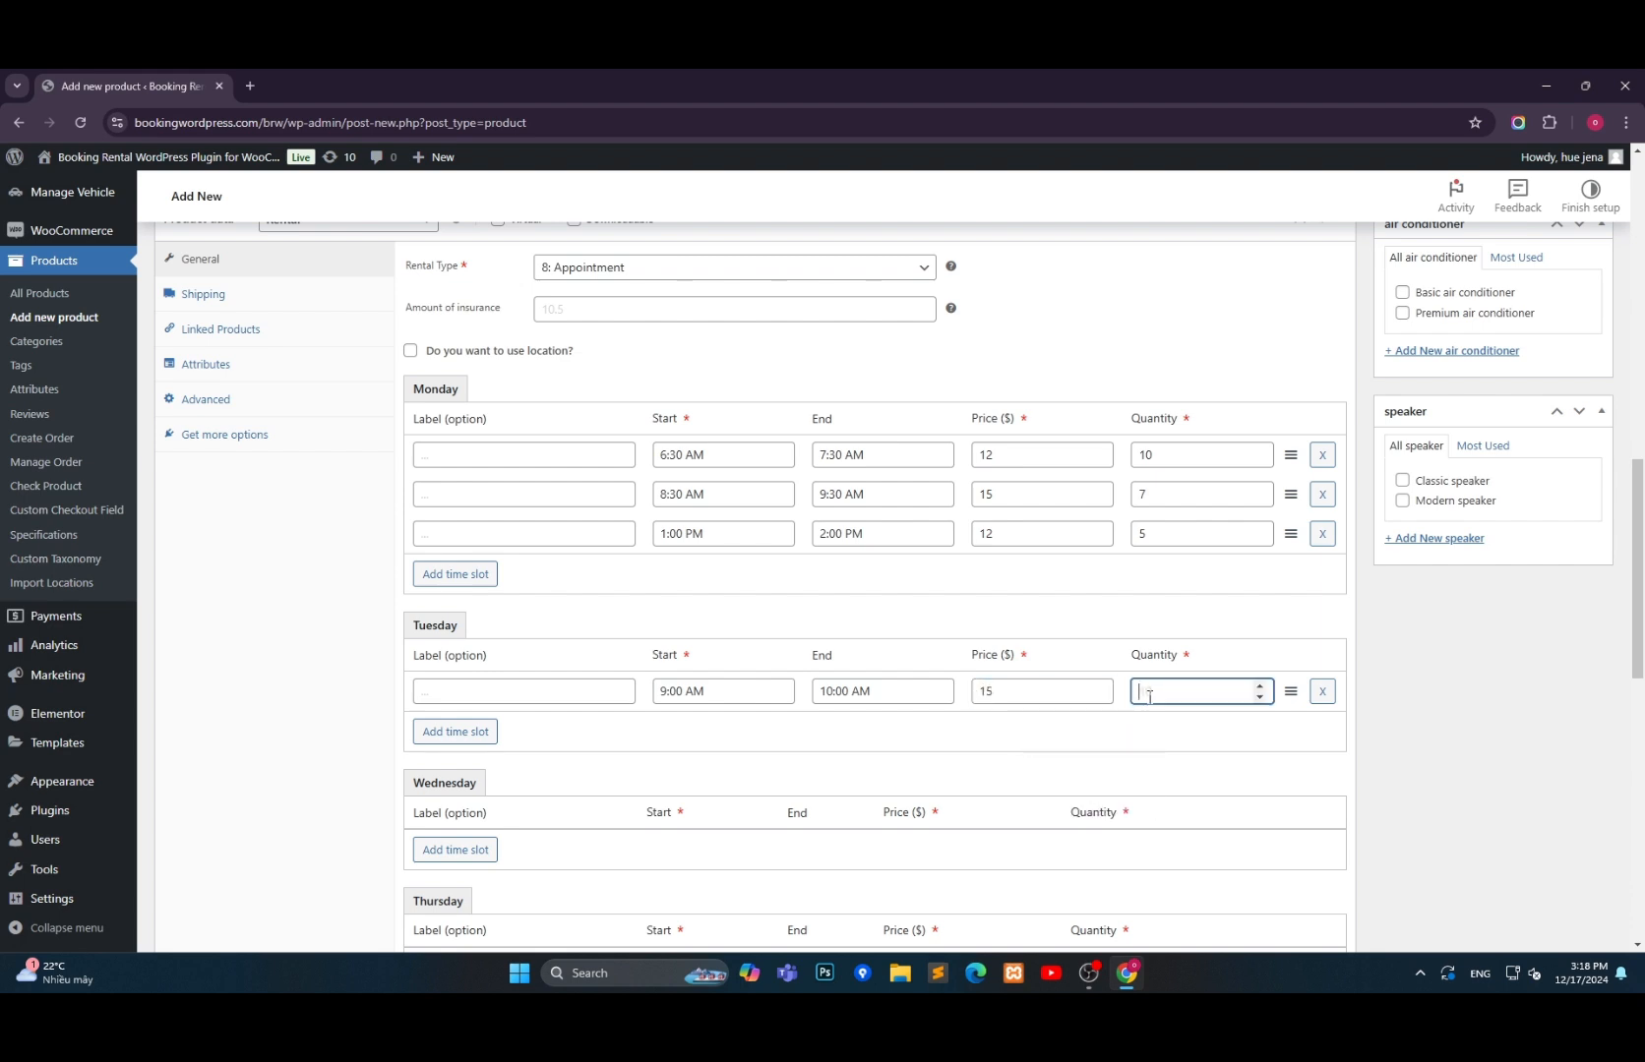
type("7")
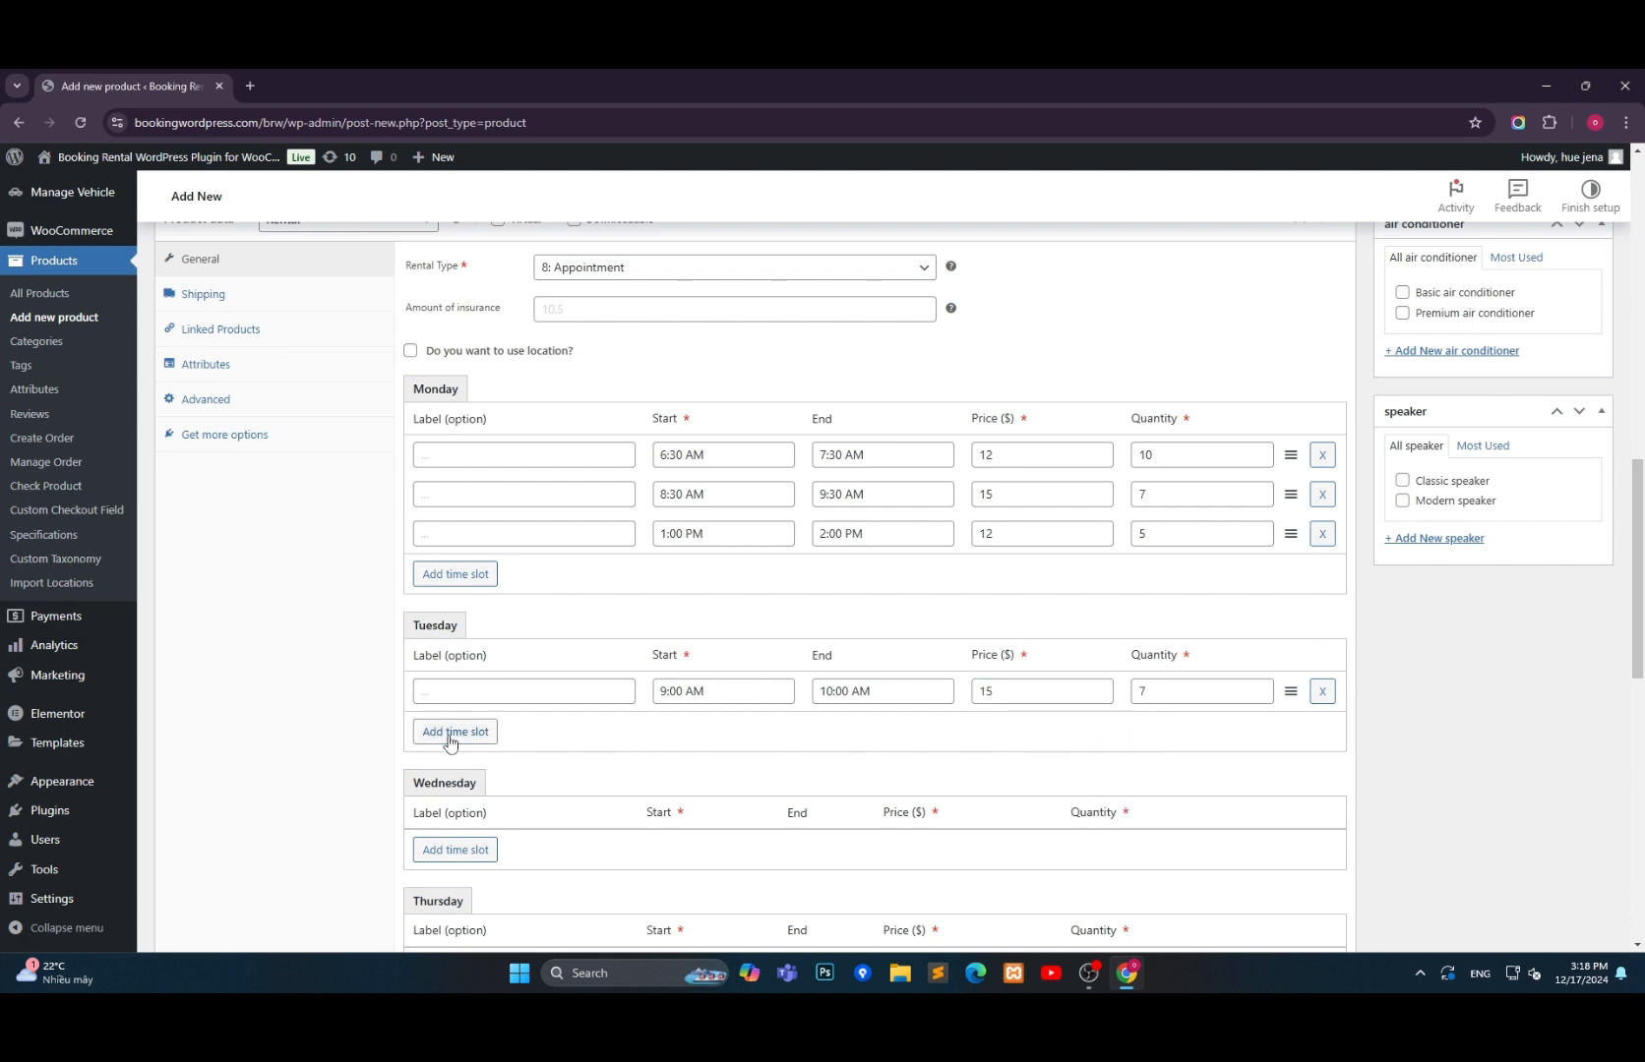
Add a second Tuesday time slot from 10:30 AM to 11:30 AM with price $13 and quantity 5.
left_click(453, 732)
left_click(699, 729)
scroll(686, 781, "down", 2)
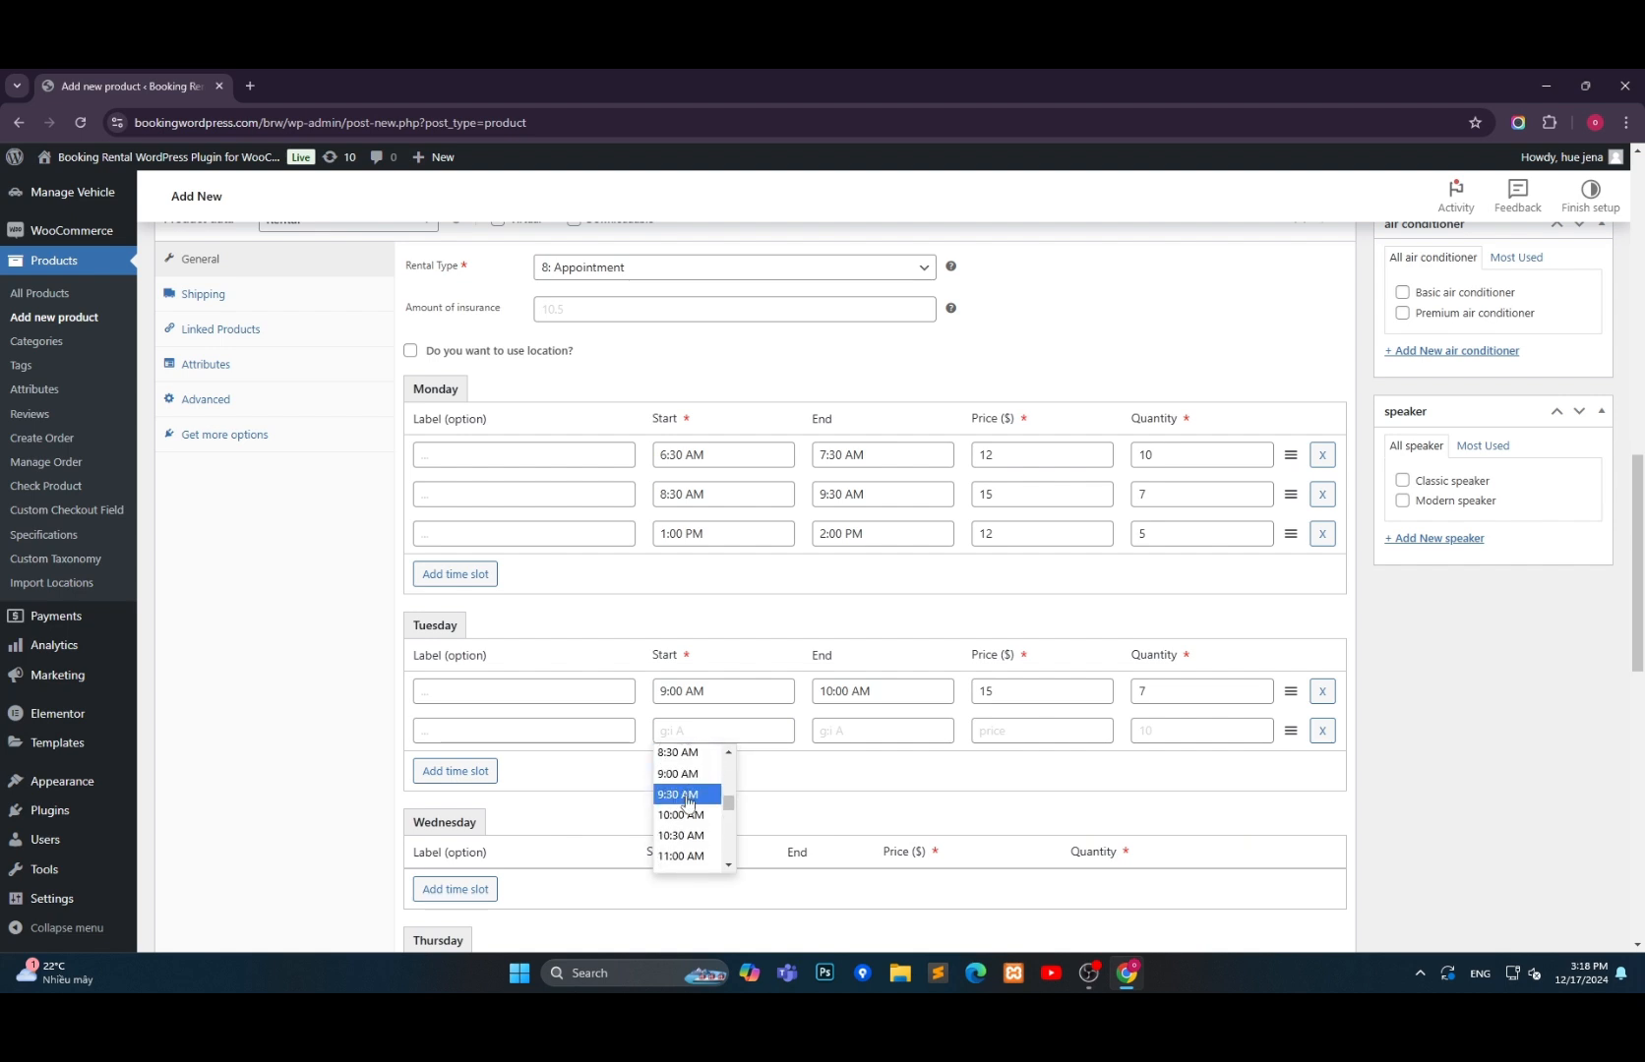
left_click(693, 837)
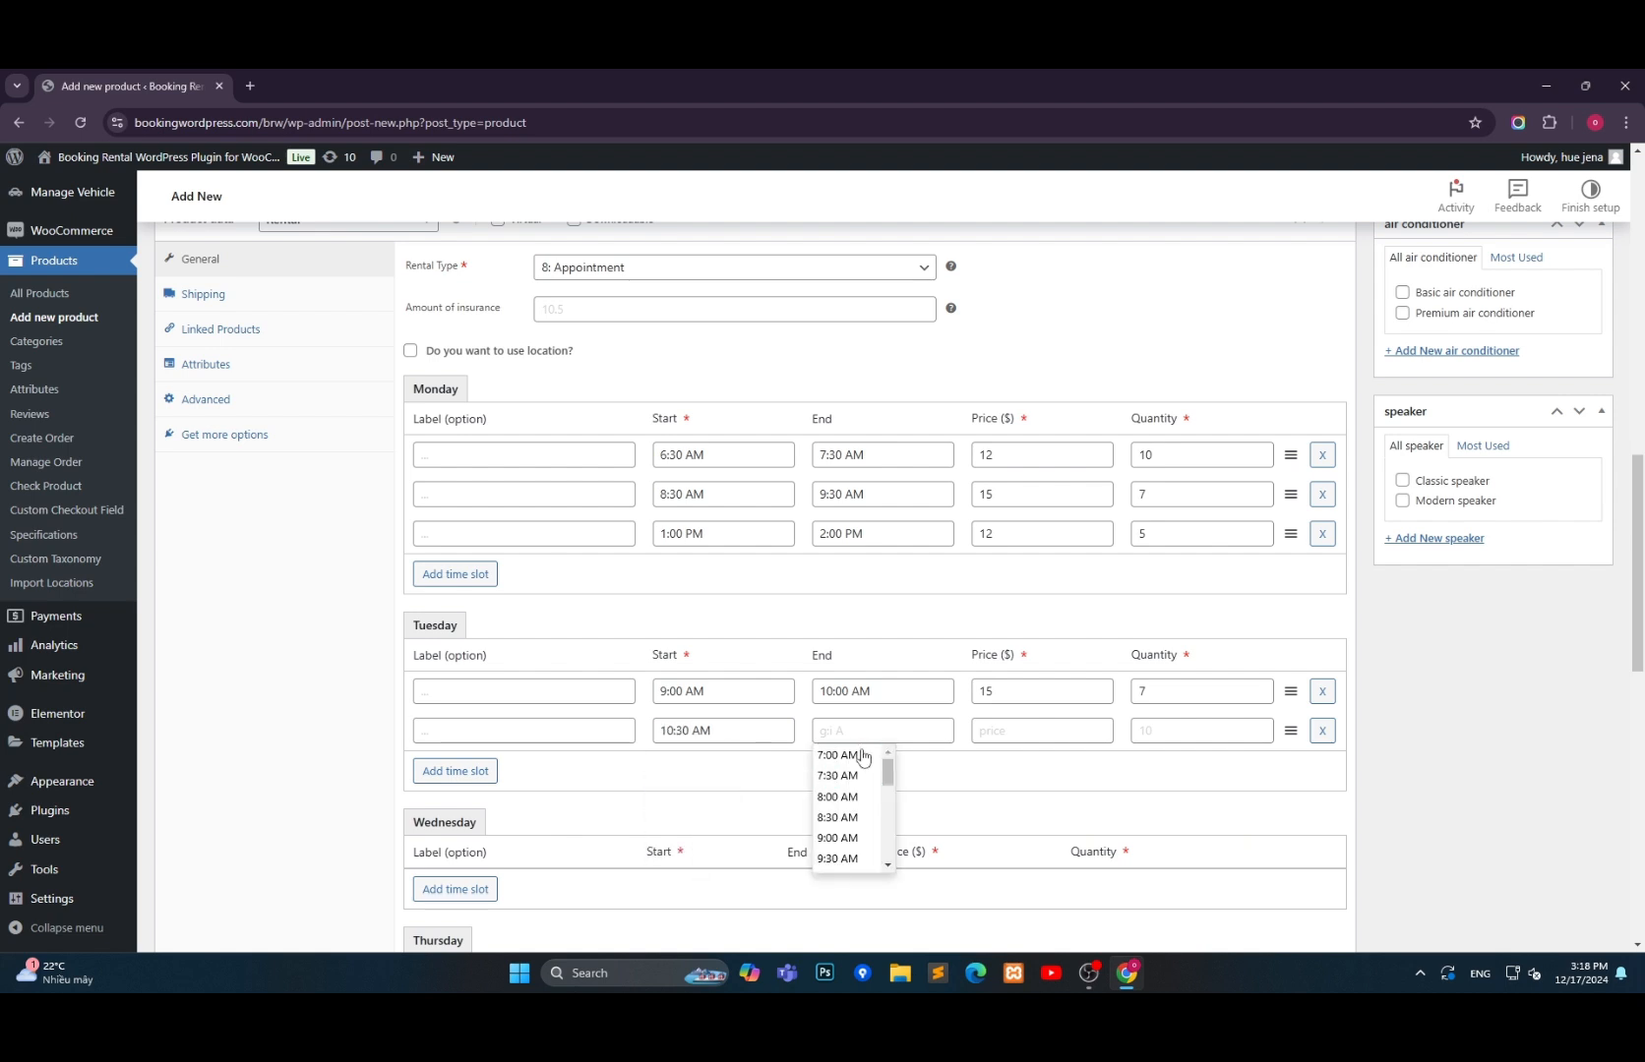
scroll(848, 787, "down", 2)
left_click(843, 856)
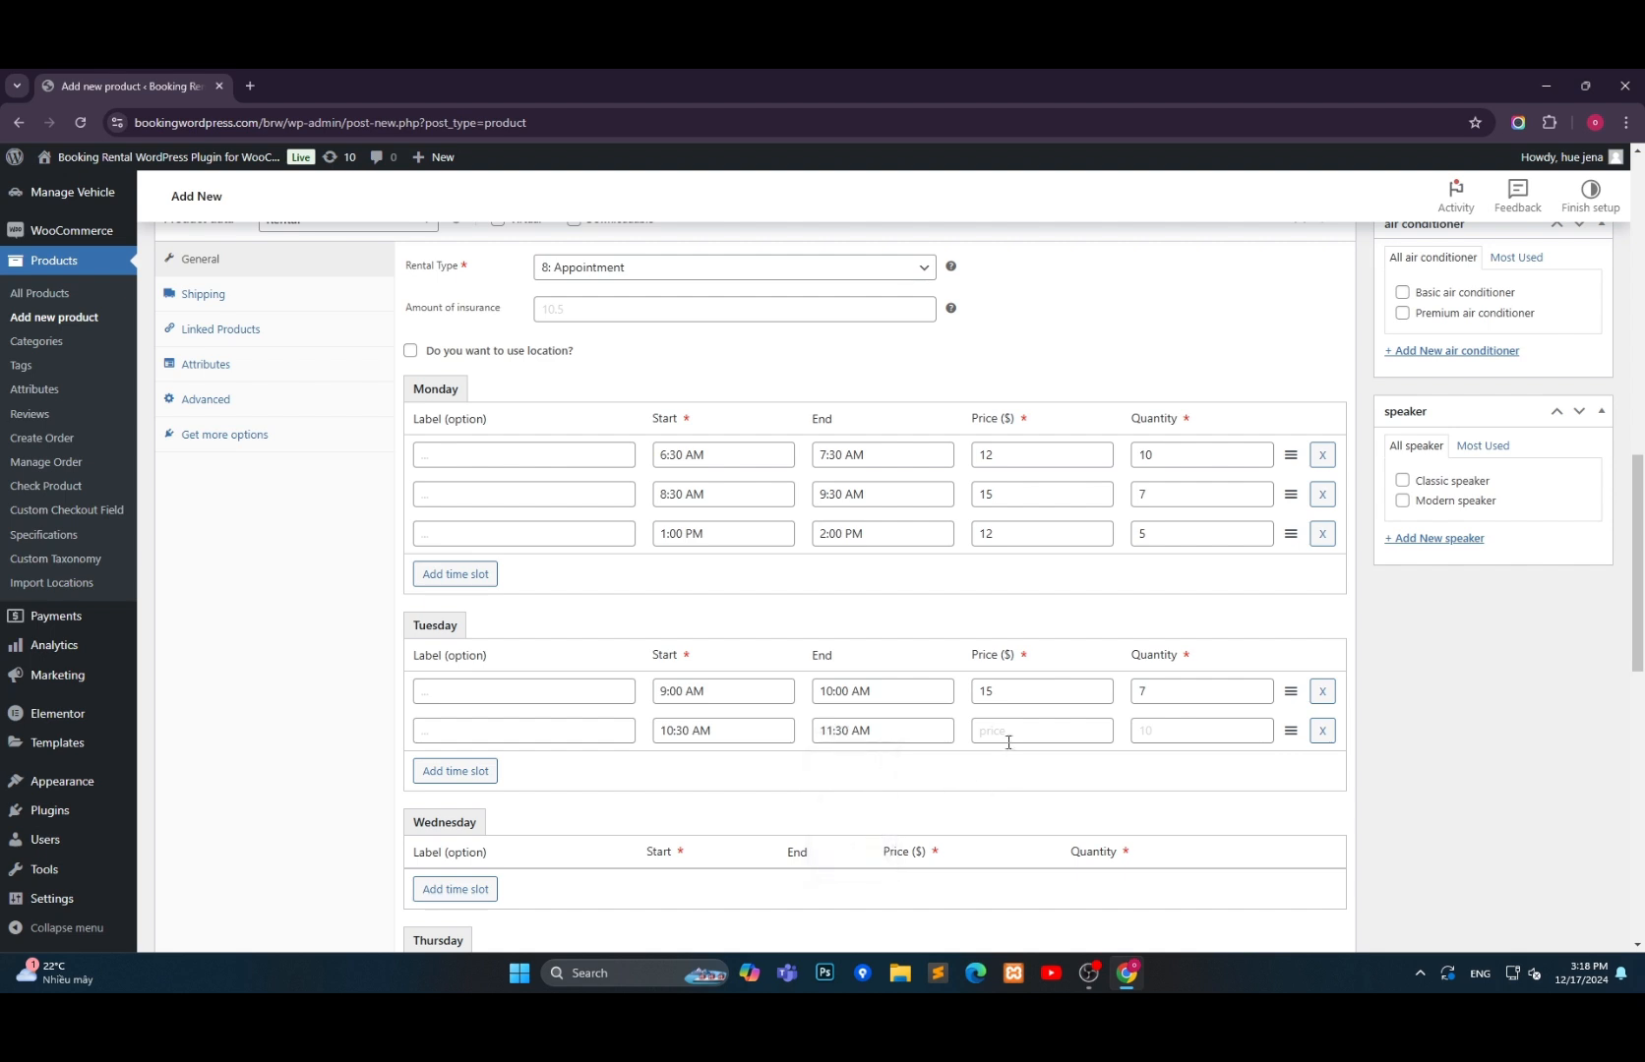
left_click(1008, 732)
type("13")
key("Tab")
type("5")
Add a third Tuesday time slot from 2:00 PM to 3:00 PM with price $14 and quantity 7.
left_click(476, 772)
left_click(694, 770)
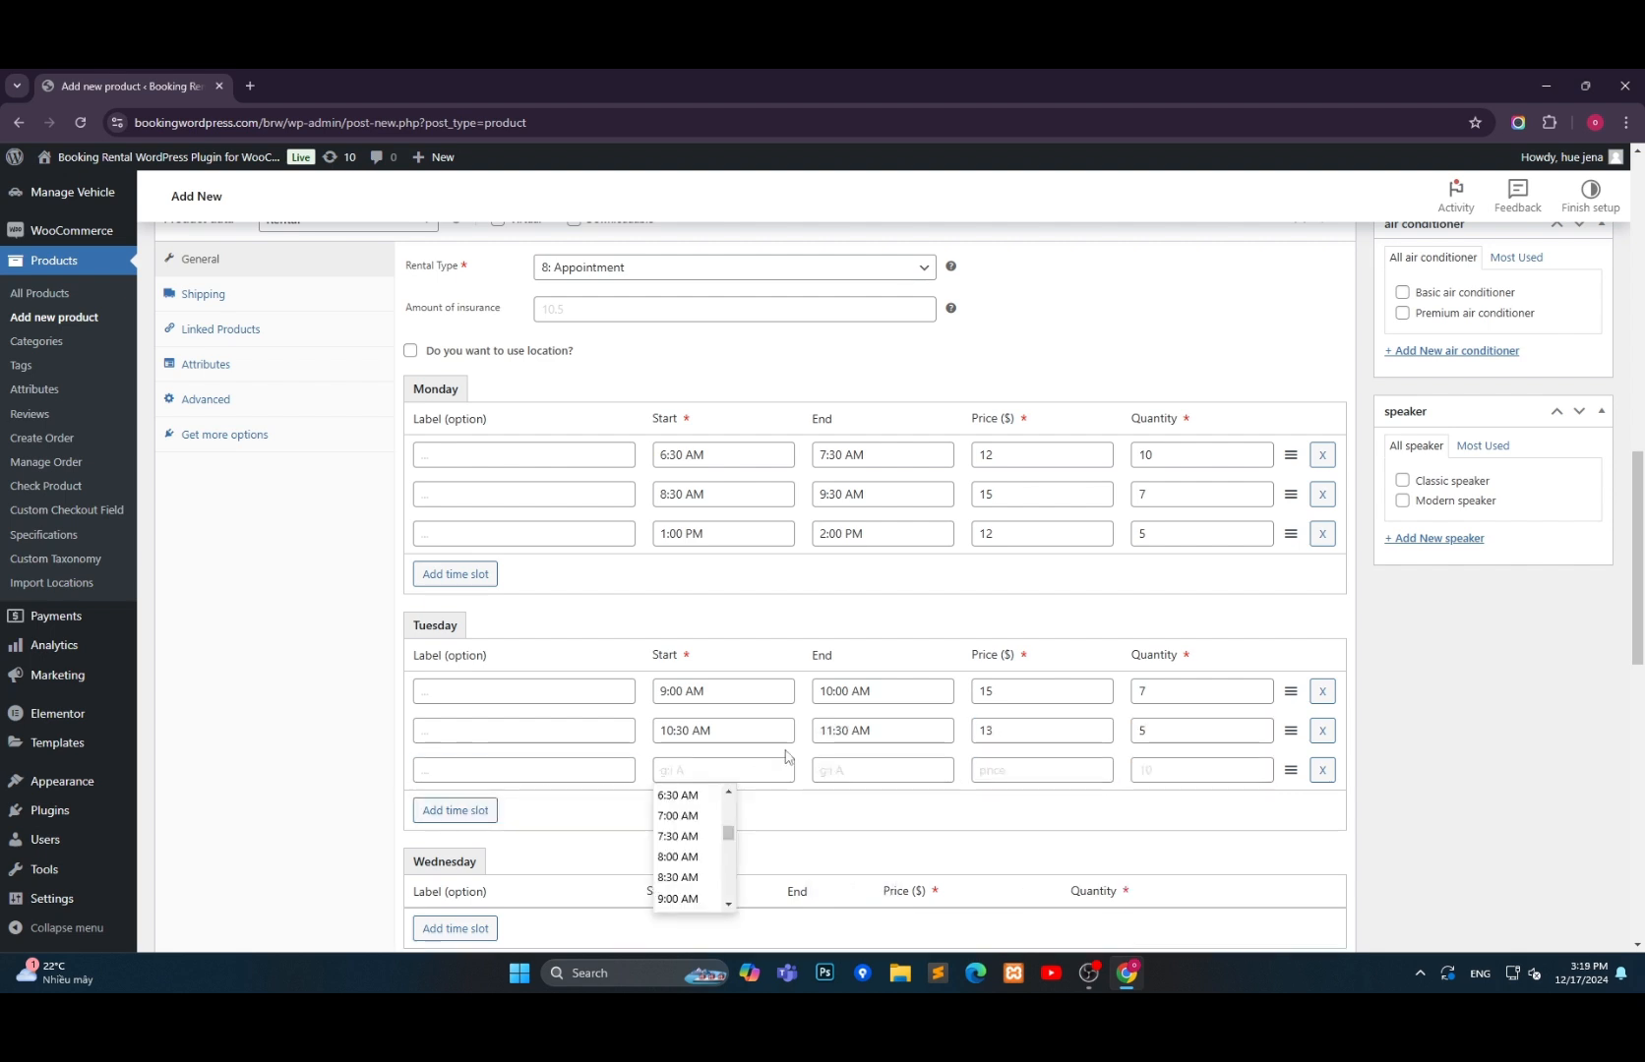
scroll(694, 770, "down", 2)
scroll(688, 689, "down", 3)
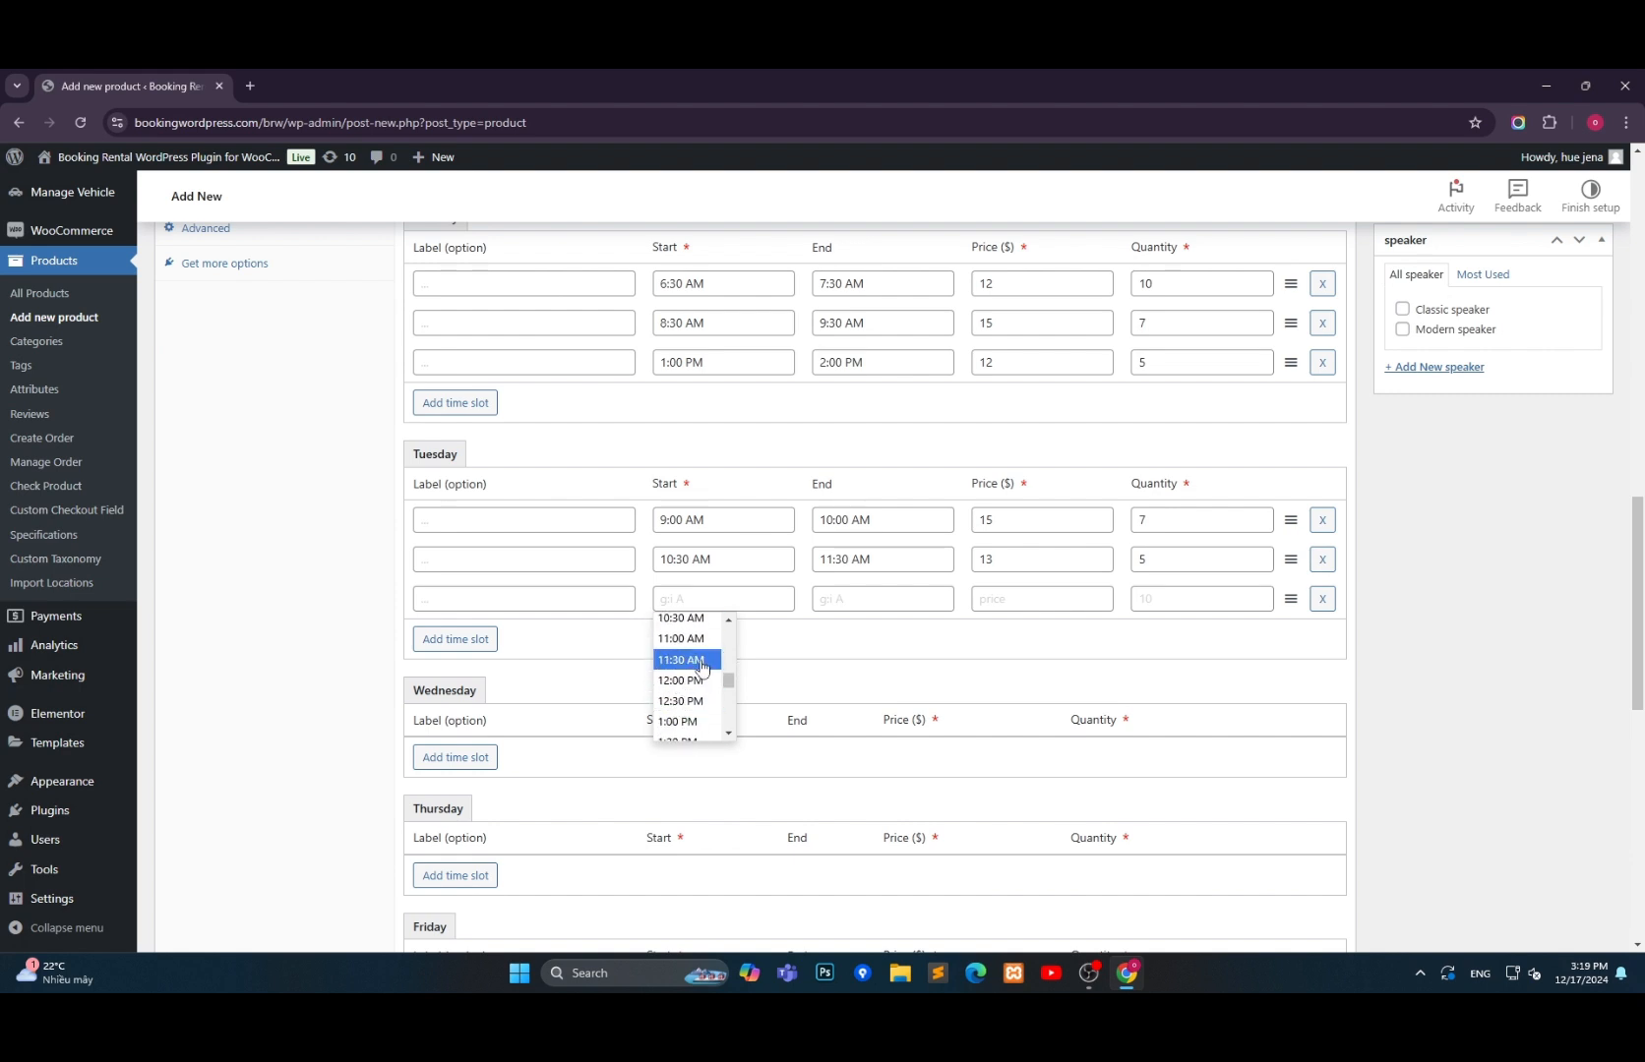
scroll(686, 688, "down", 2)
left_click(686, 689)
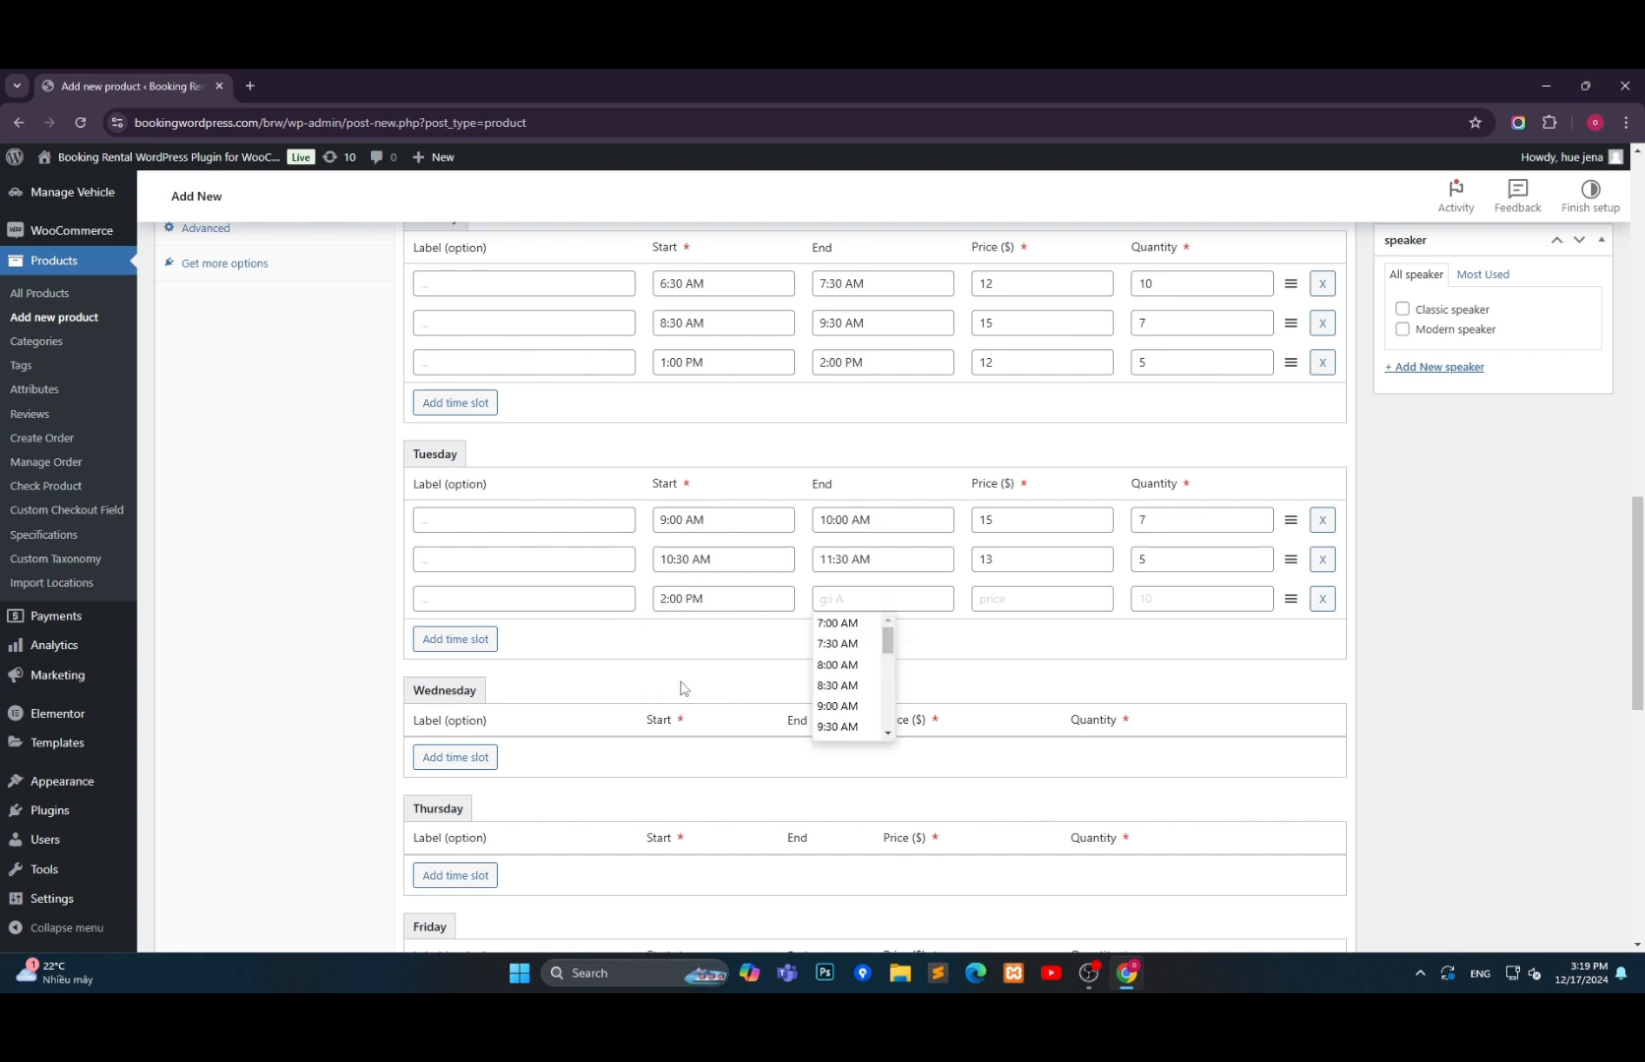
scroll(859, 686, "down", 2)
scroll(856, 692, "down", 3)
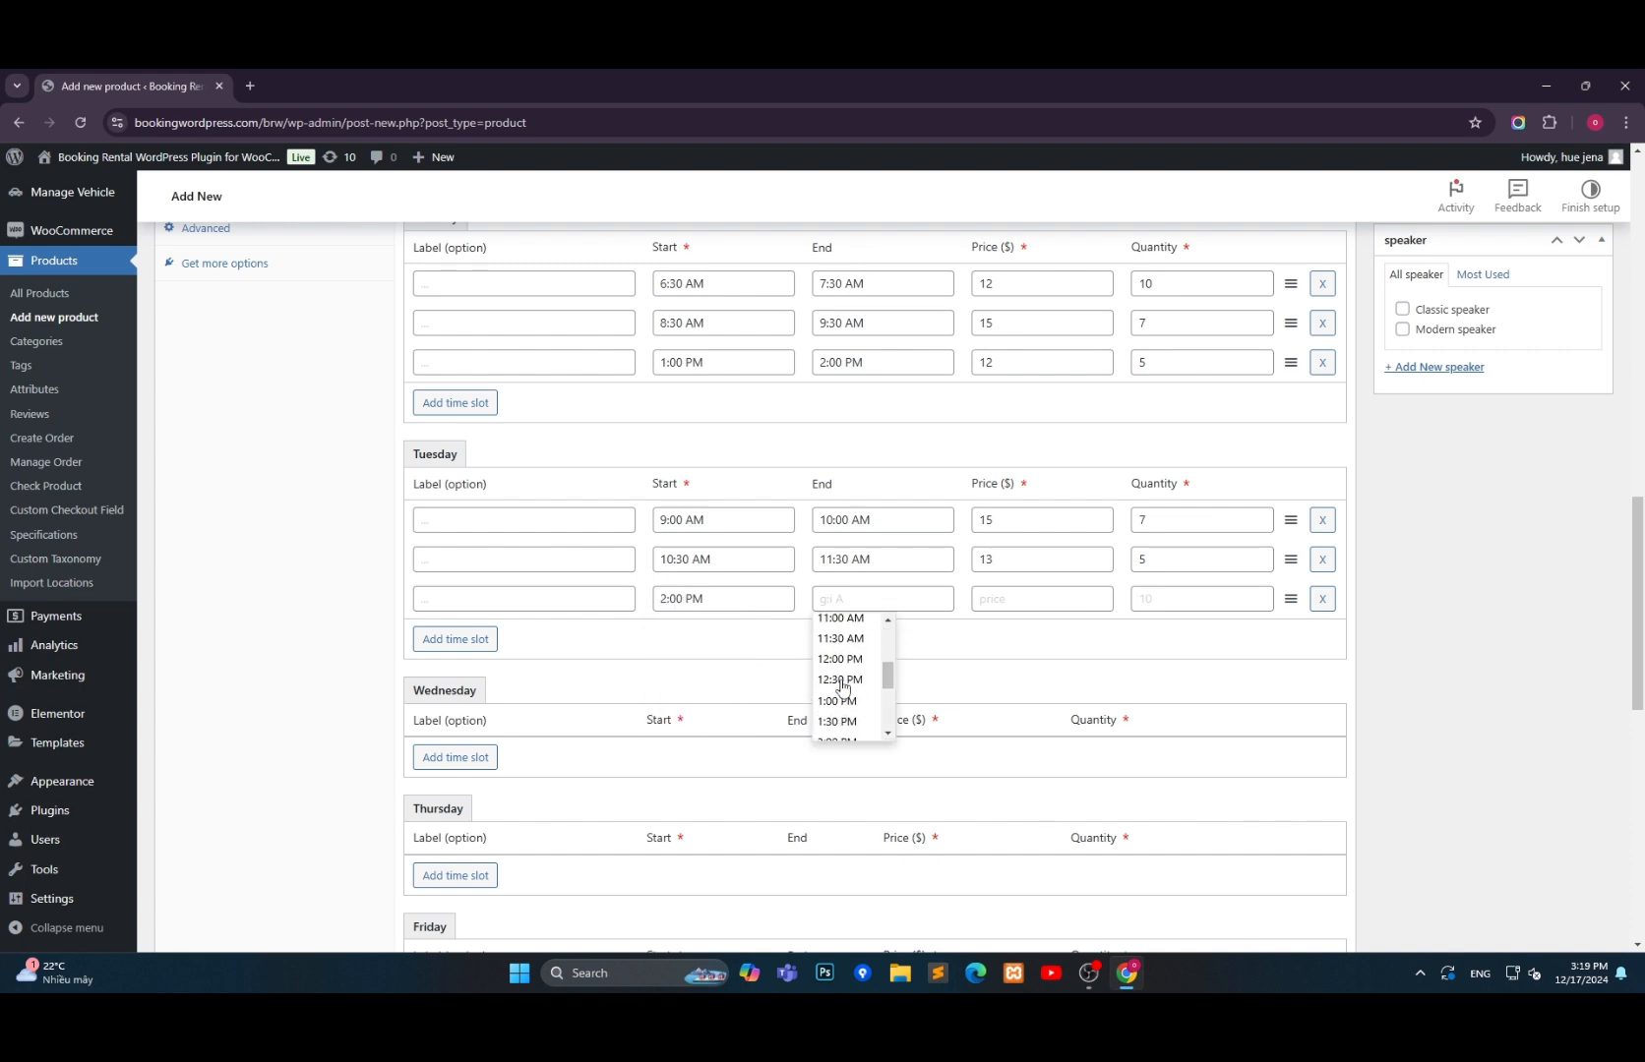
left_click(849, 698)
left_click(1009, 596)
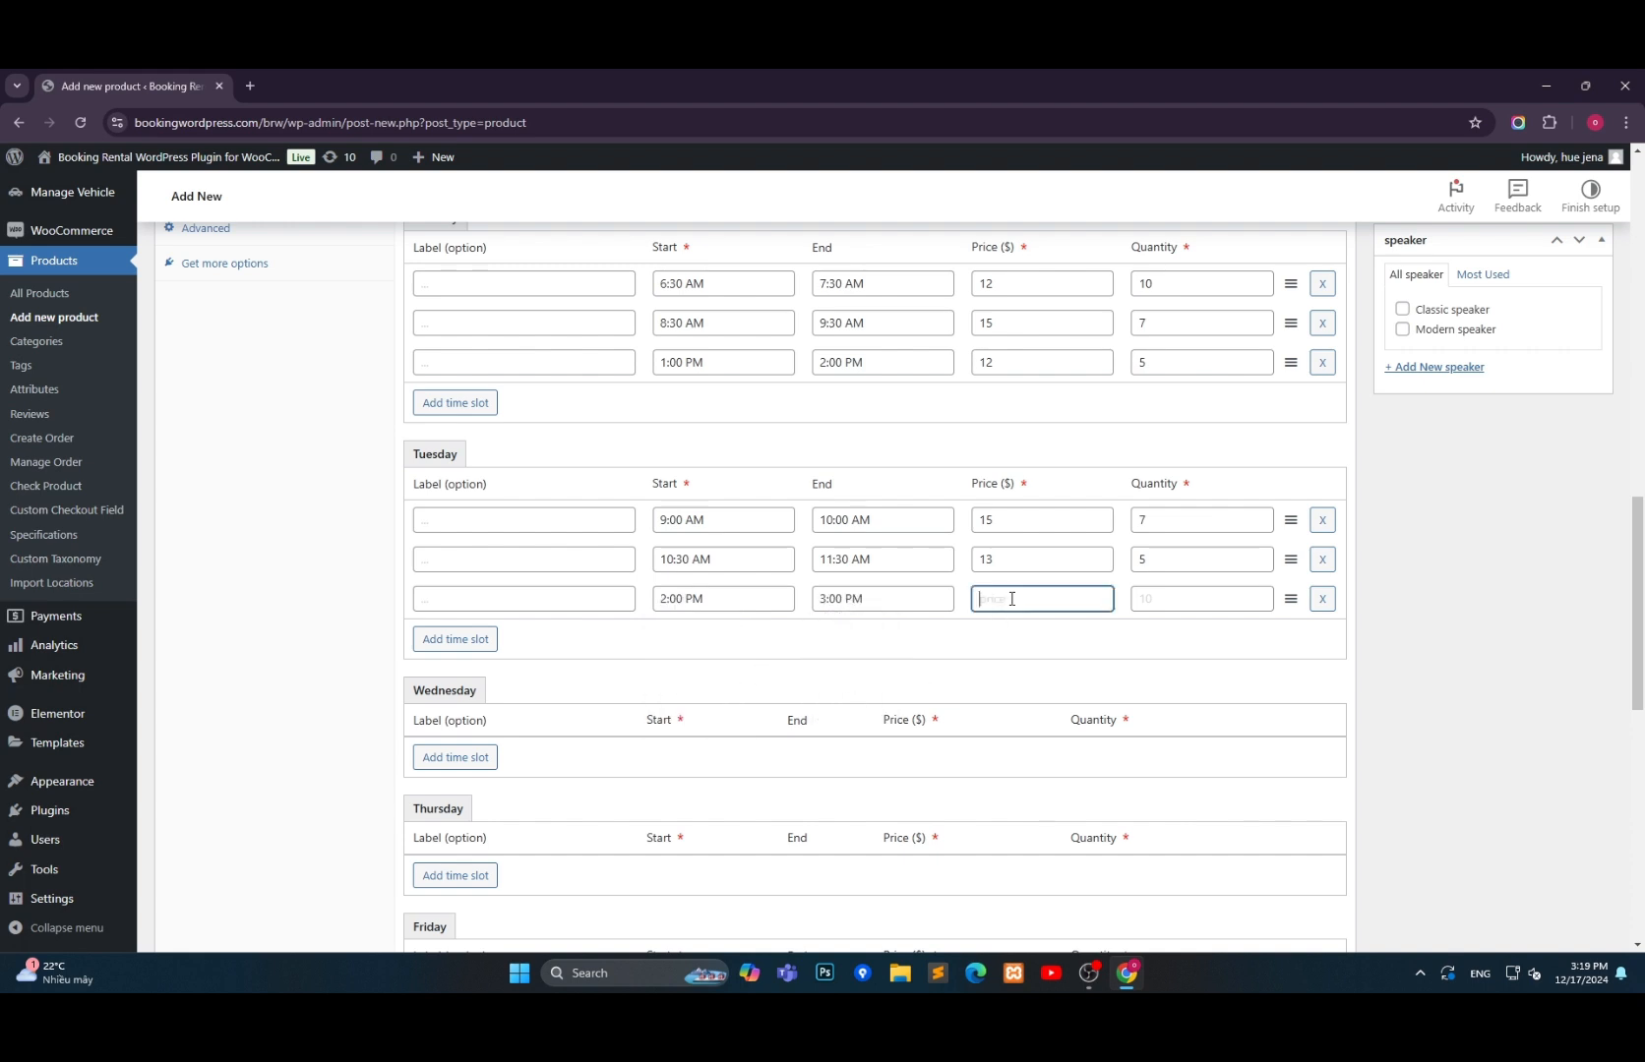
type("14")
left_click(1160, 598)
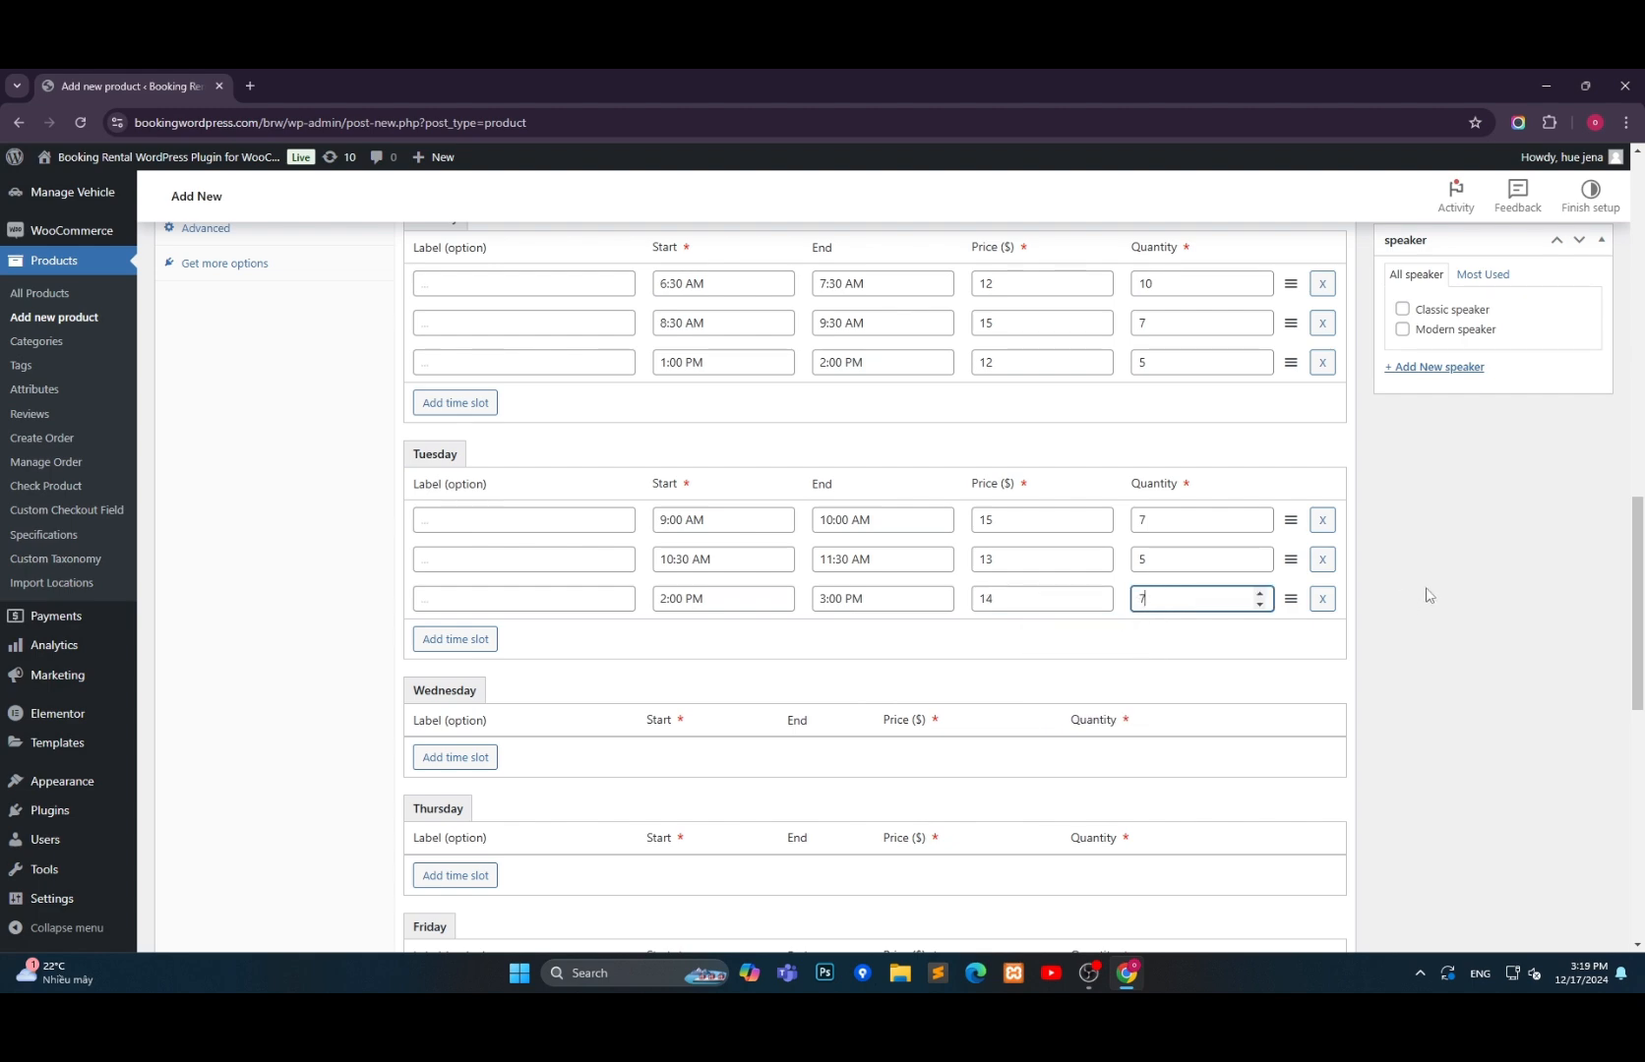
type("7")
Publish the Massage product and open its permalink page in a new browser tab.
scroll(1496, 478, "up", 15)
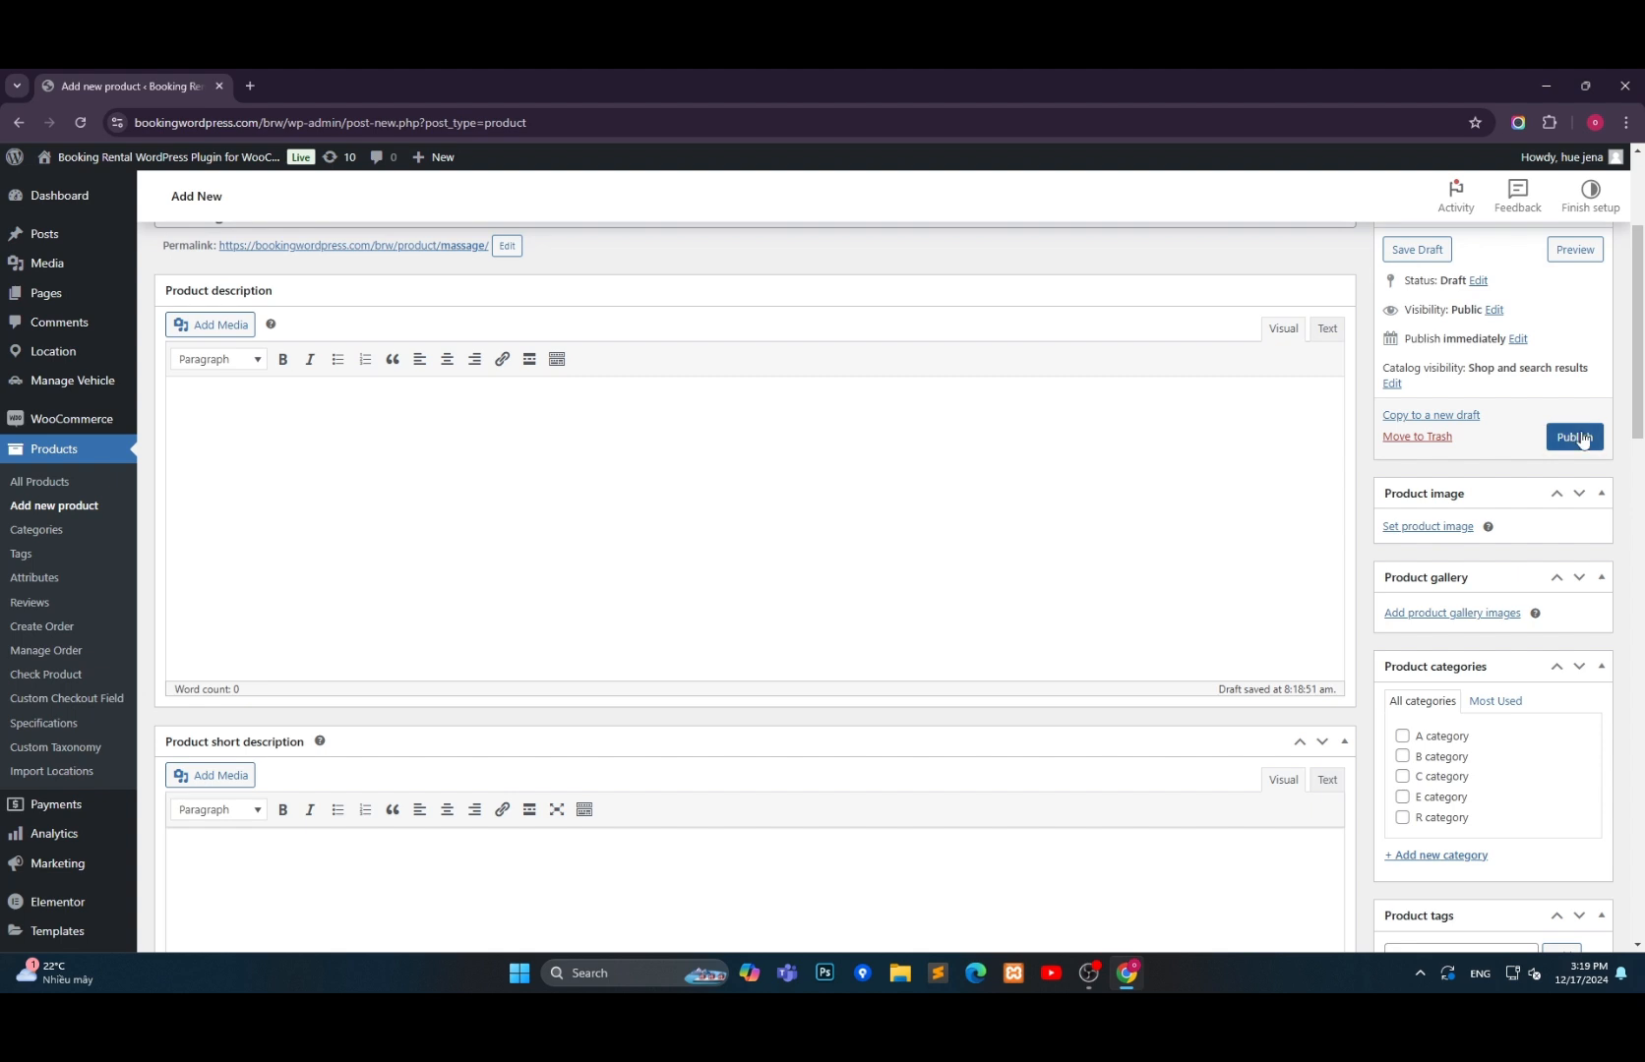
left_click(1579, 438)
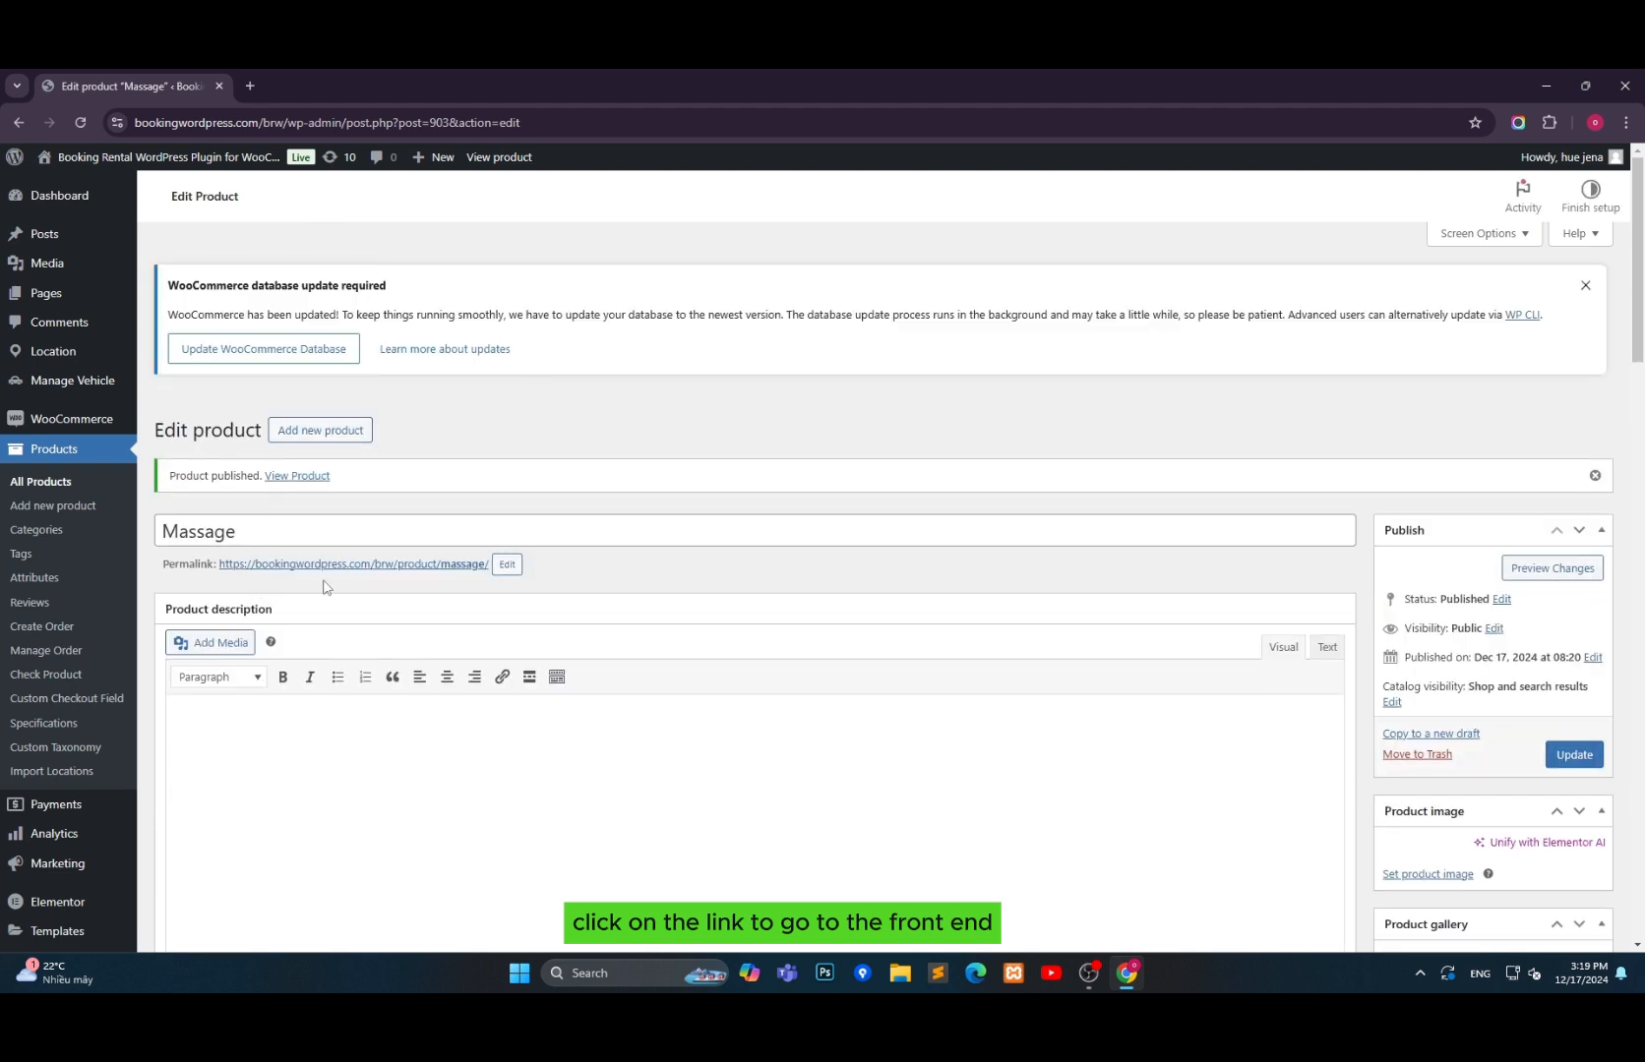
right_click(379, 564)
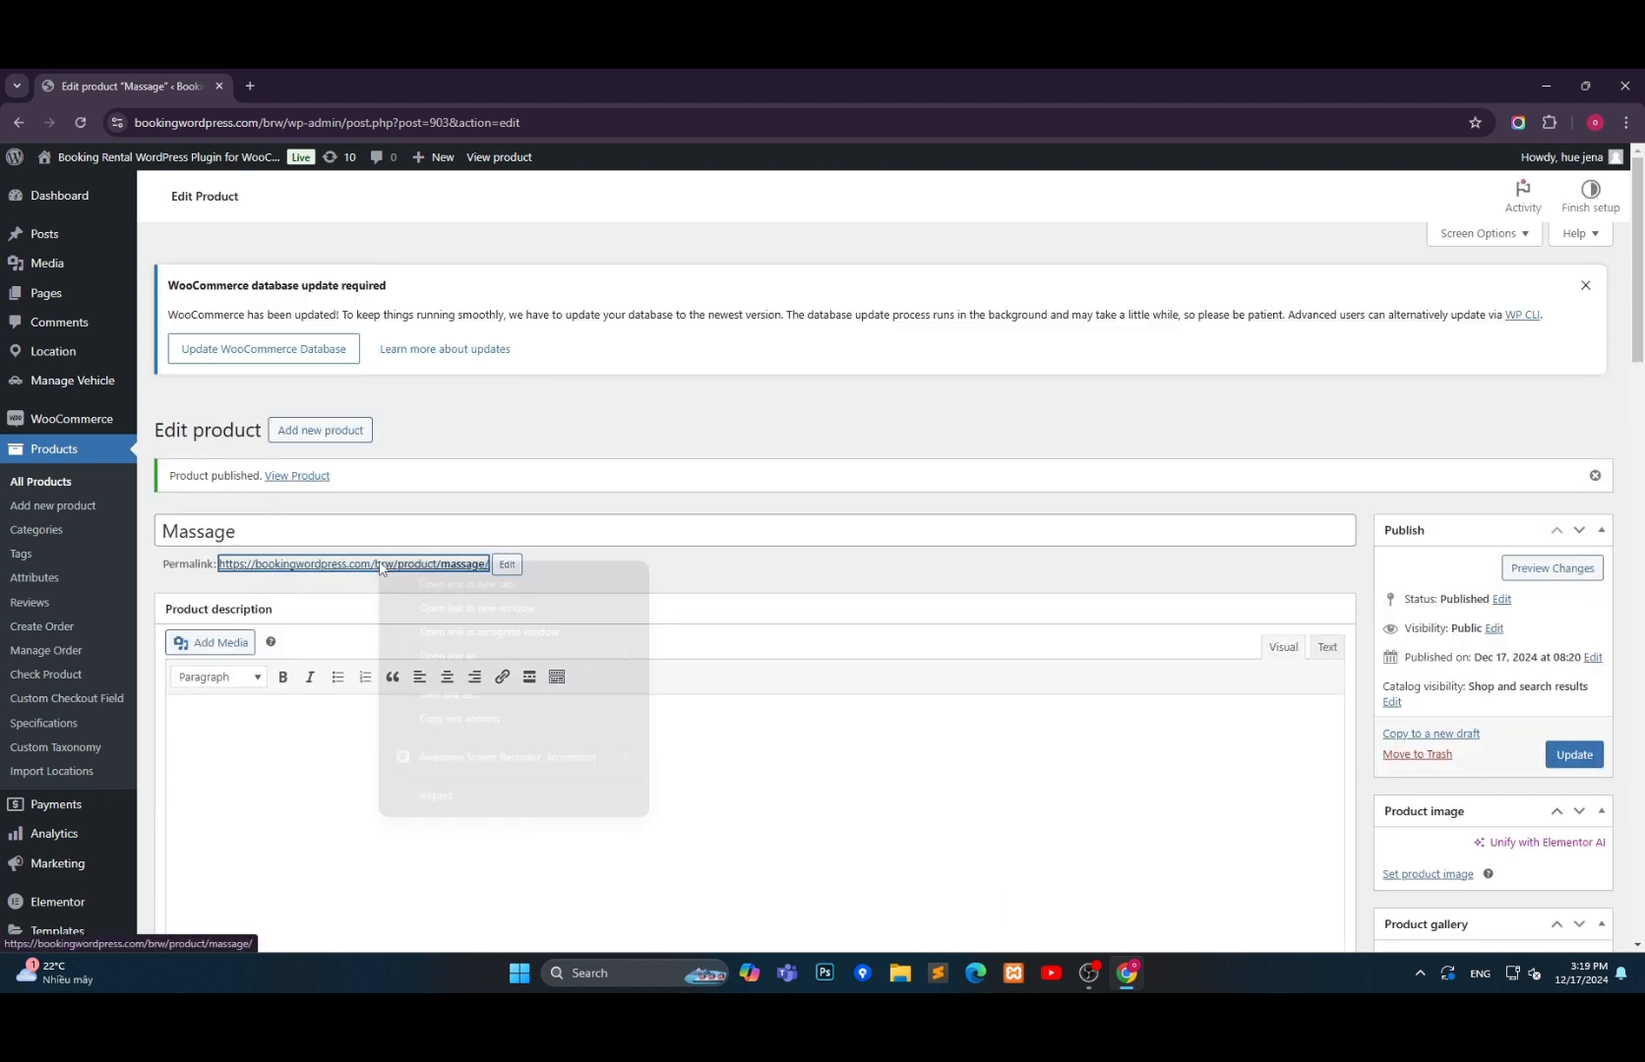
left_click(447, 584)
left_click(306, 83)
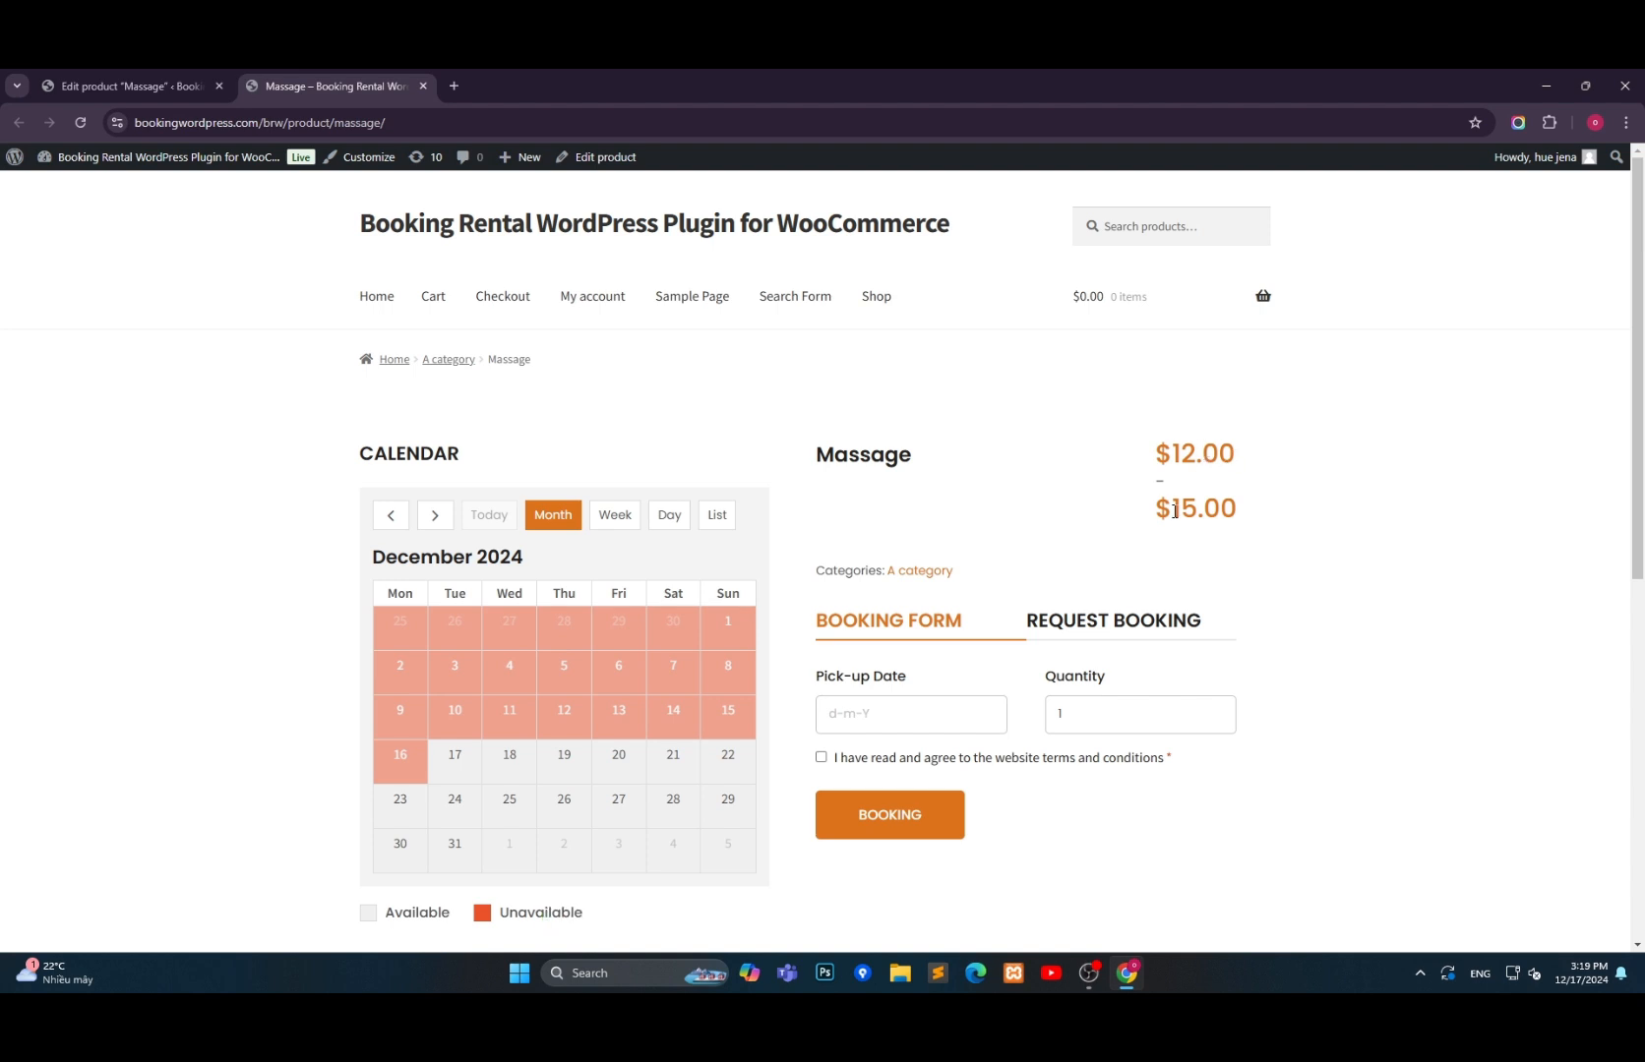
Book Massage for 23-12-2024 in the 8:30 AM - 9:30 AM slot with quantity 2, agreeing to the terms and conditions.
scroll(1210, 512, "down", 2)
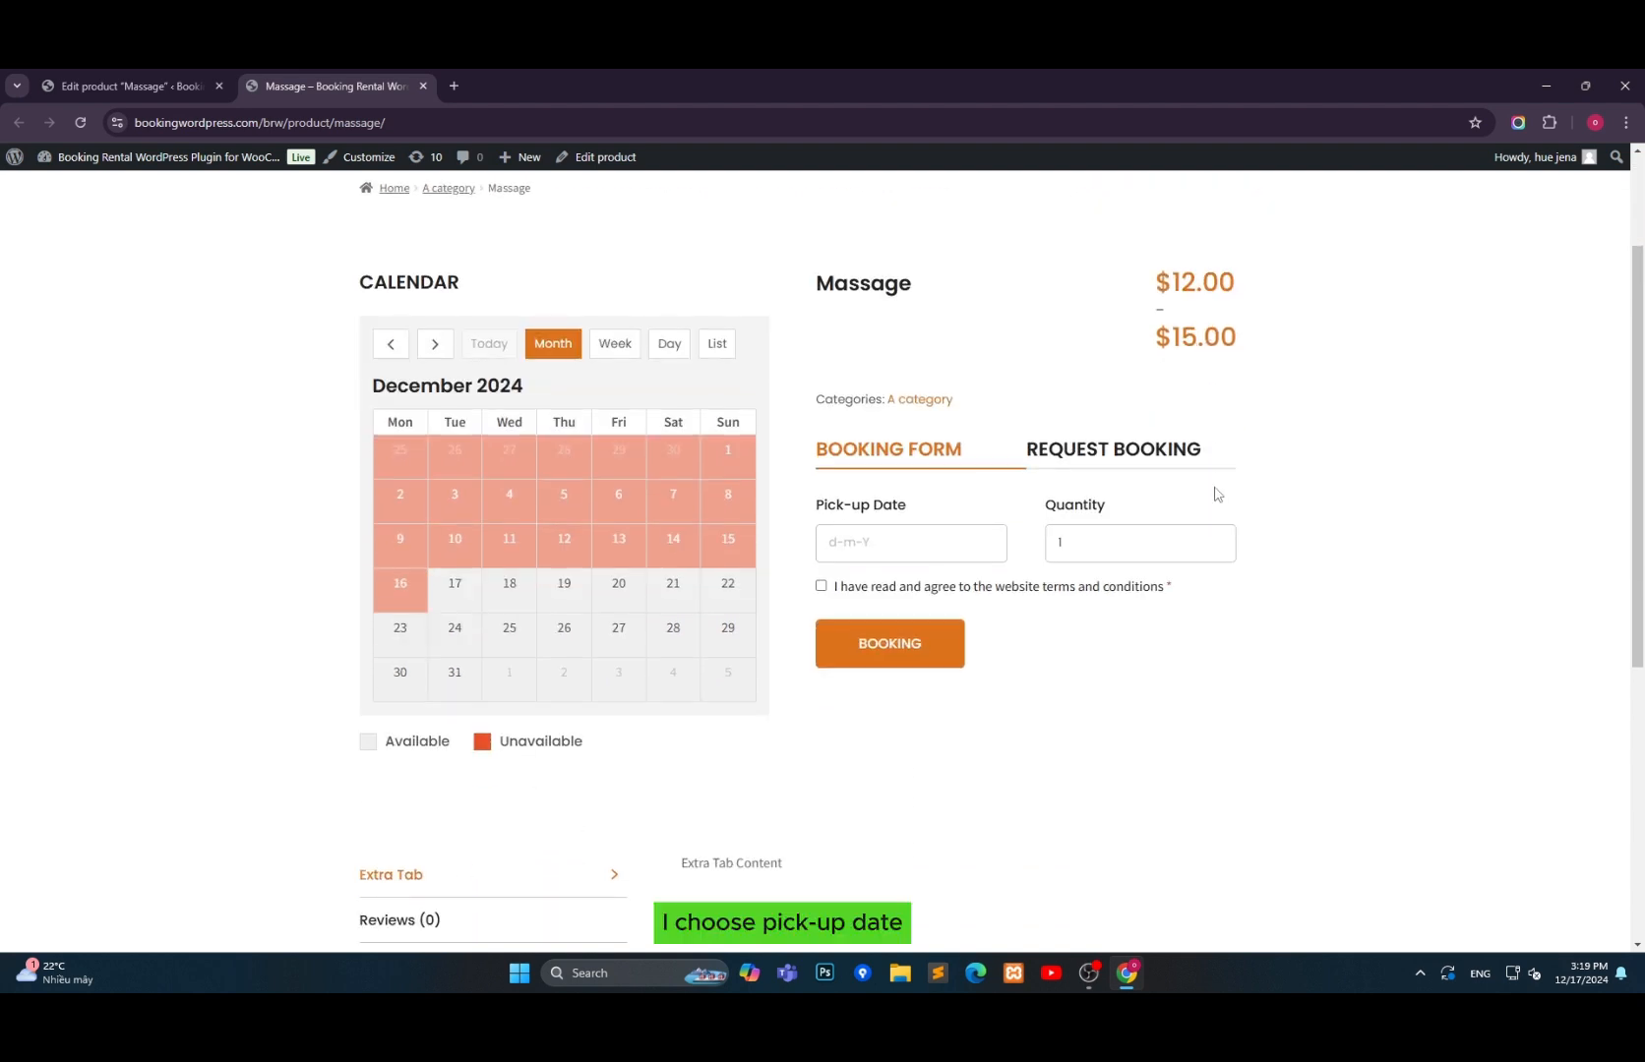
left_click(927, 548)
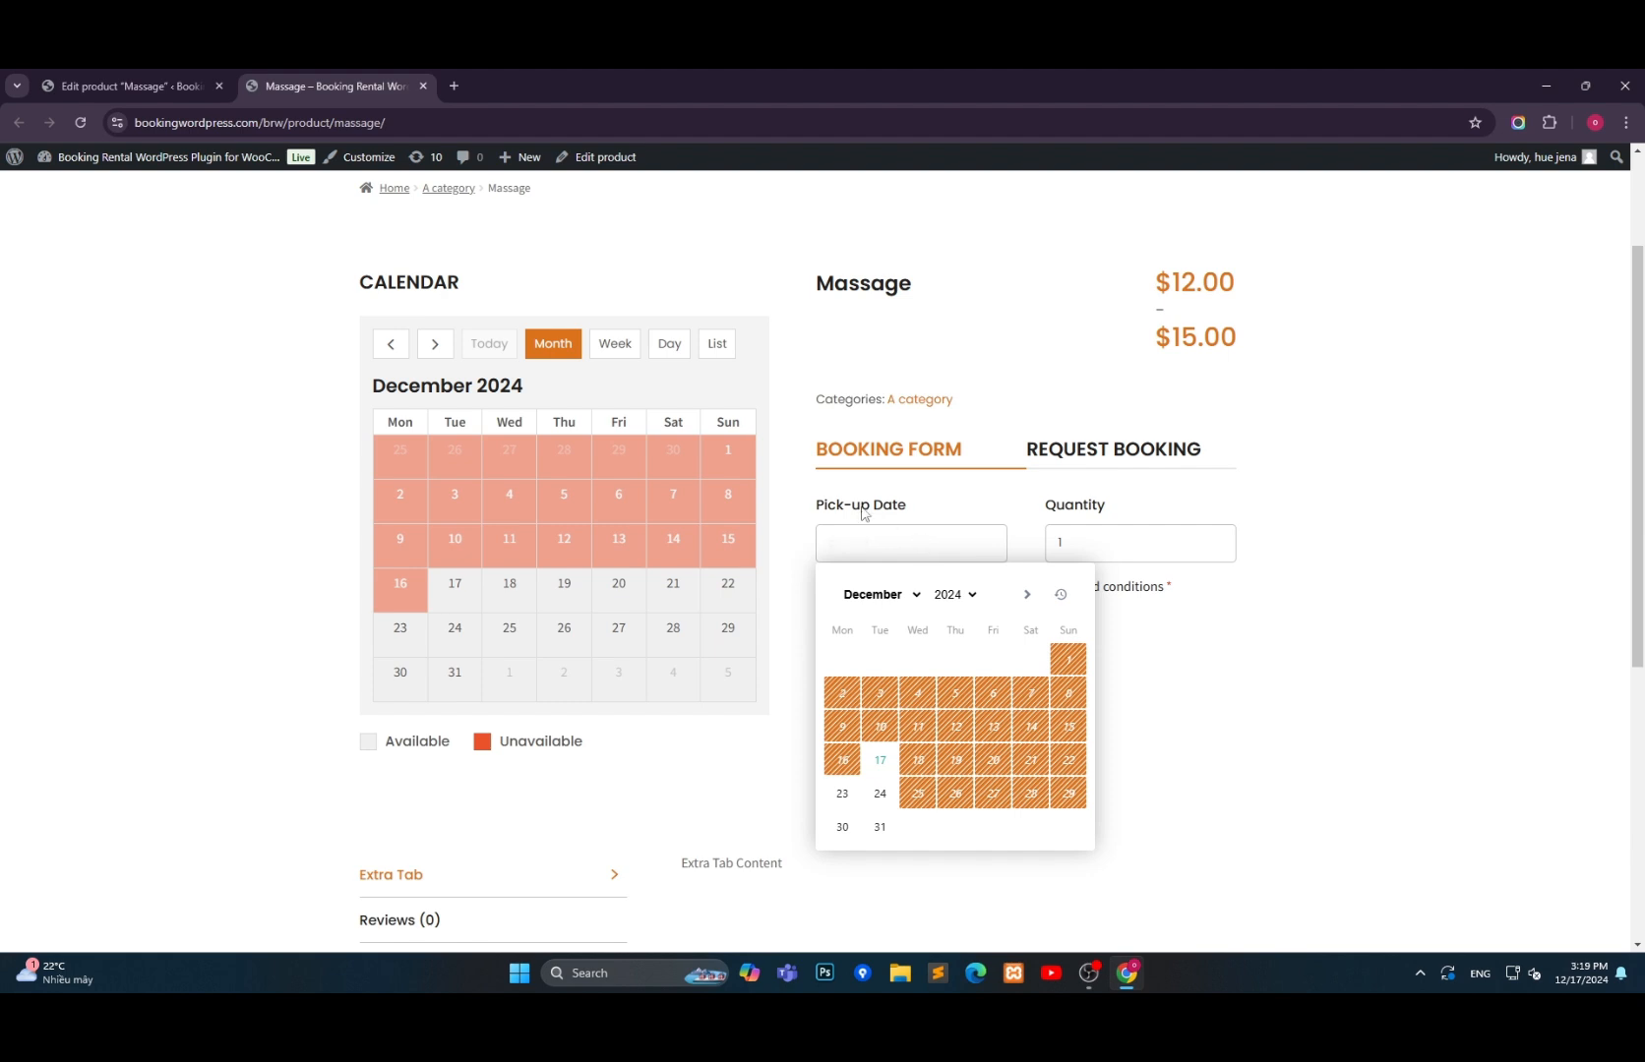
left_click(843, 793)
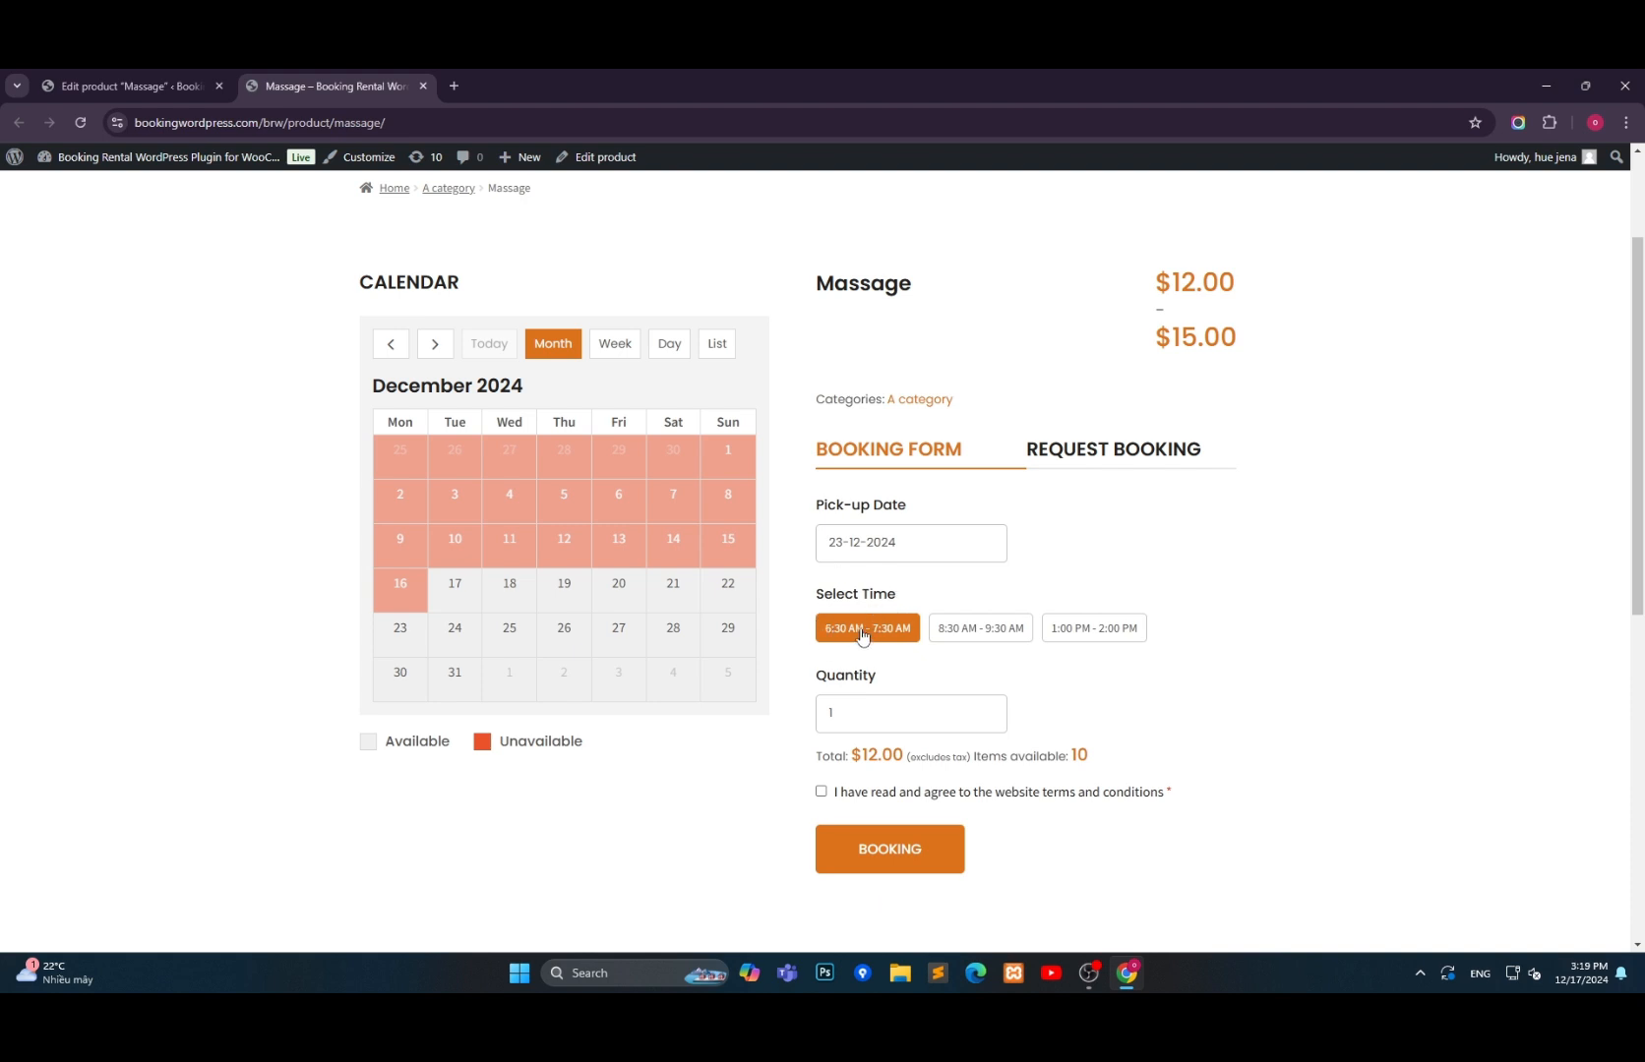
left_click(974, 633)
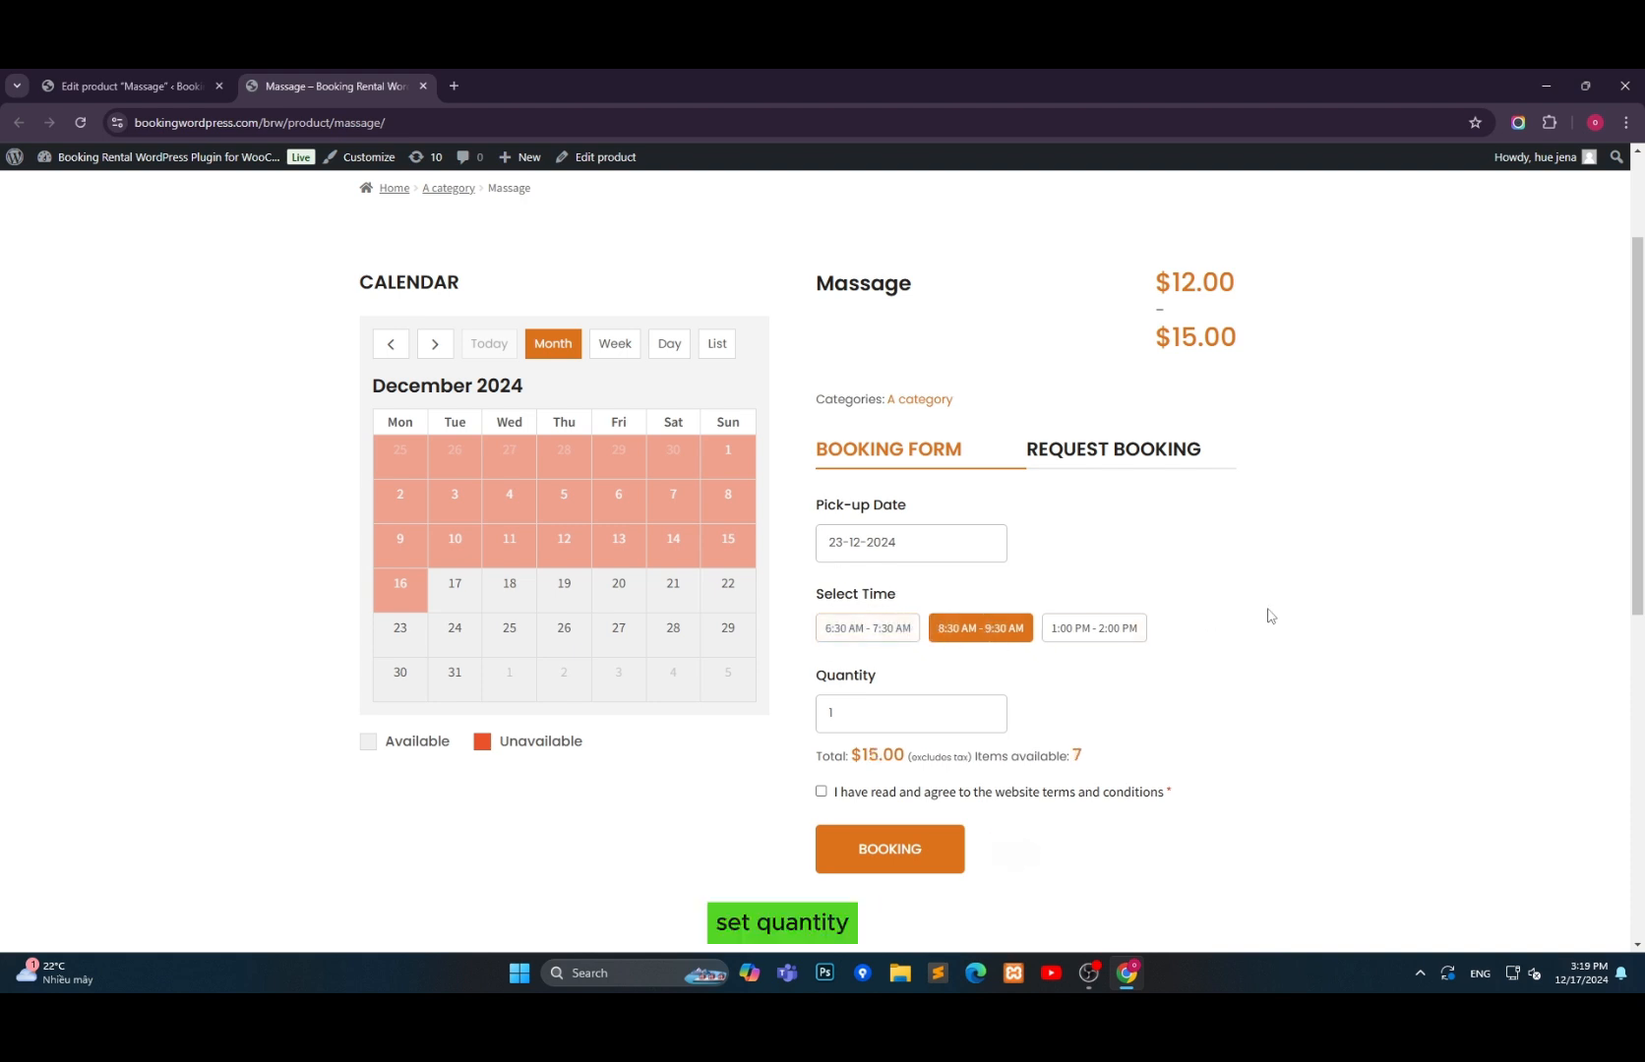
scroll(1269, 616, "down", 1)
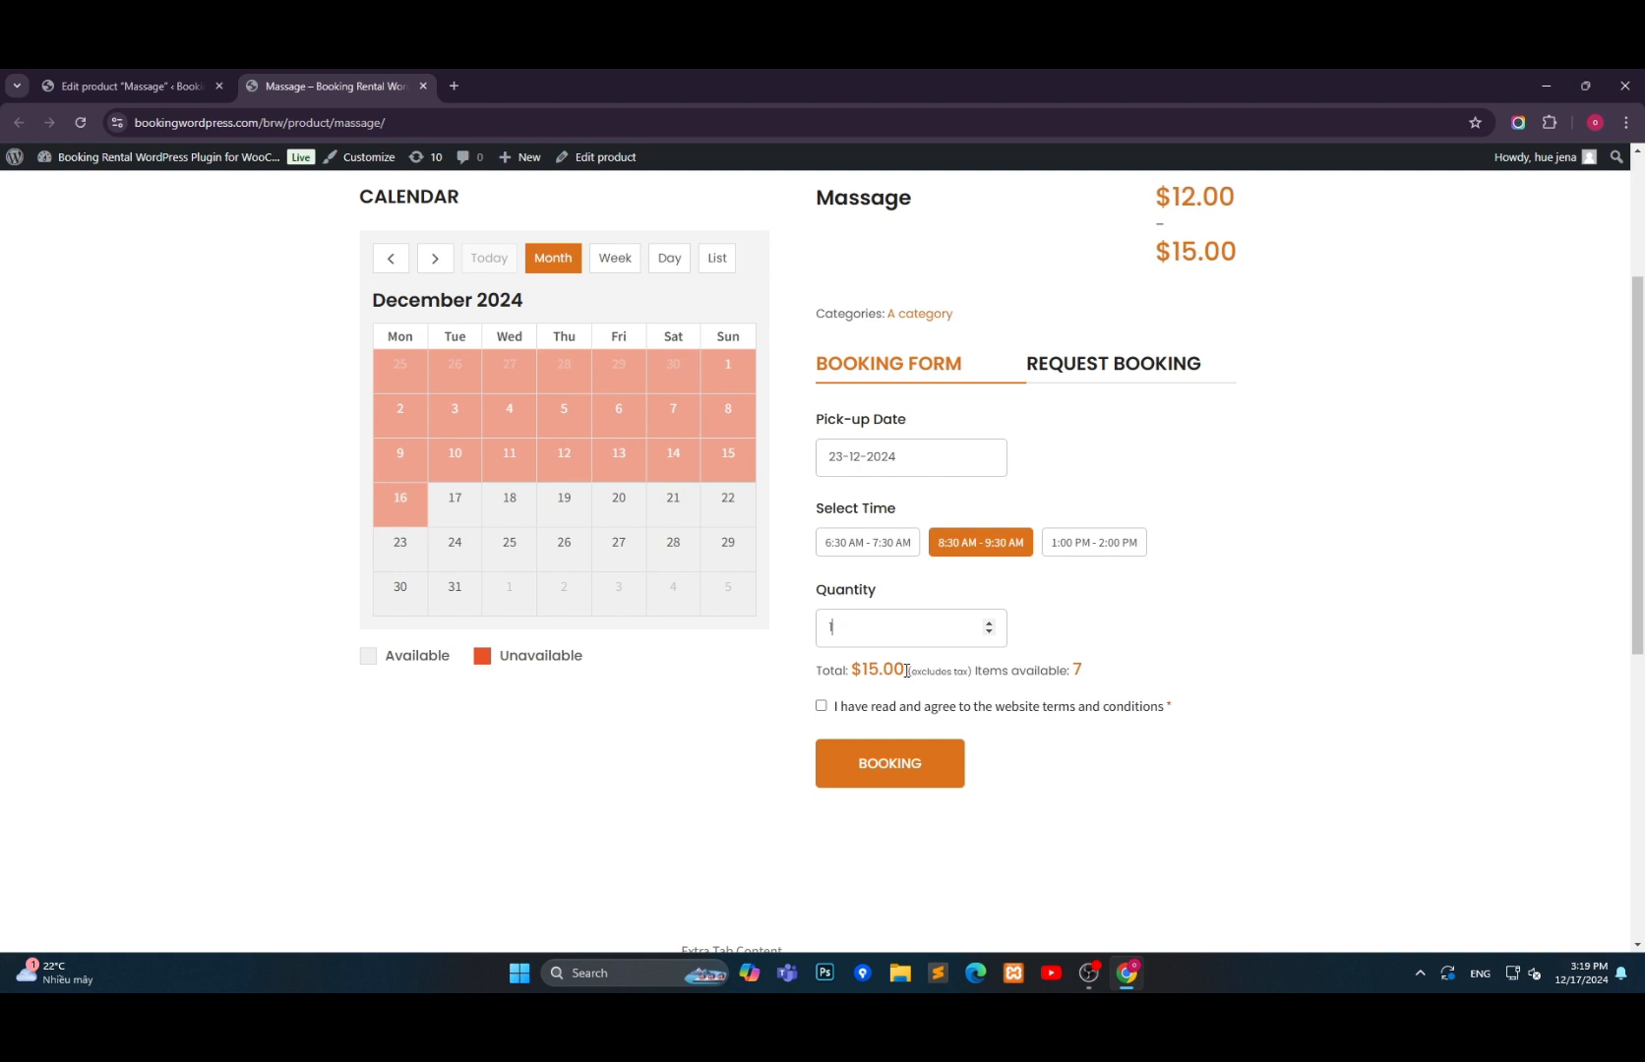
left_click(821, 706)
left_click(905, 776)
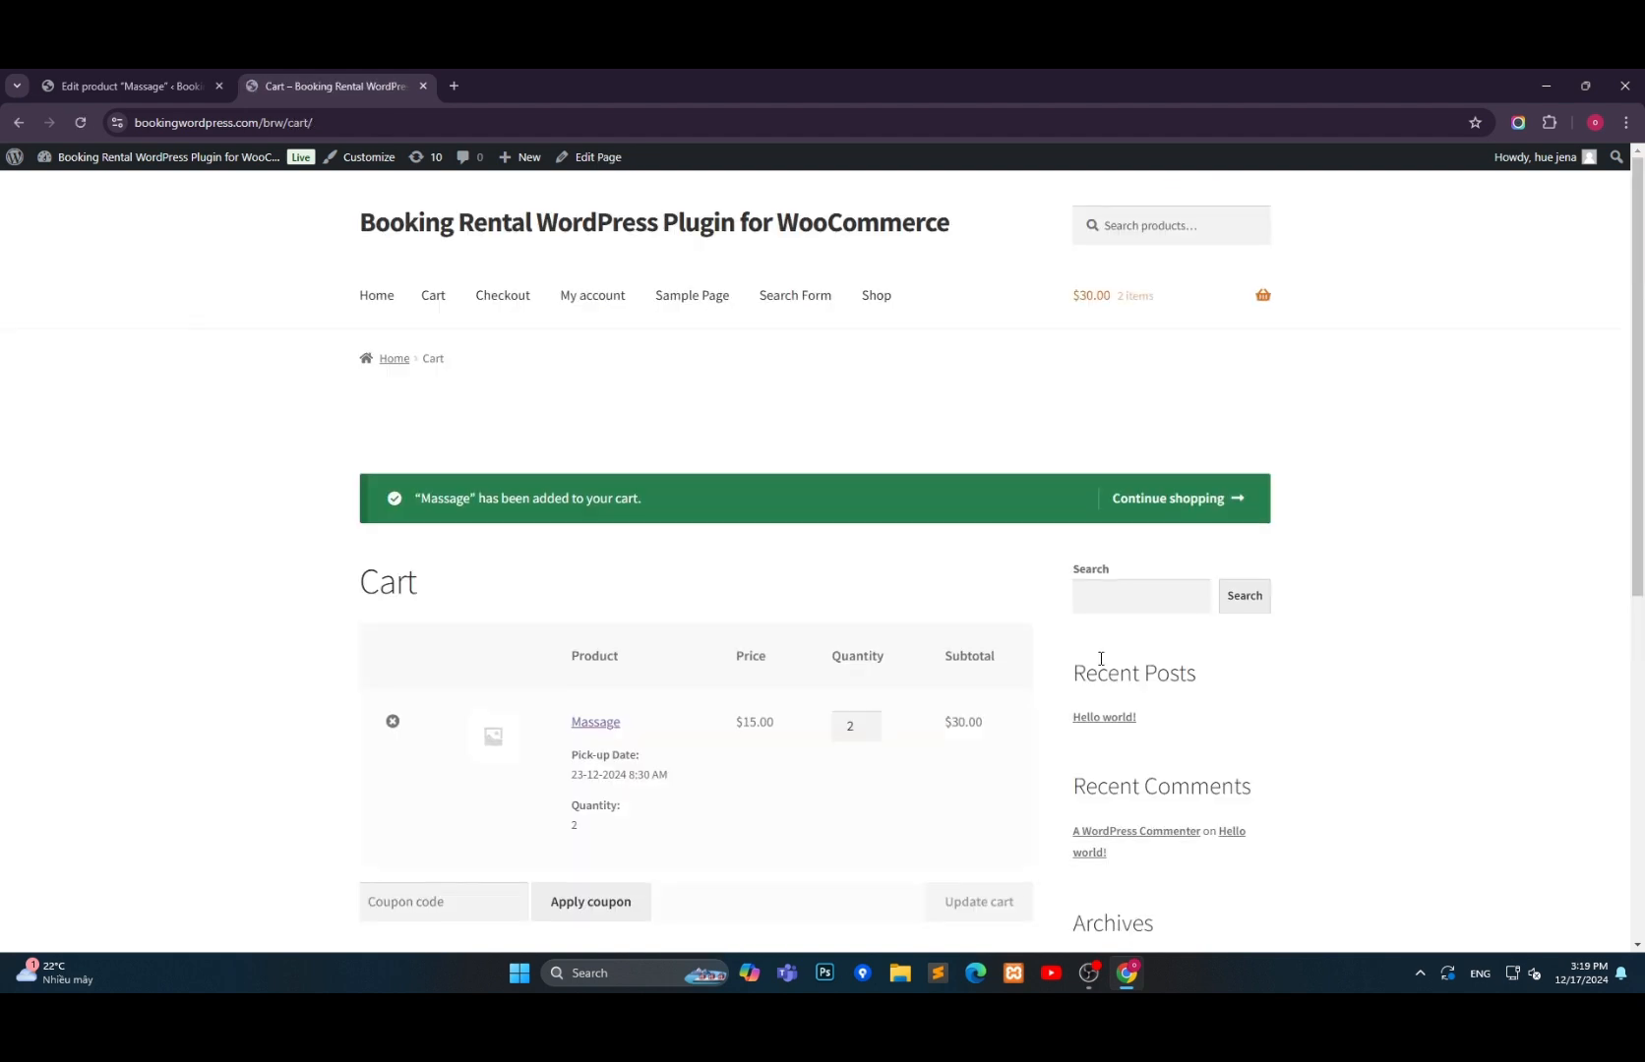
Proceed from the cart to checkout and place the order with cash on delivery, keeping the prefilled billing details.
scroll(893, 661, "down", 6)
left_click(820, 629)
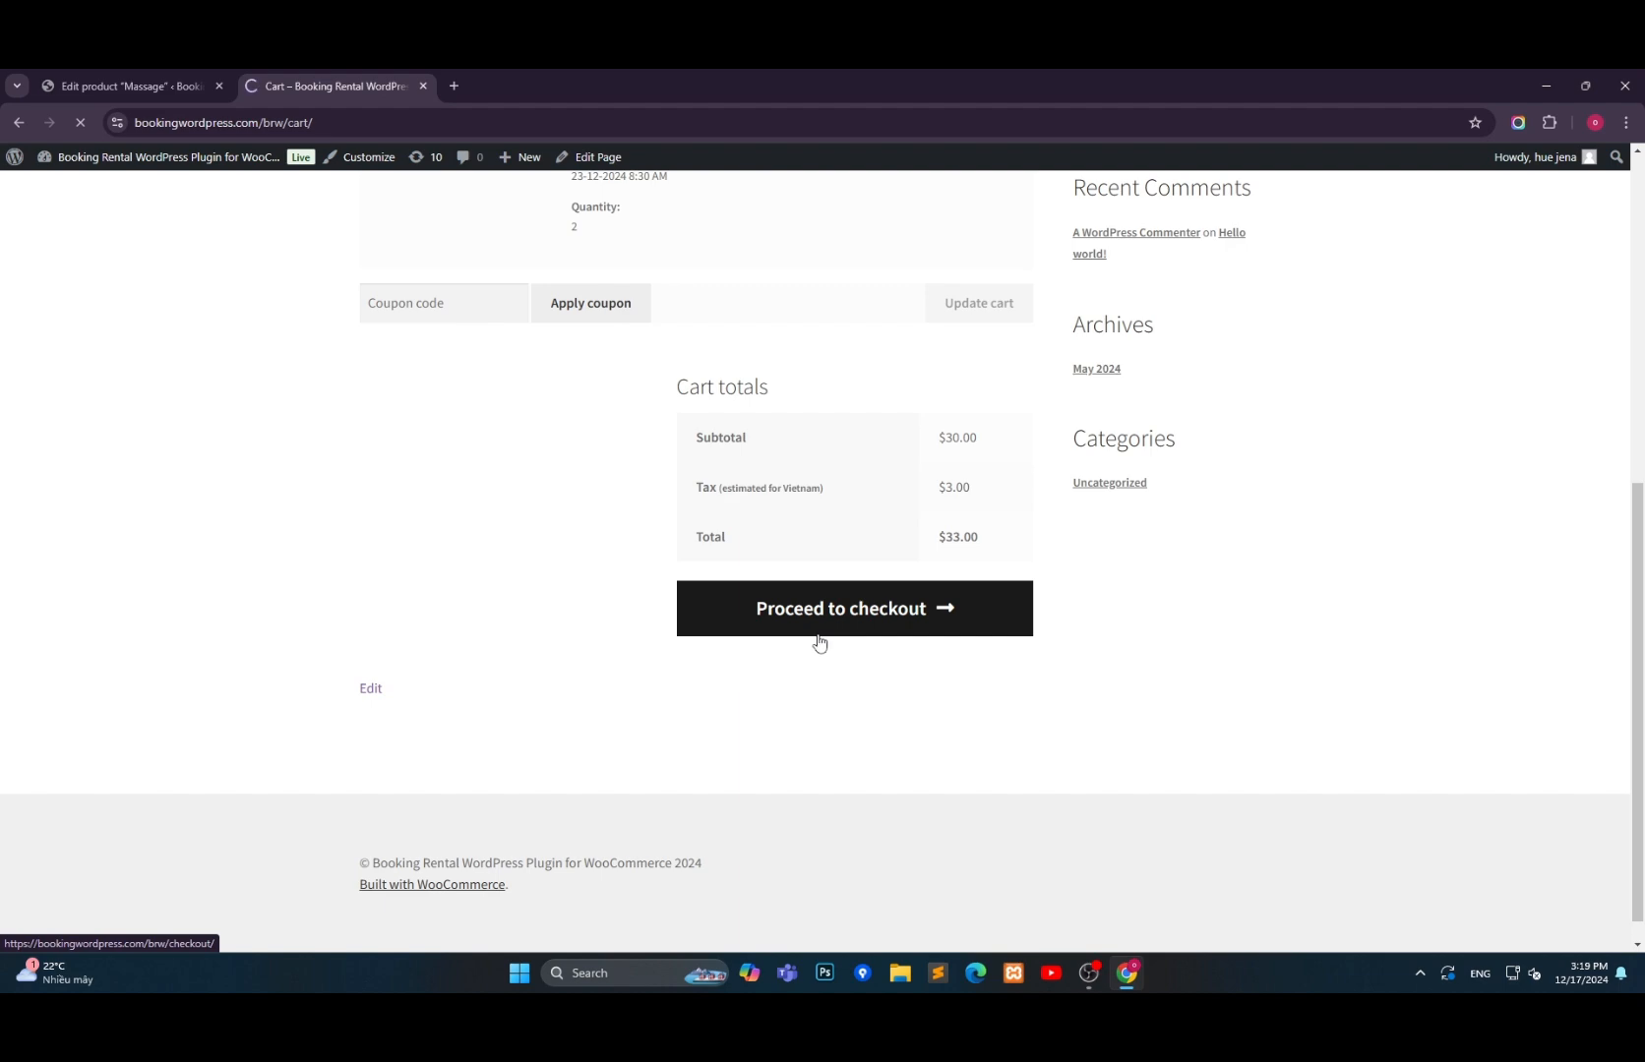
scroll(813, 645, "down", 9)
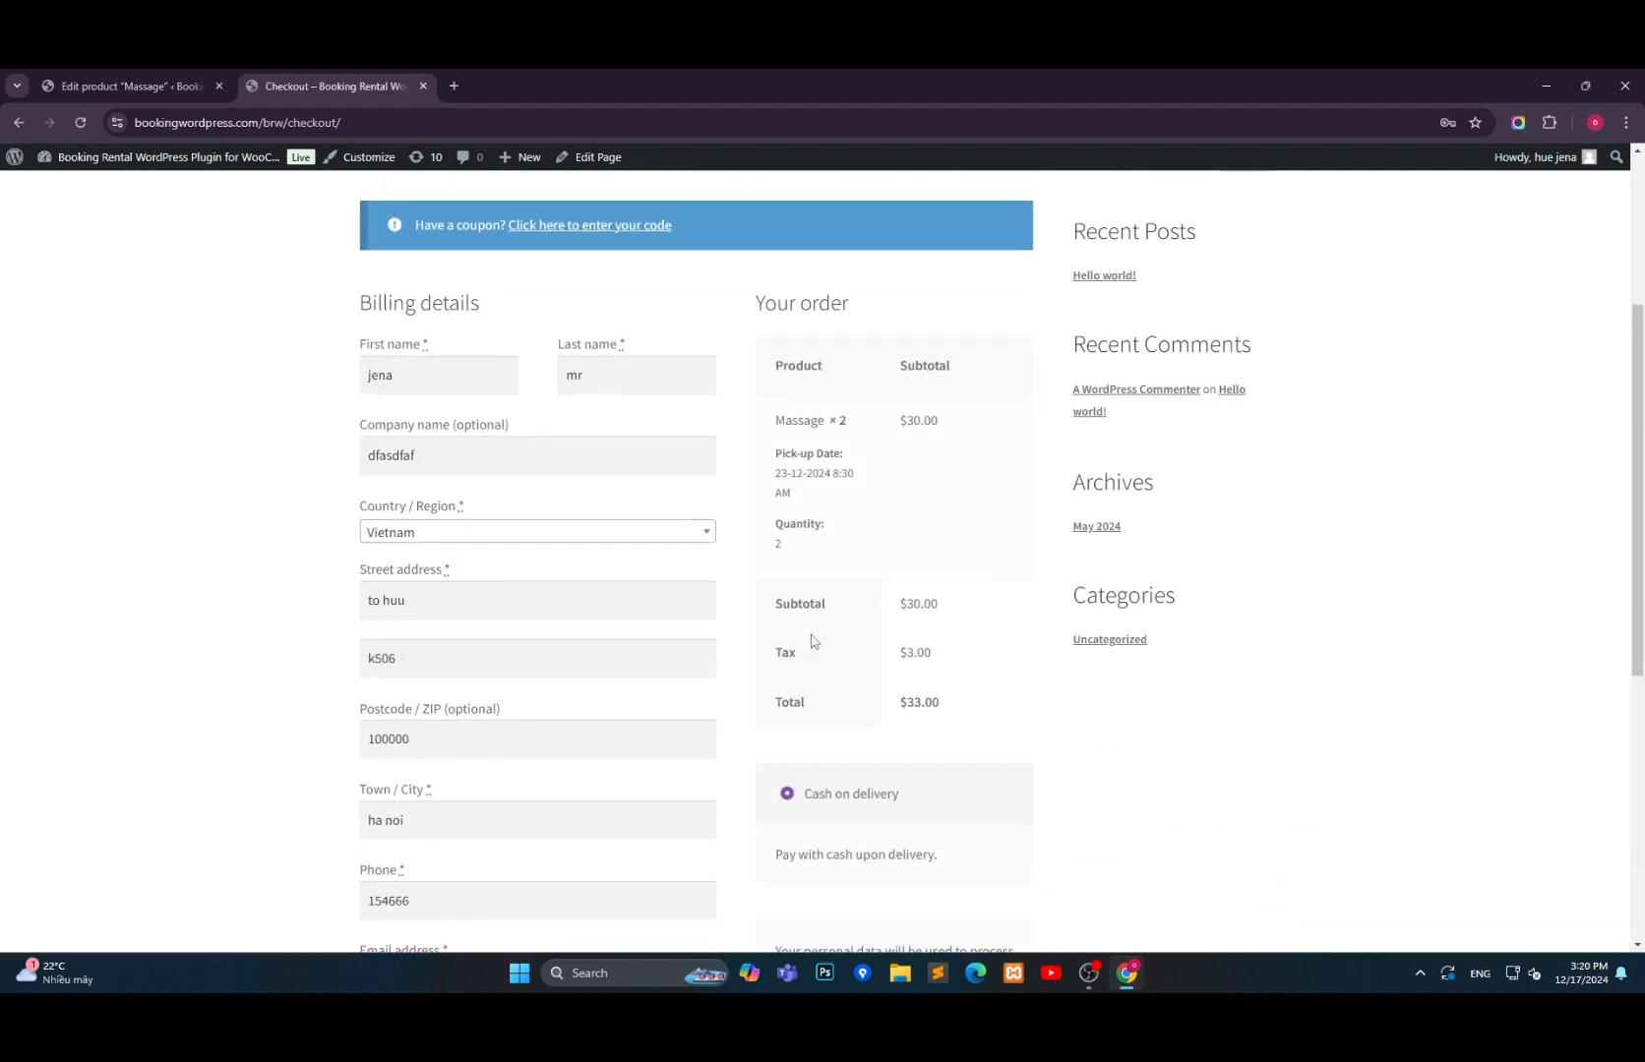
left_click(869, 567)
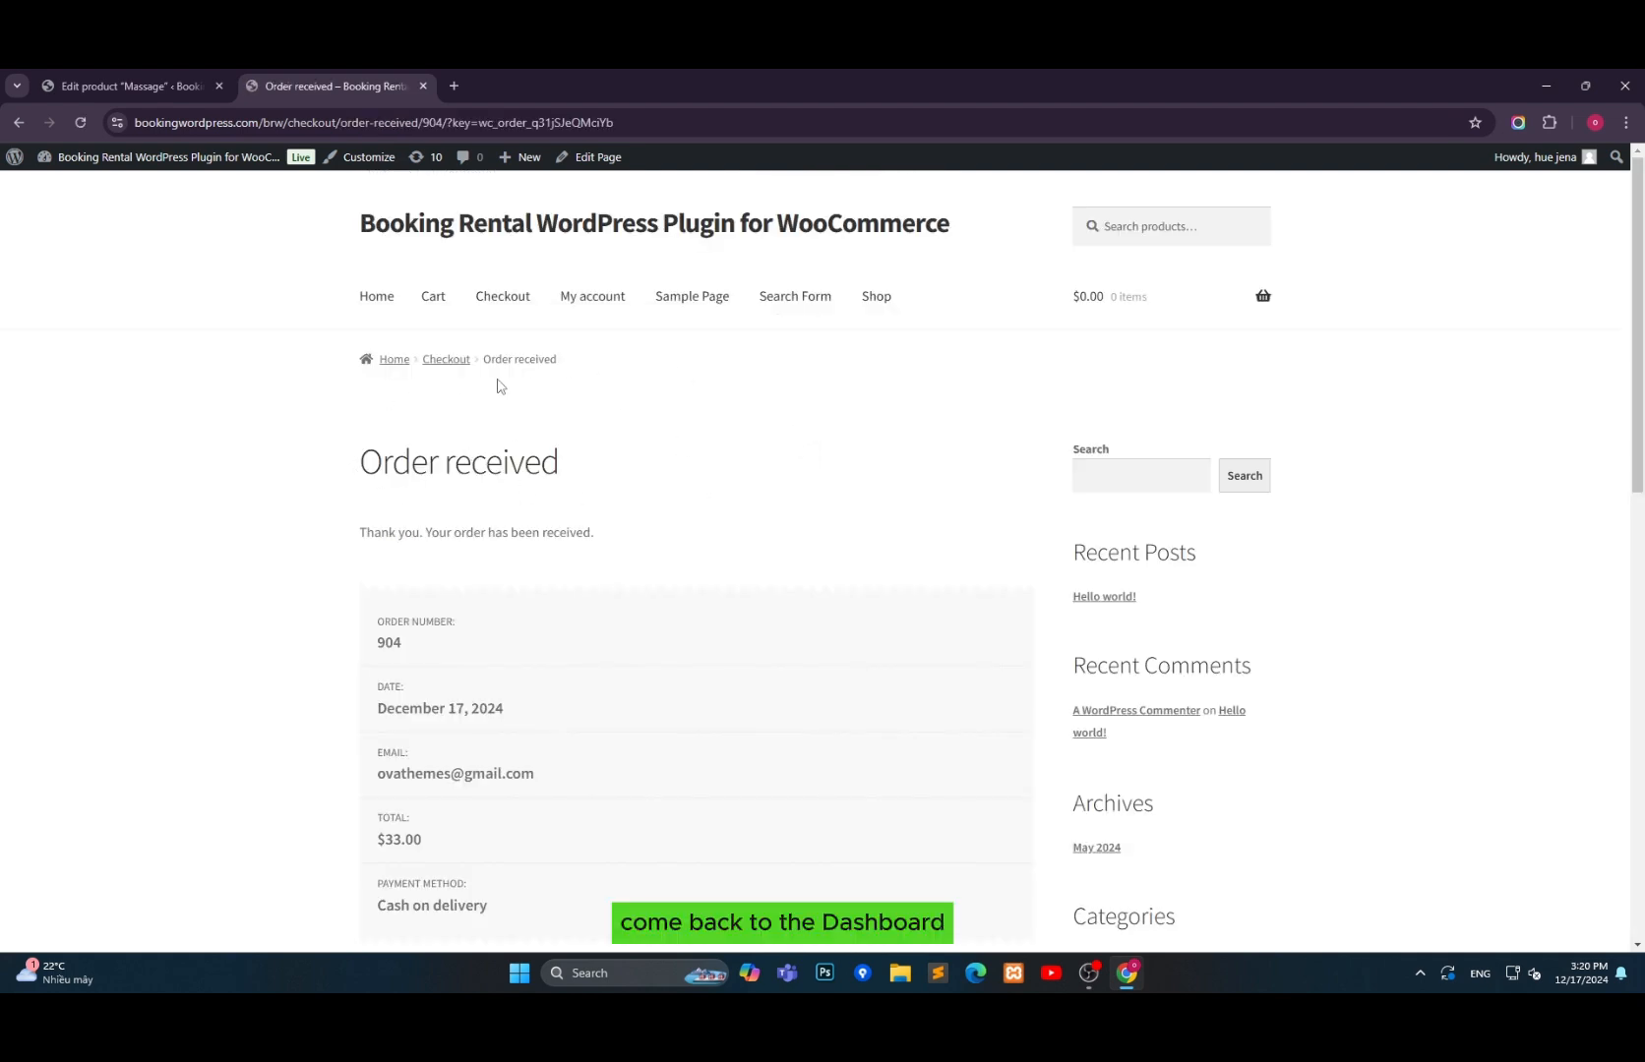
Close the order page, enable location use in the Massage product data, and check the location choices for the first Monday slot.
left_click(423, 85)
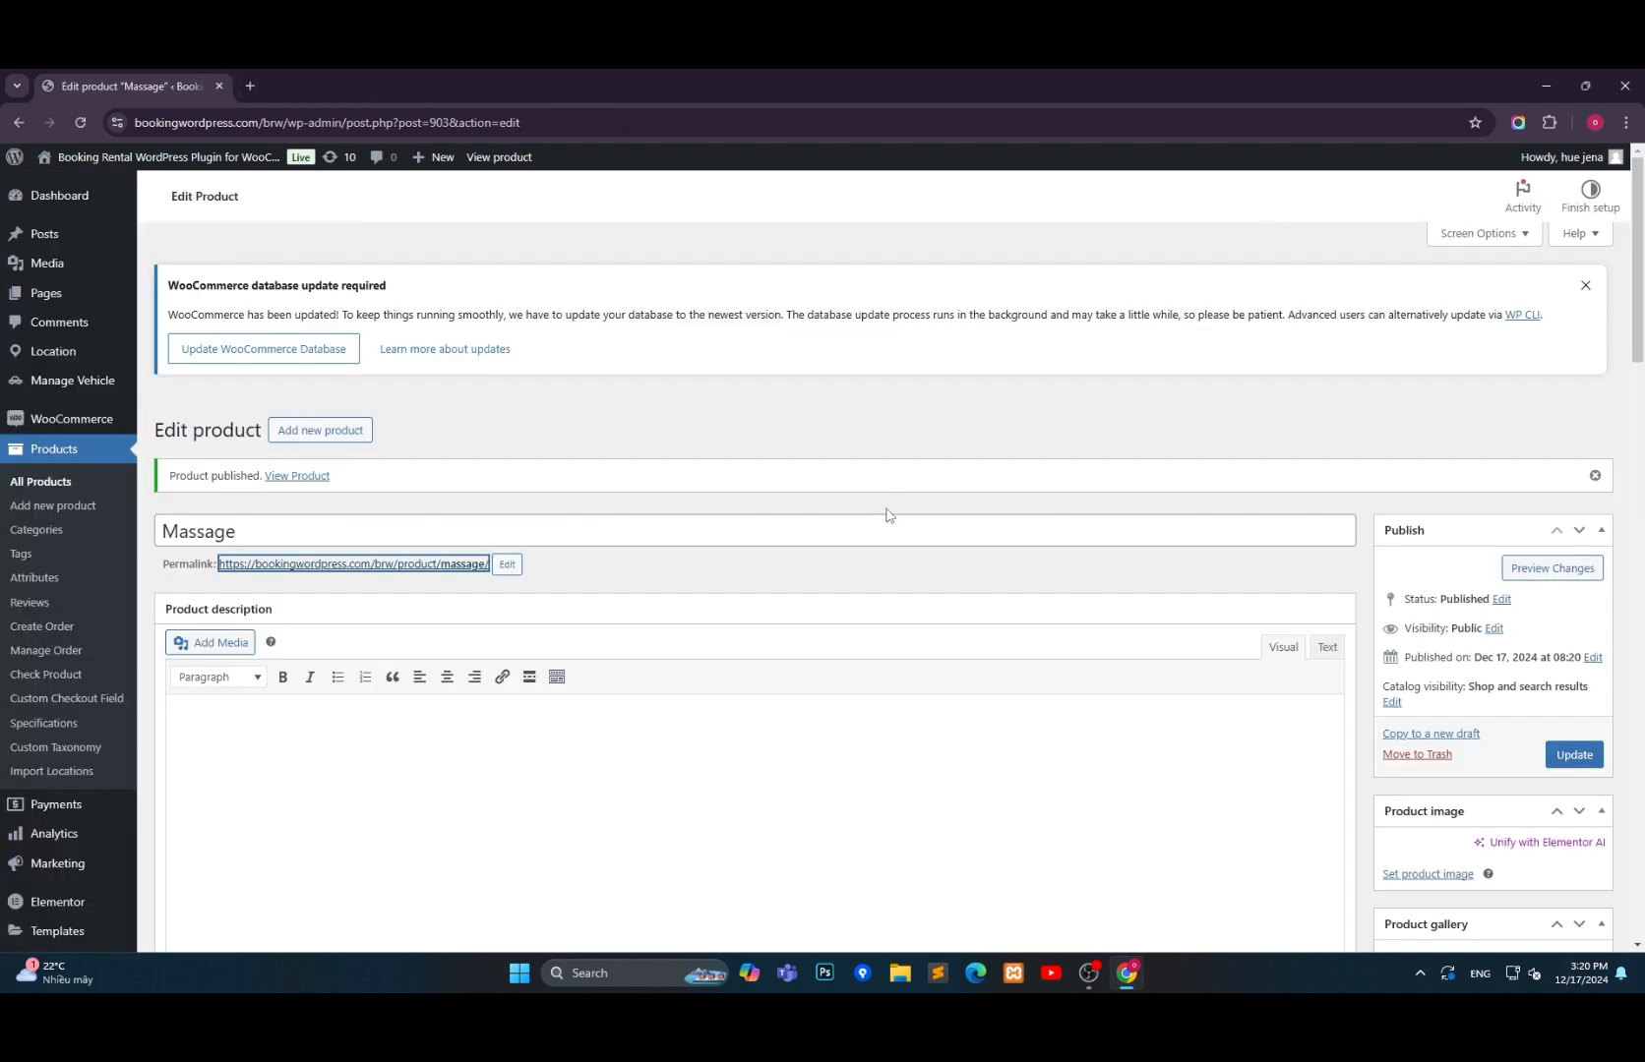
scroll(889, 516, "down", 2)
scroll(889, 515, "down", 10)
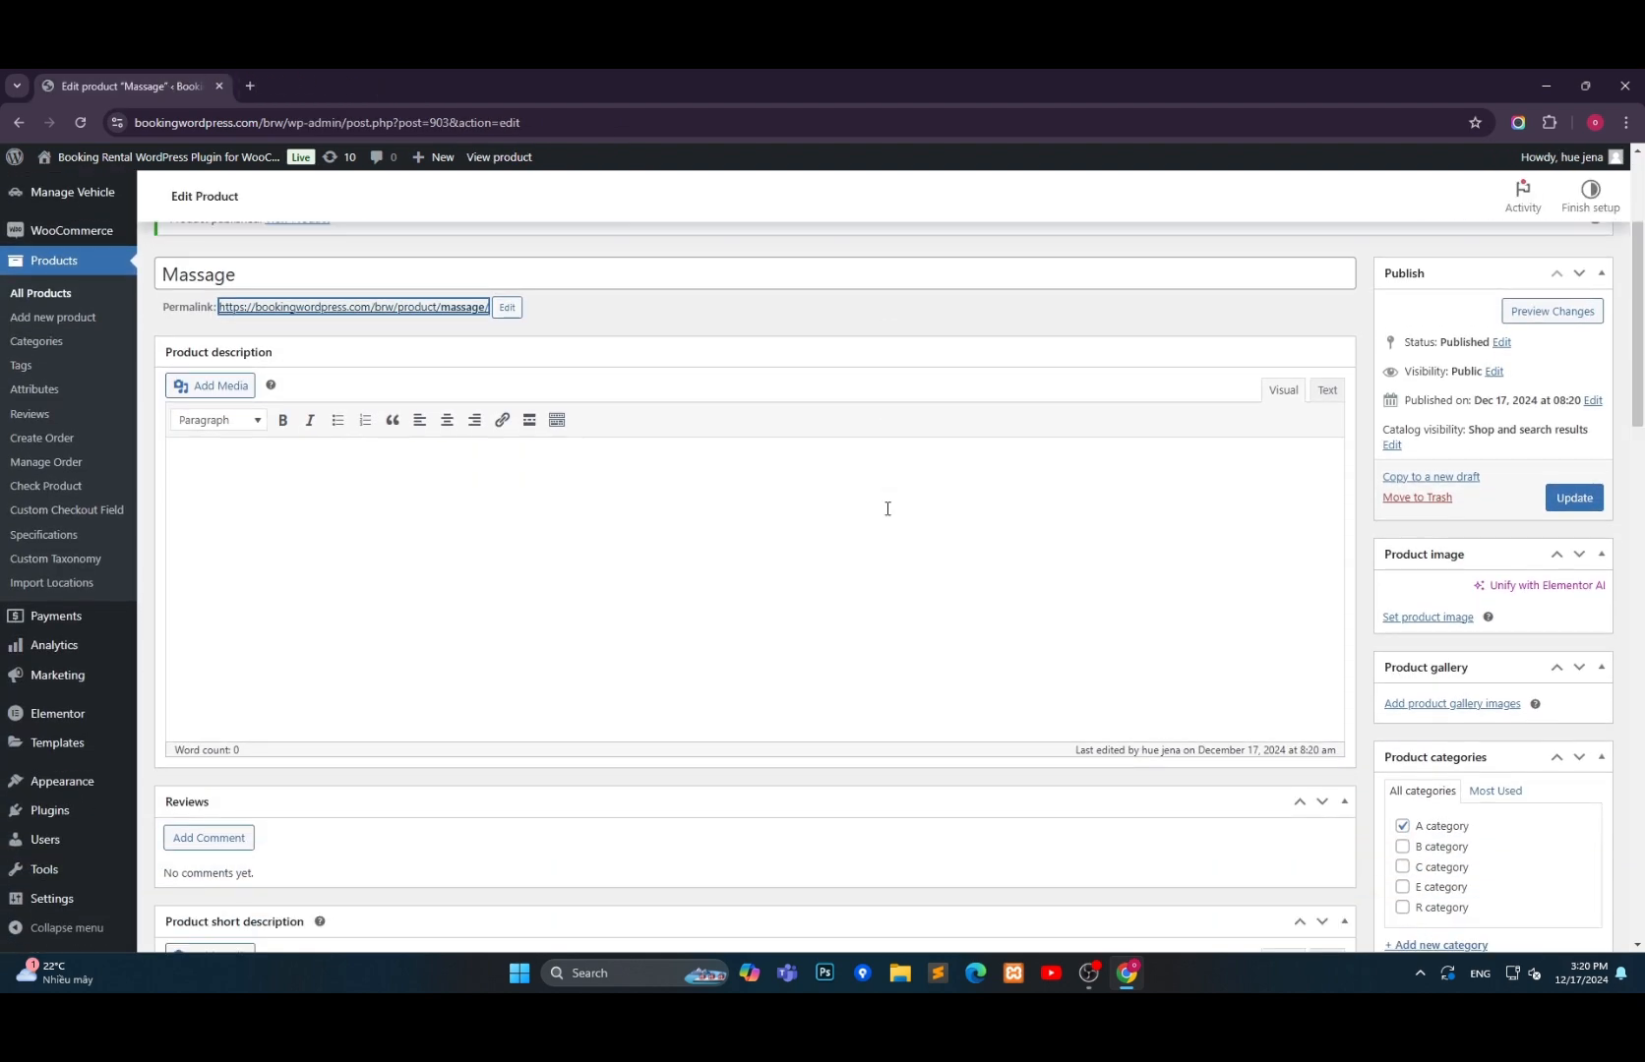
scroll(889, 513, "down", 2)
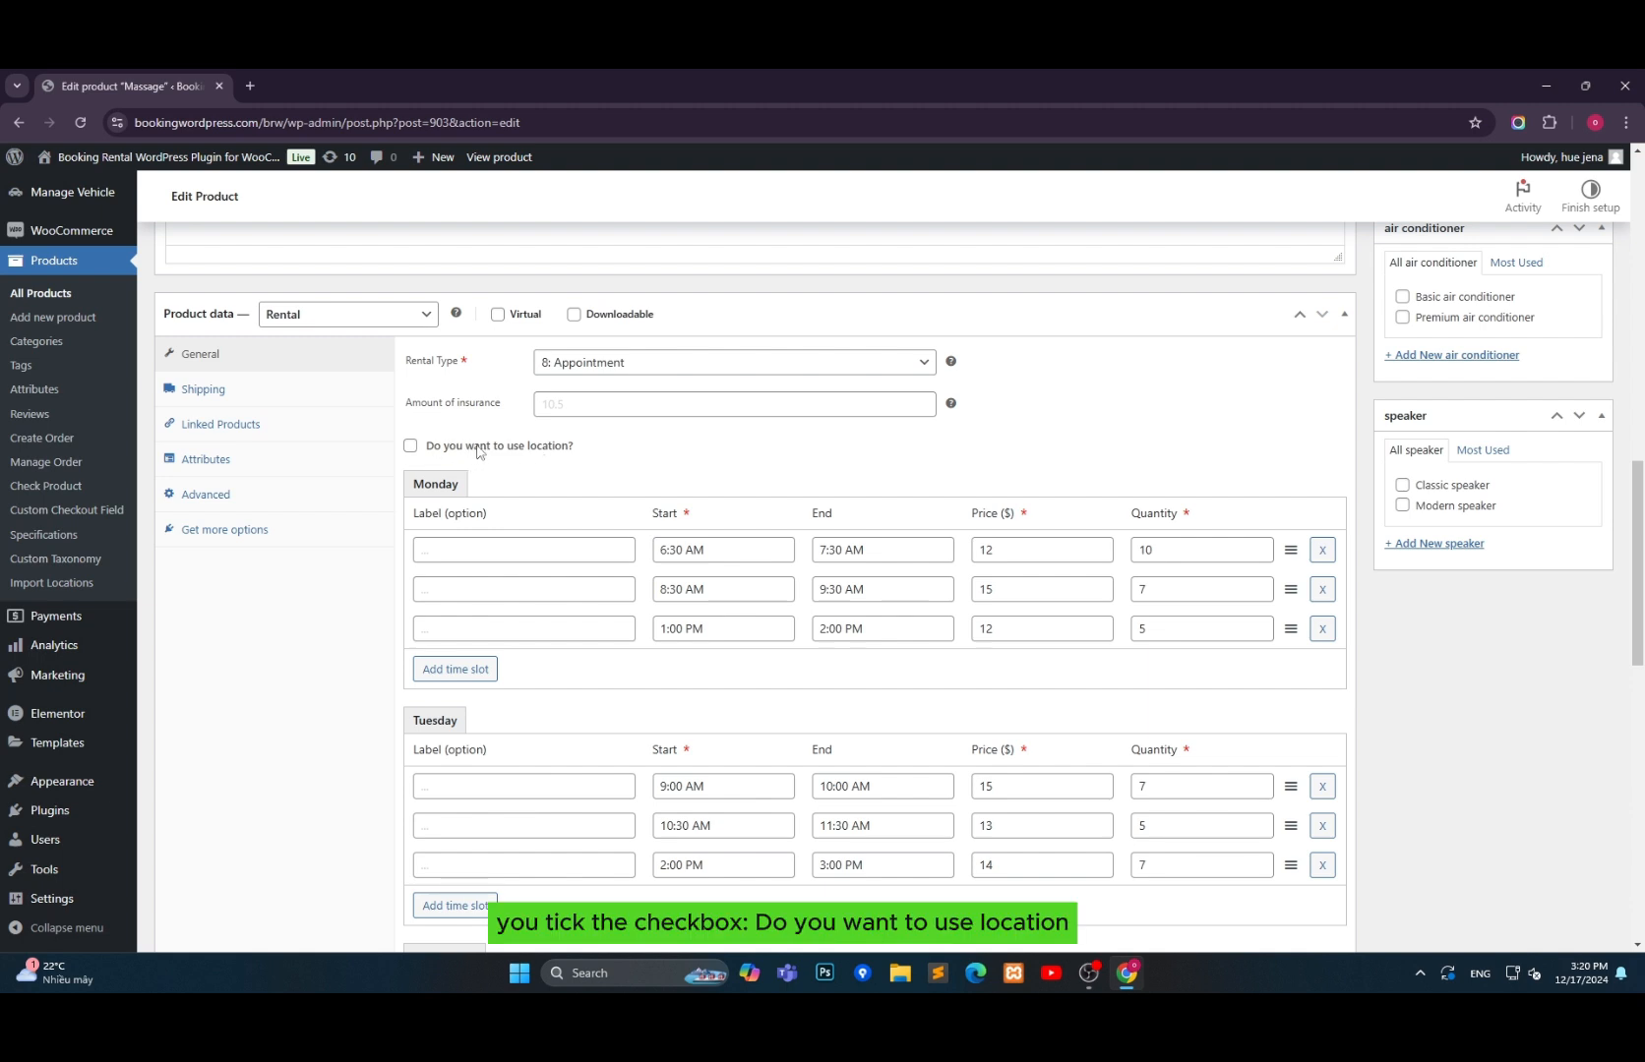
left_click(410, 446)
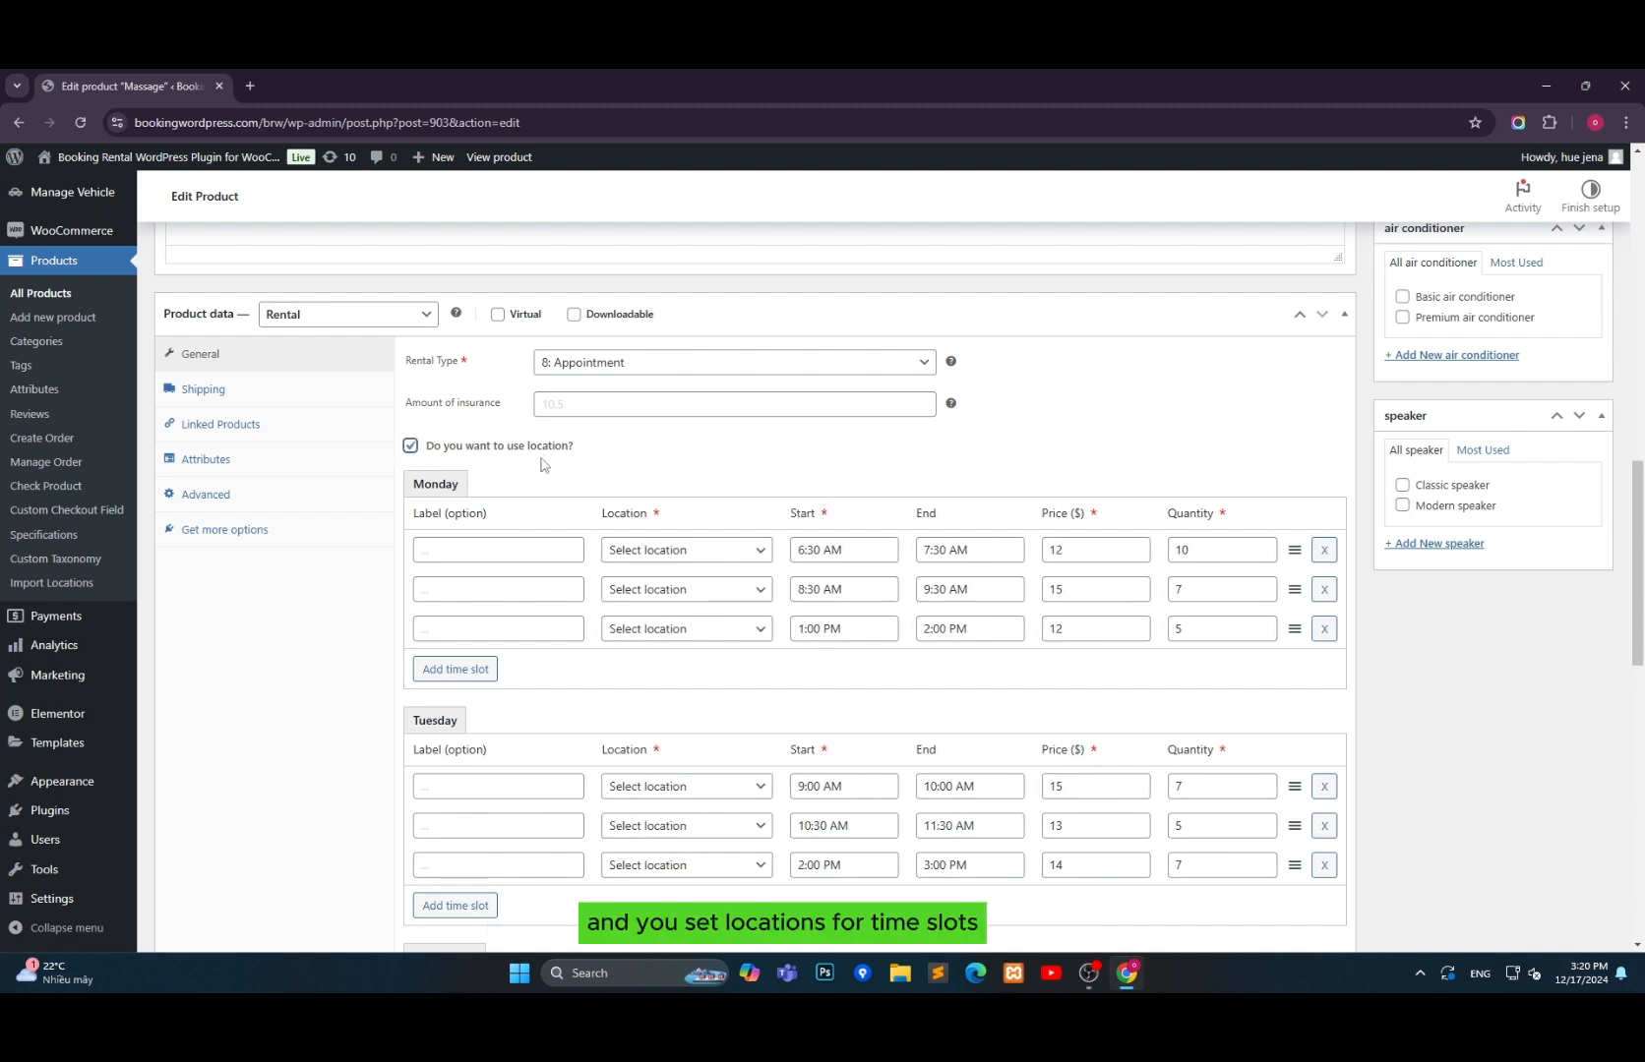
left_click(710, 548)
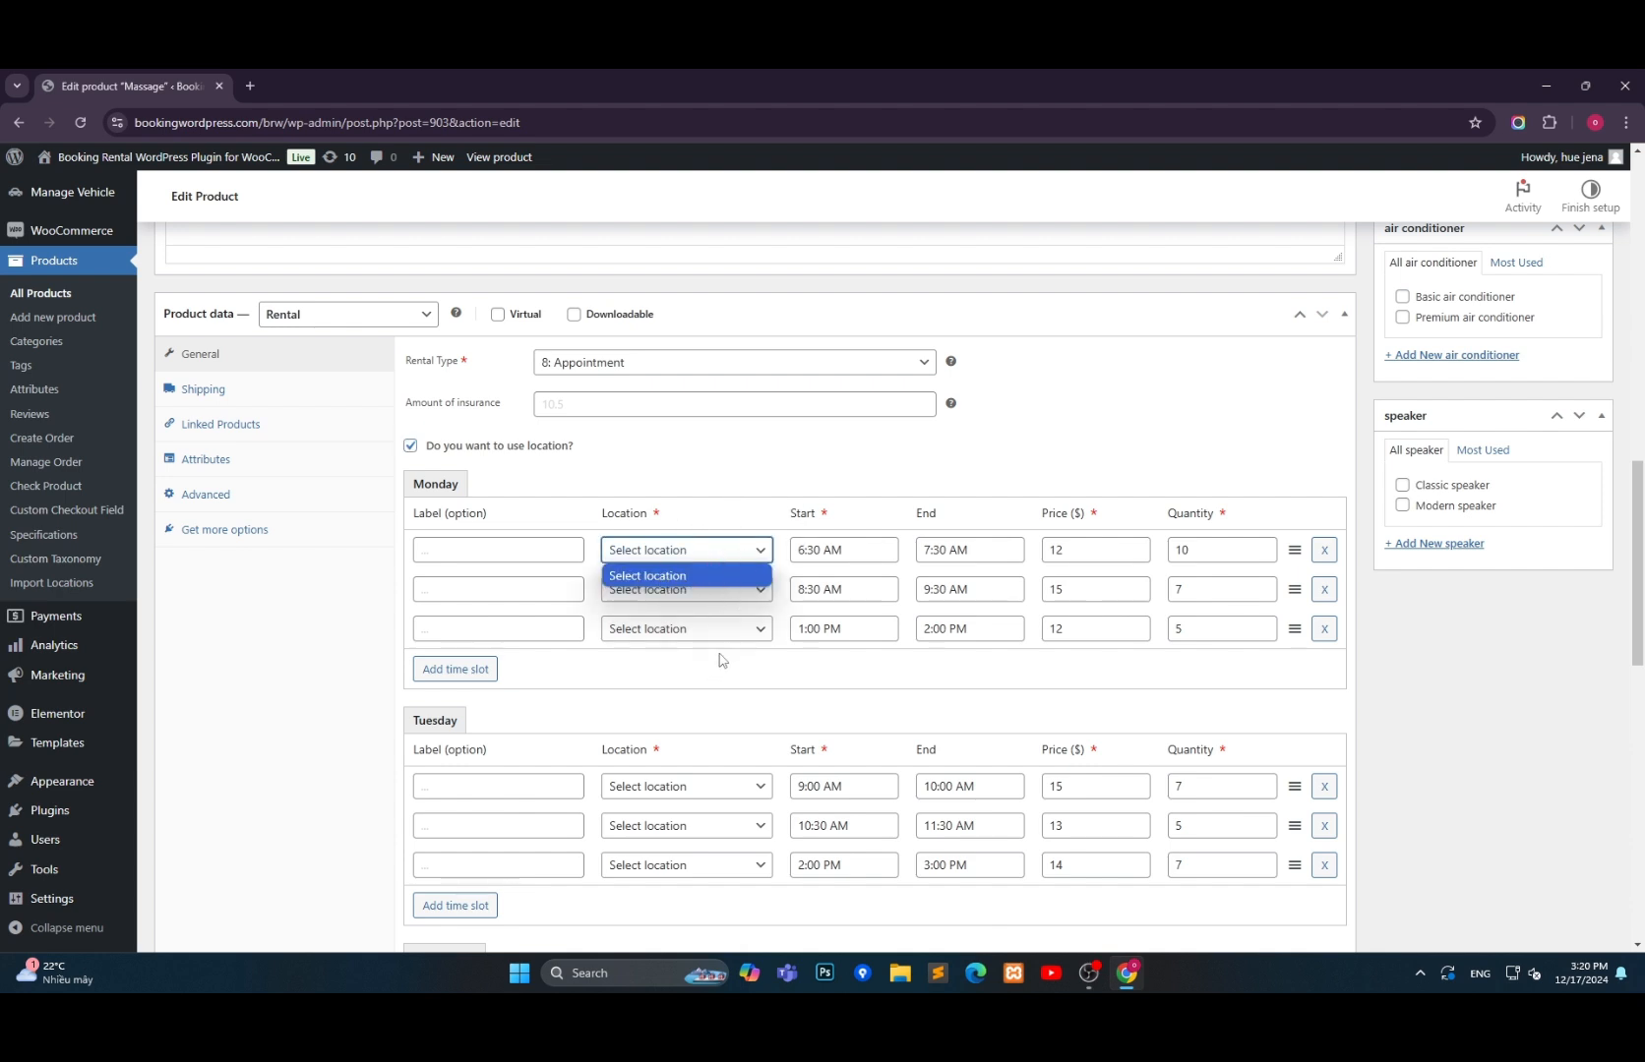
left_click(686, 516)
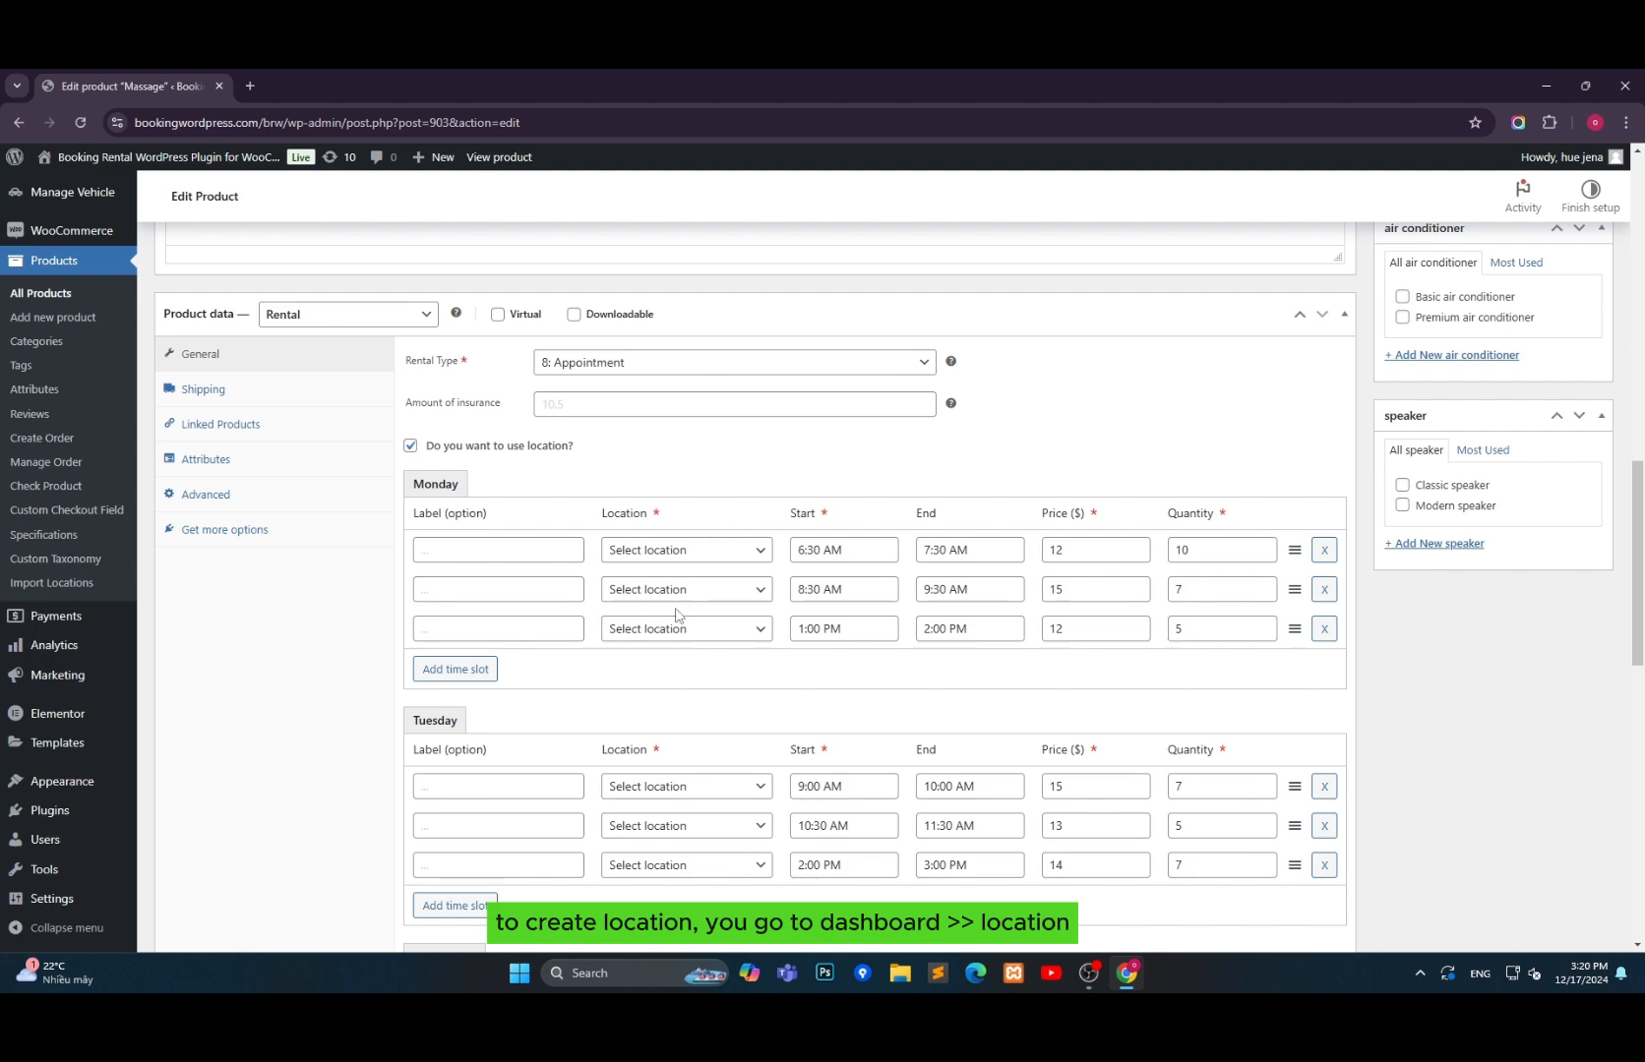
Open the new location form in a separate browser tab and publish a location titled "133 Ohio".
scroll(29, 487, "up", 5)
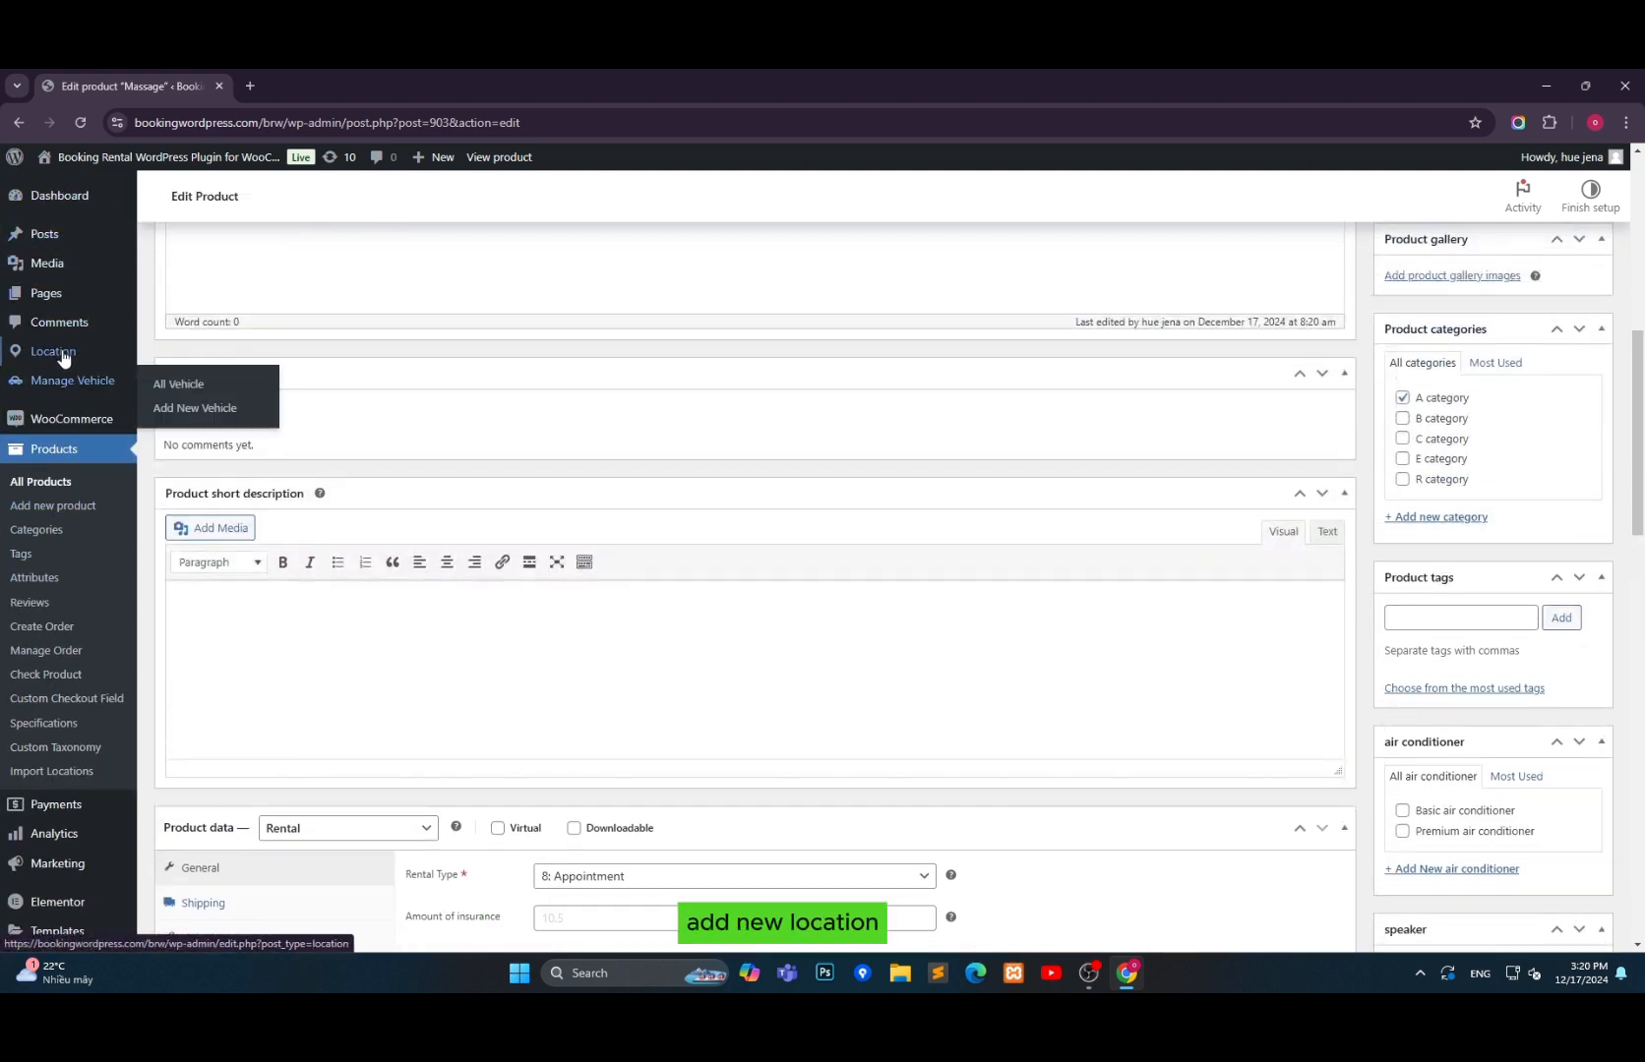
mouse_move(61, 354)
right_click(192, 380)
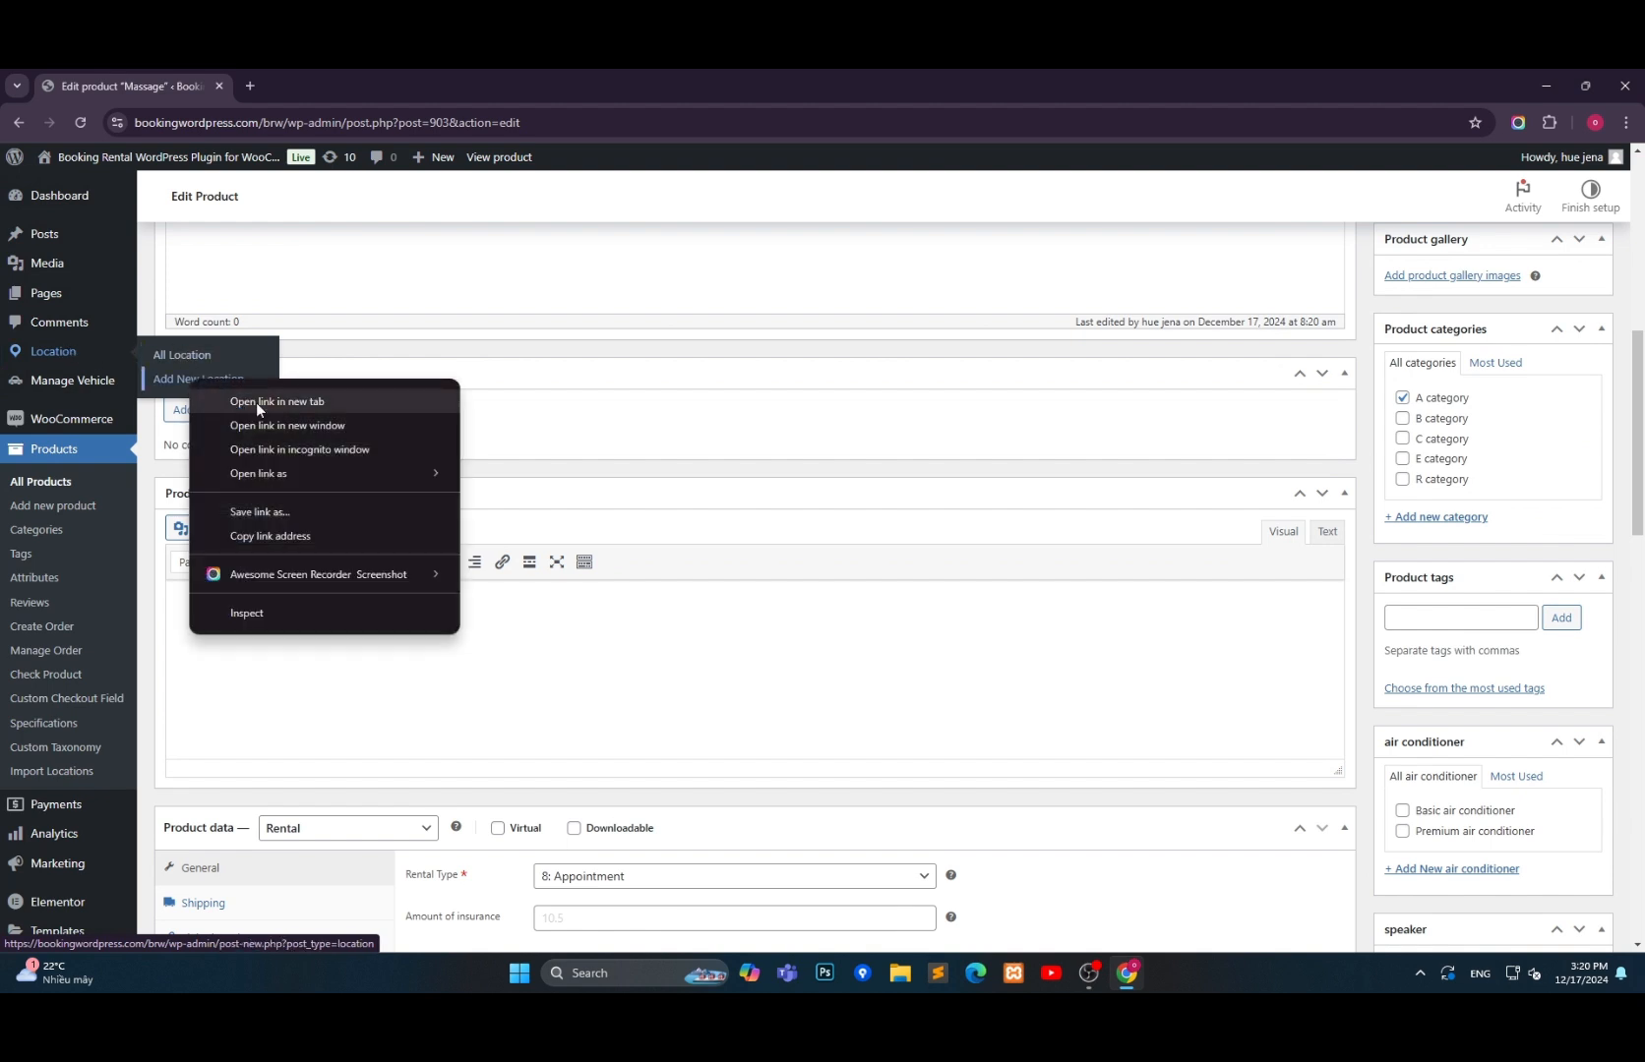
left_click(256, 402)
left_click(293, 85)
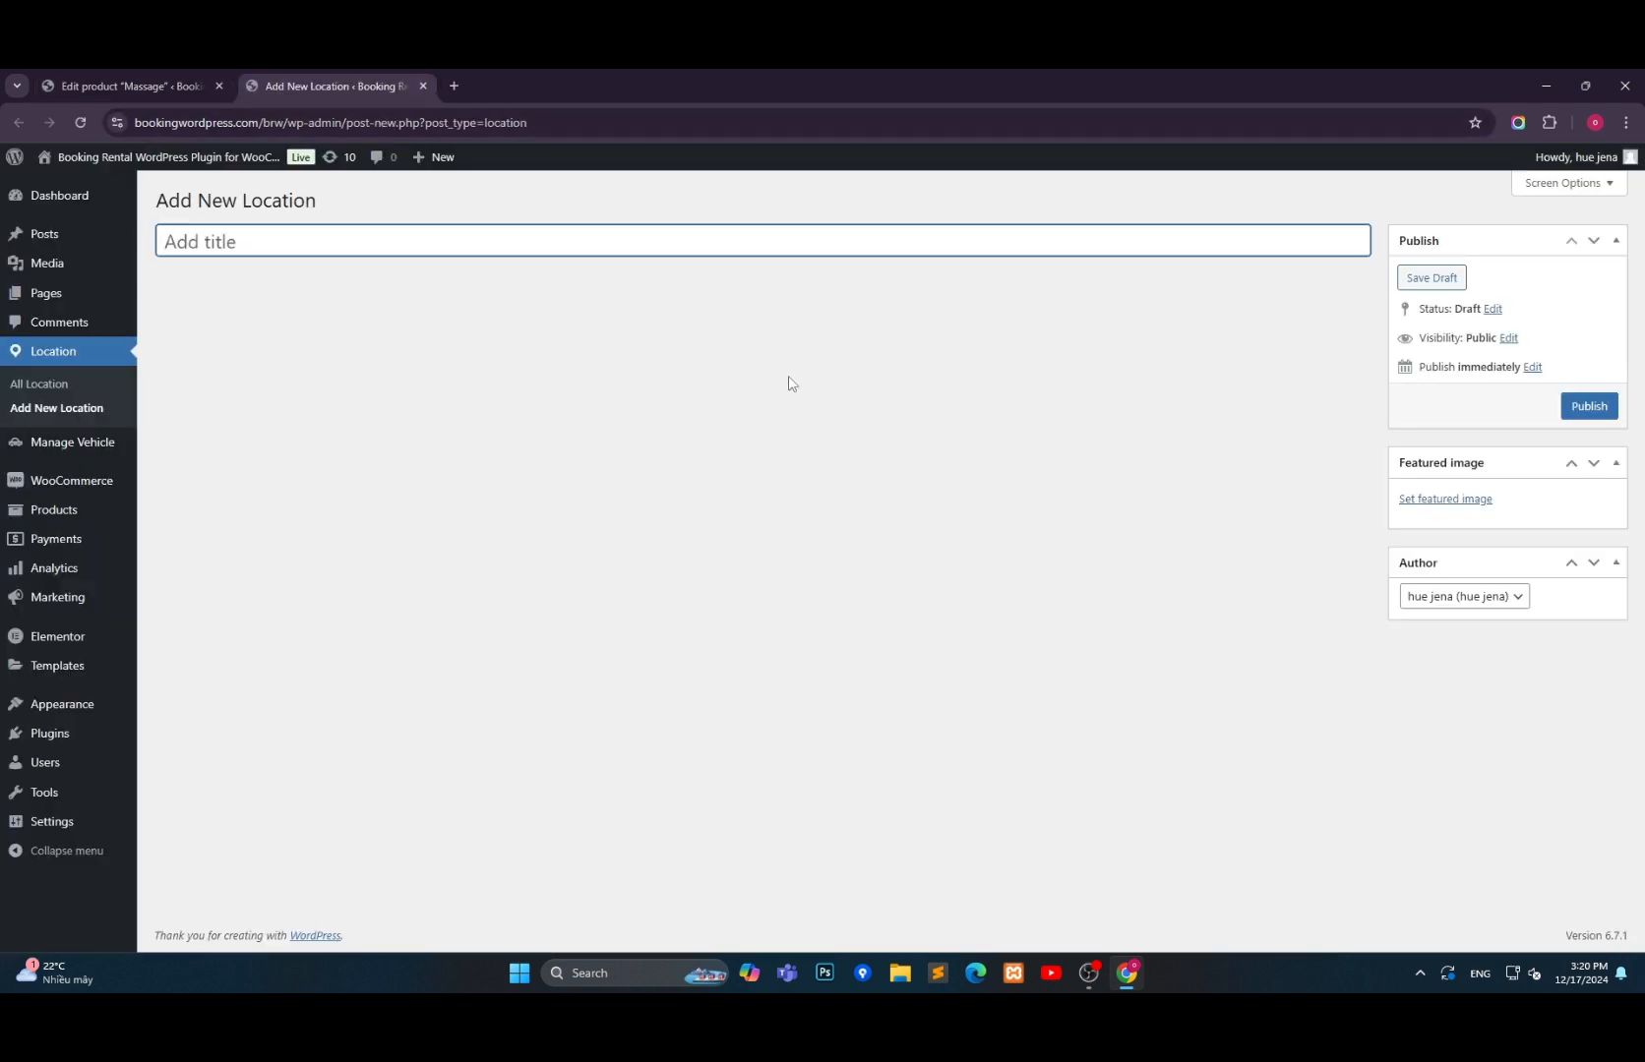
type("133 Ohio")
left_click(1570, 408)
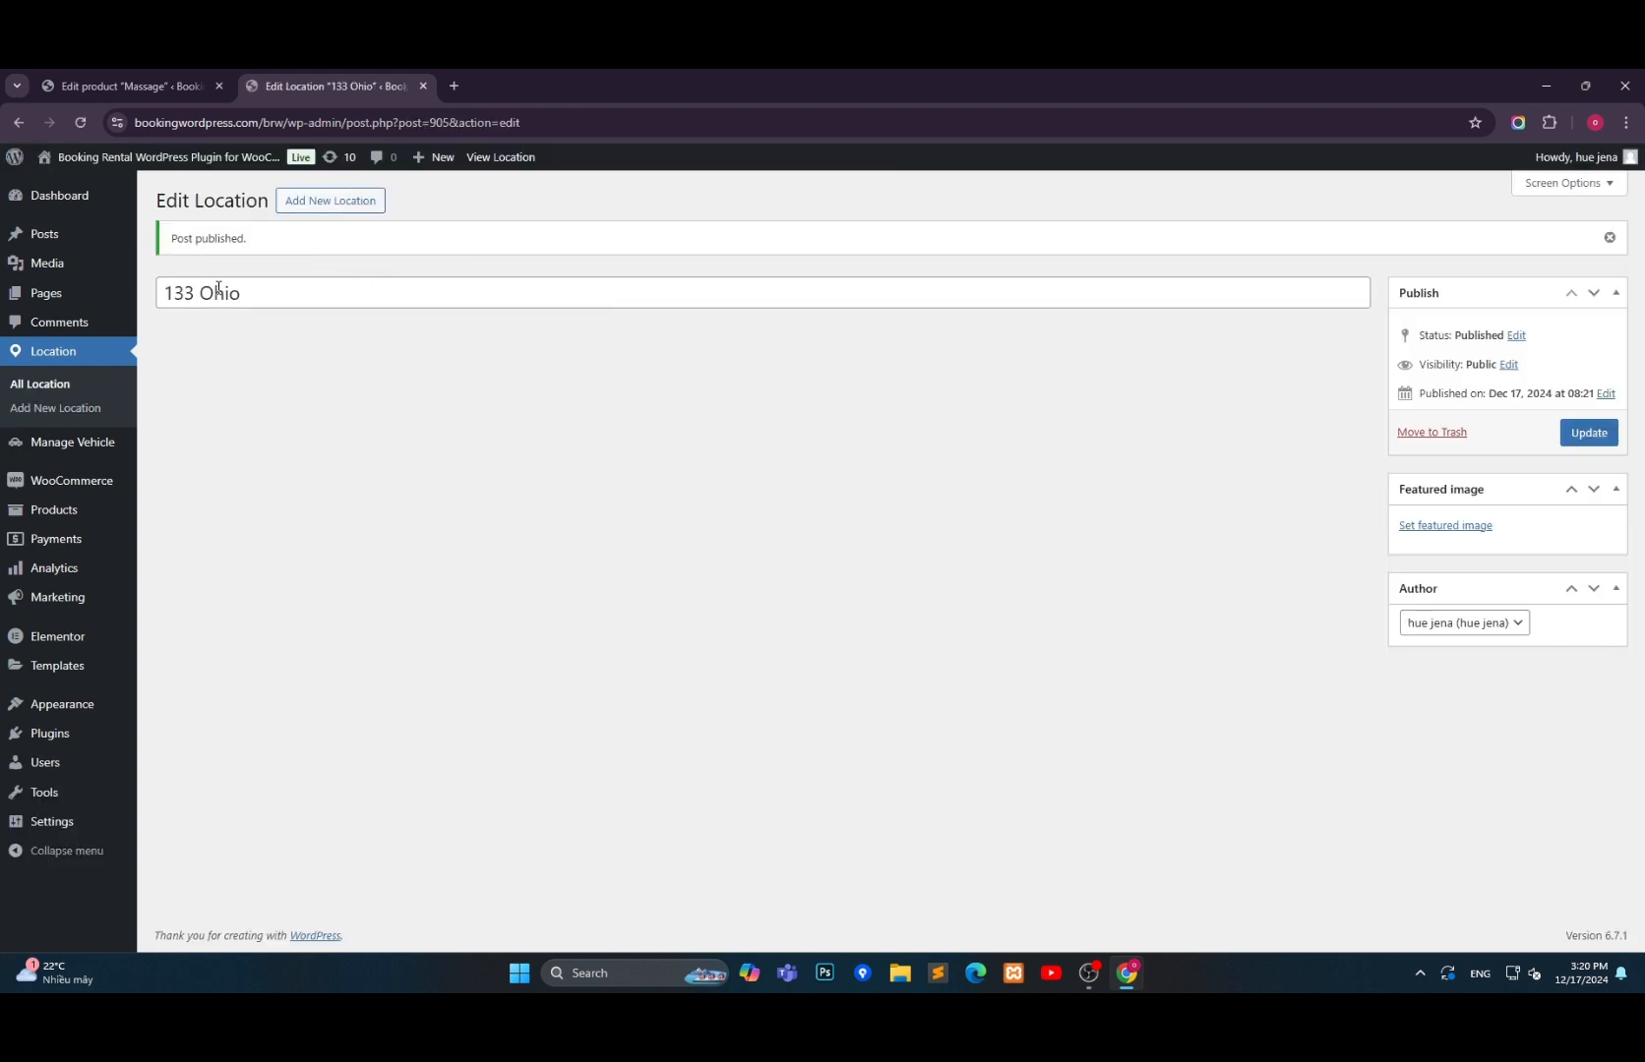
Add and publish another location titled "159 Ohio".
left_click(329, 206)
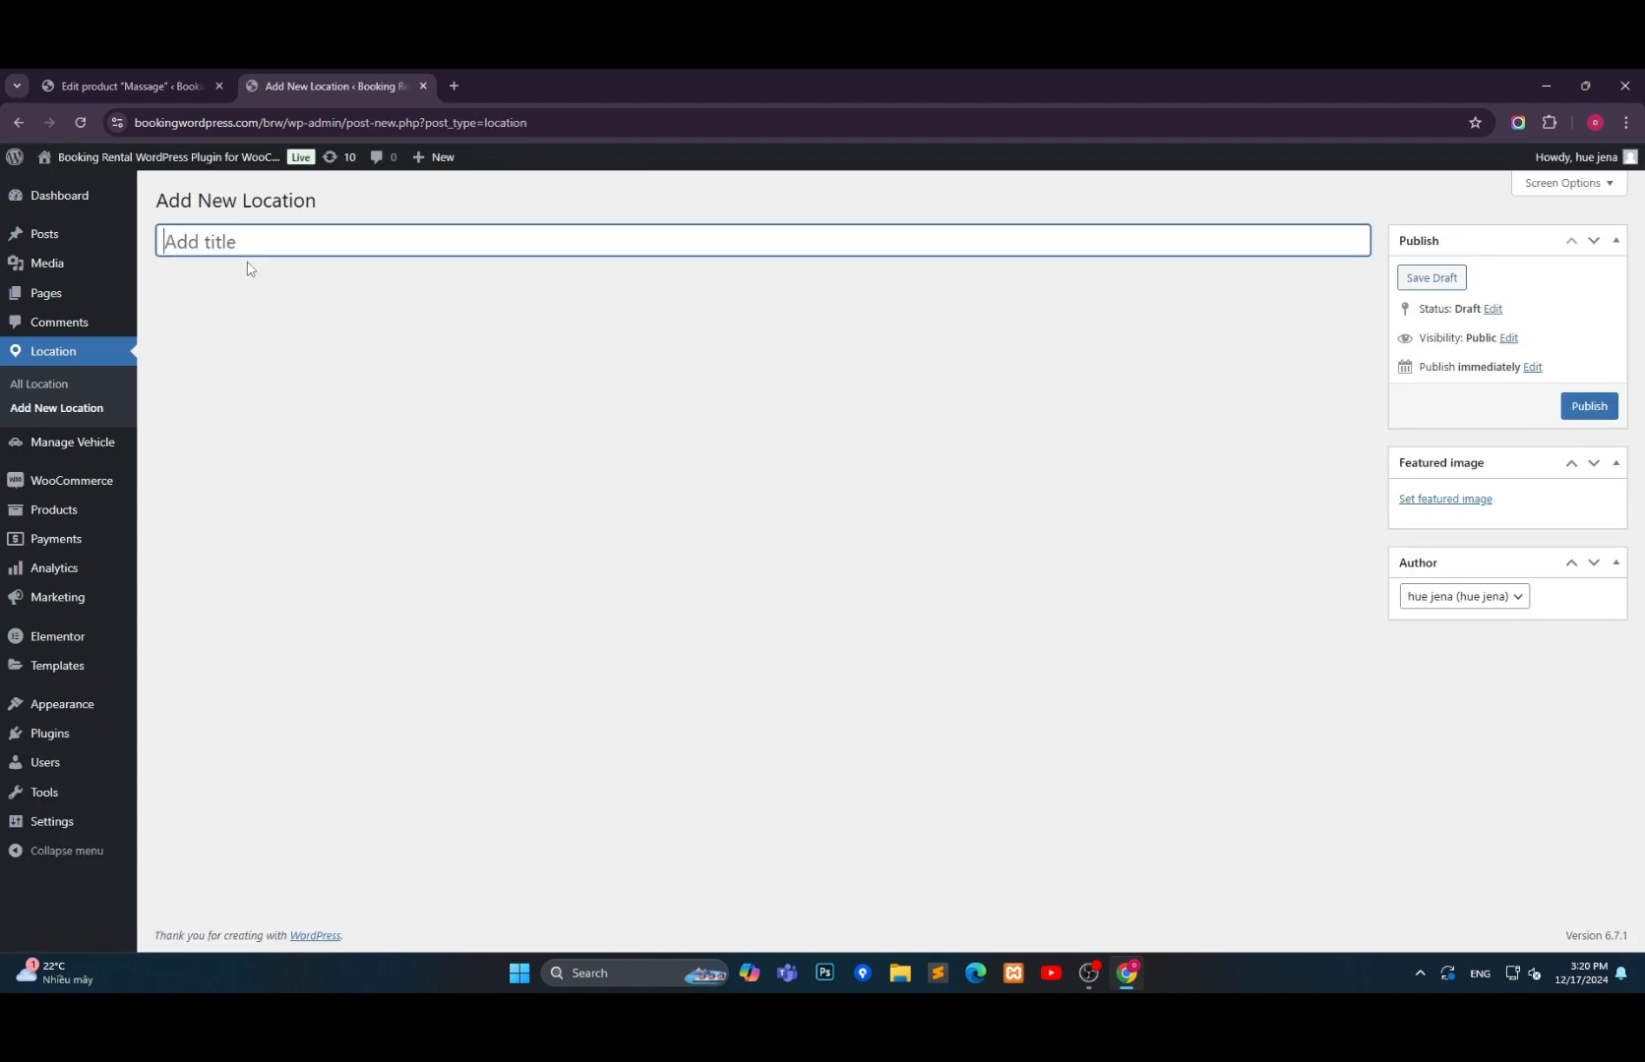
type("59 Ohio")
left_click(1582, 408)
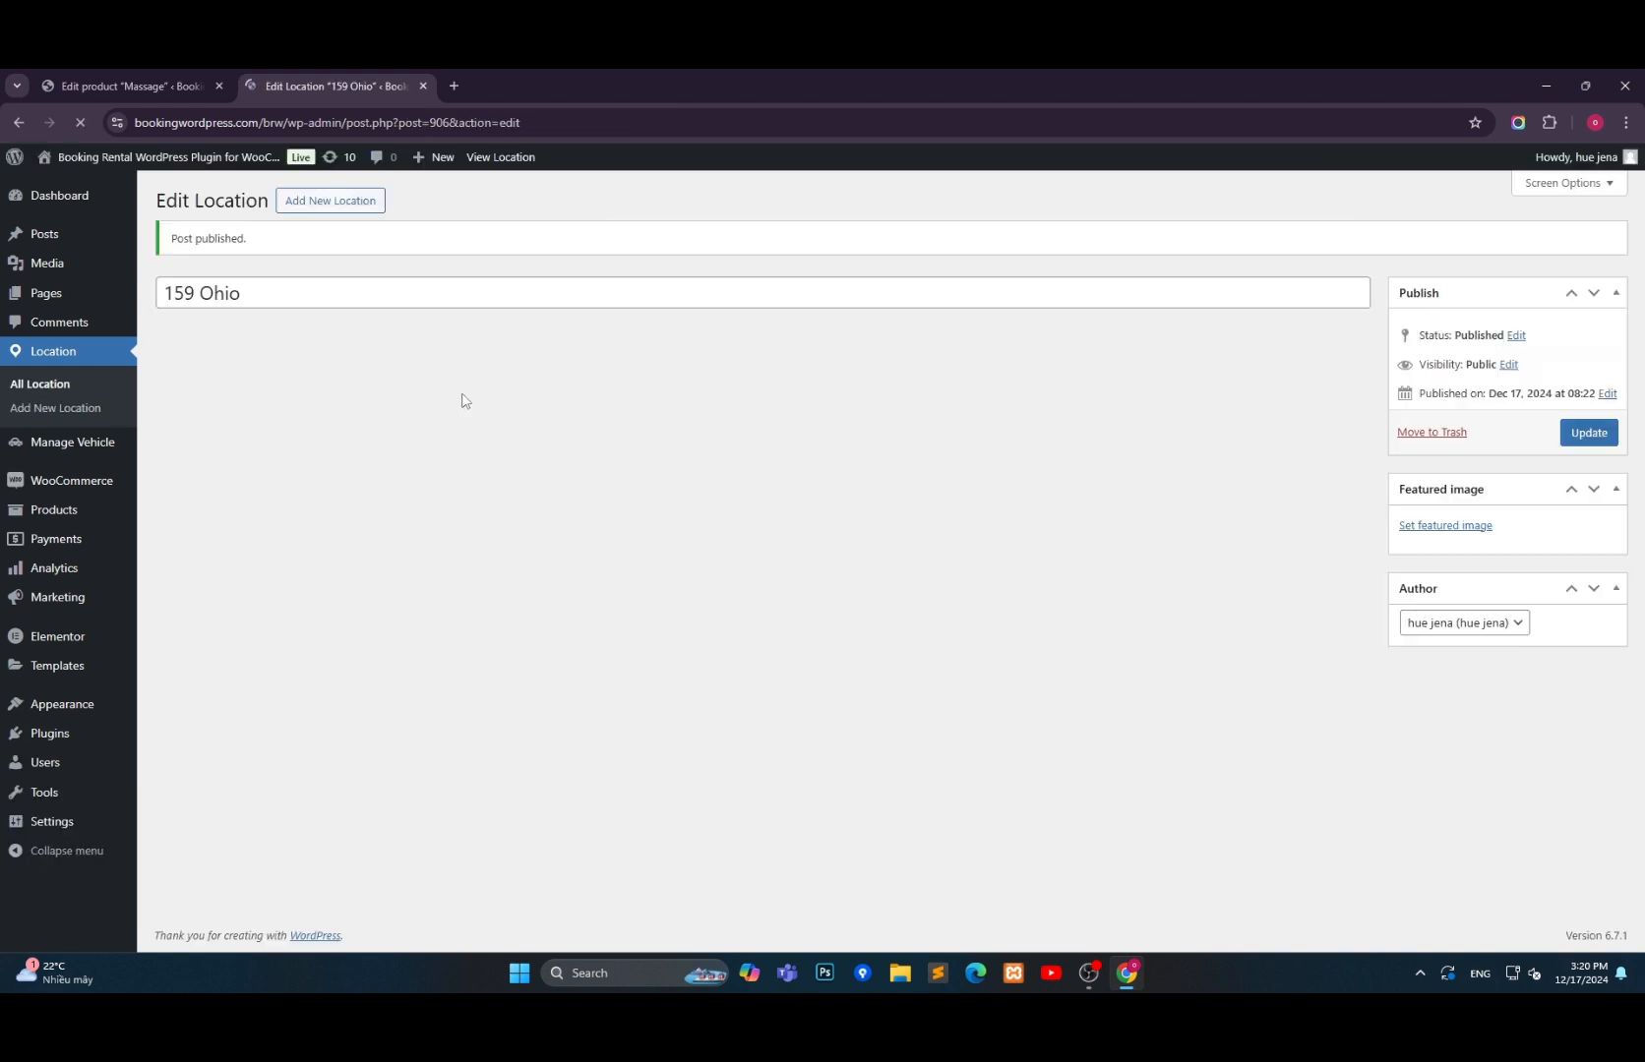
Add and publish a third location titled "30 Newyork".
left_click(342, 208)
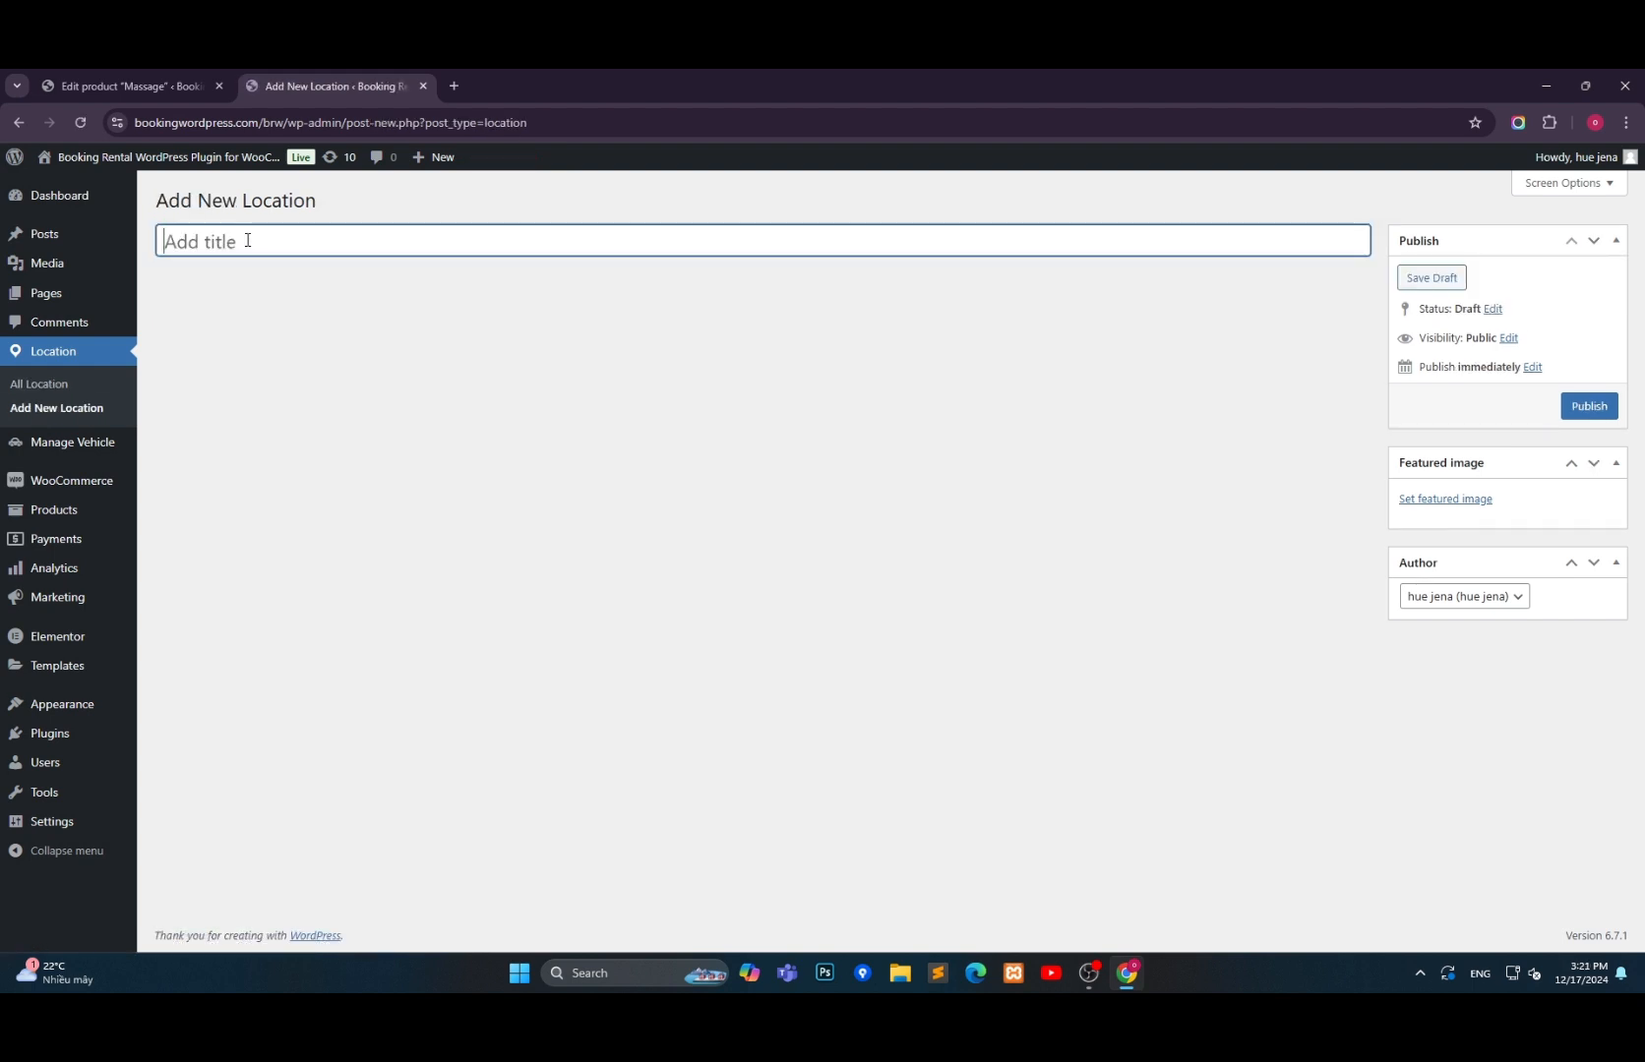
type("30 Newyork")
left_click(1586, 405)
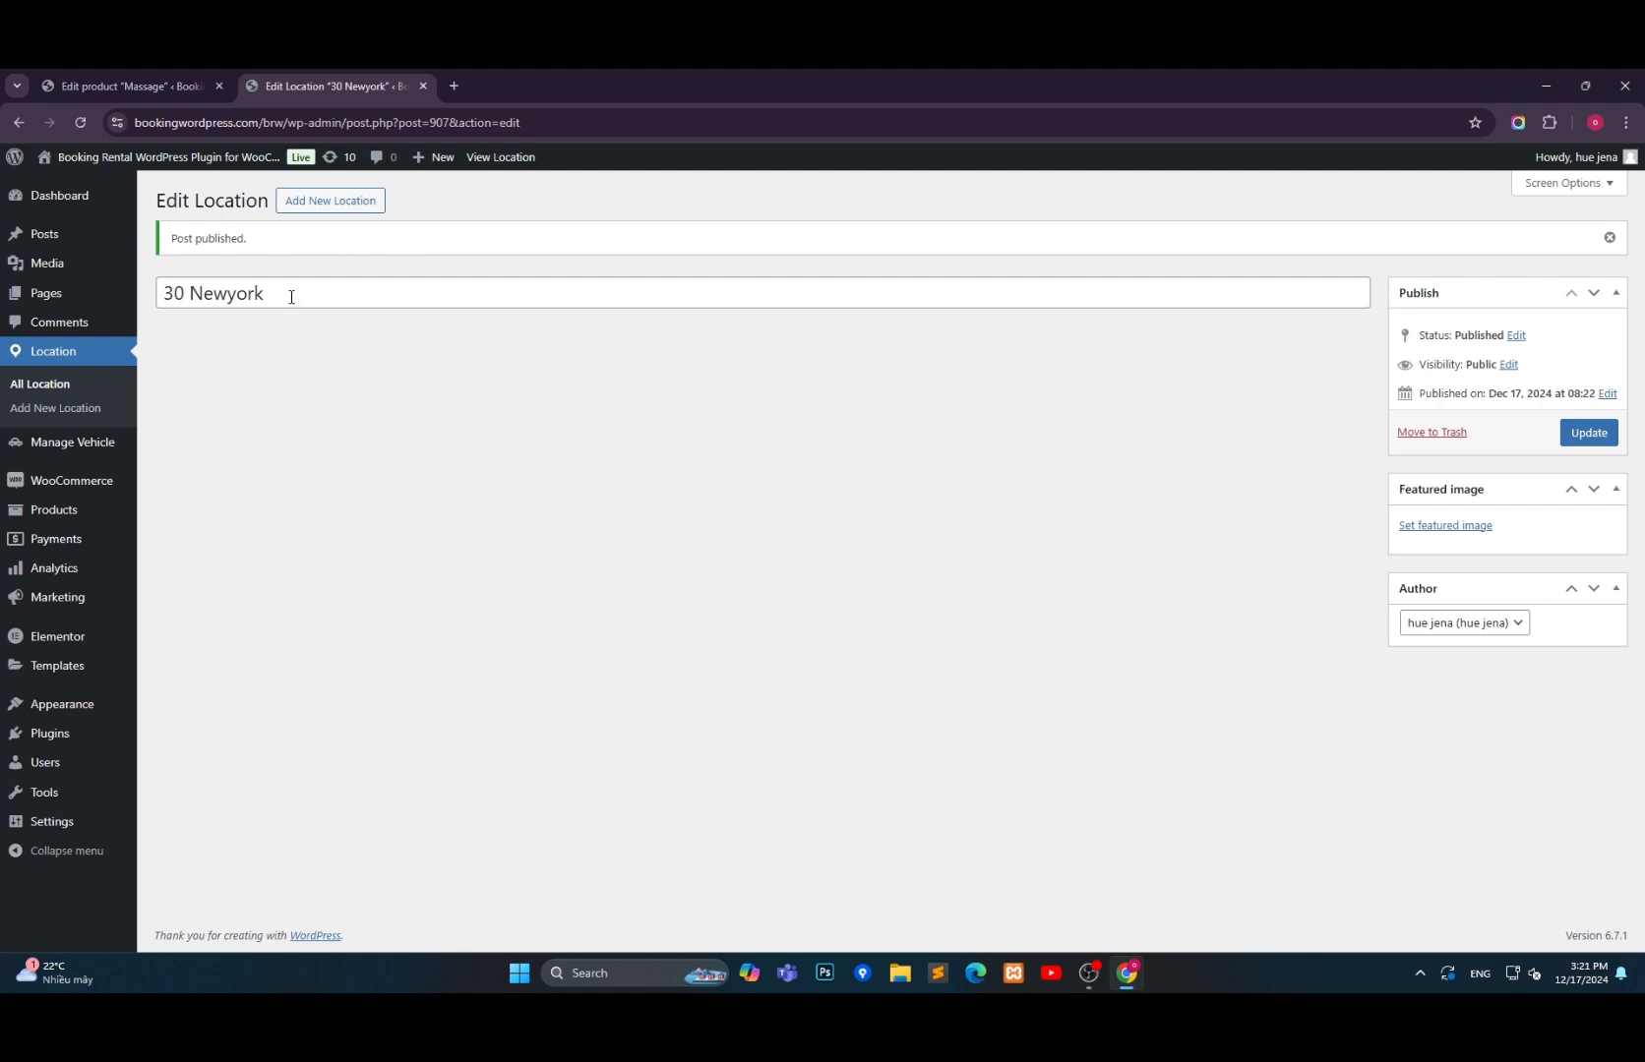
left_click(306, 290)
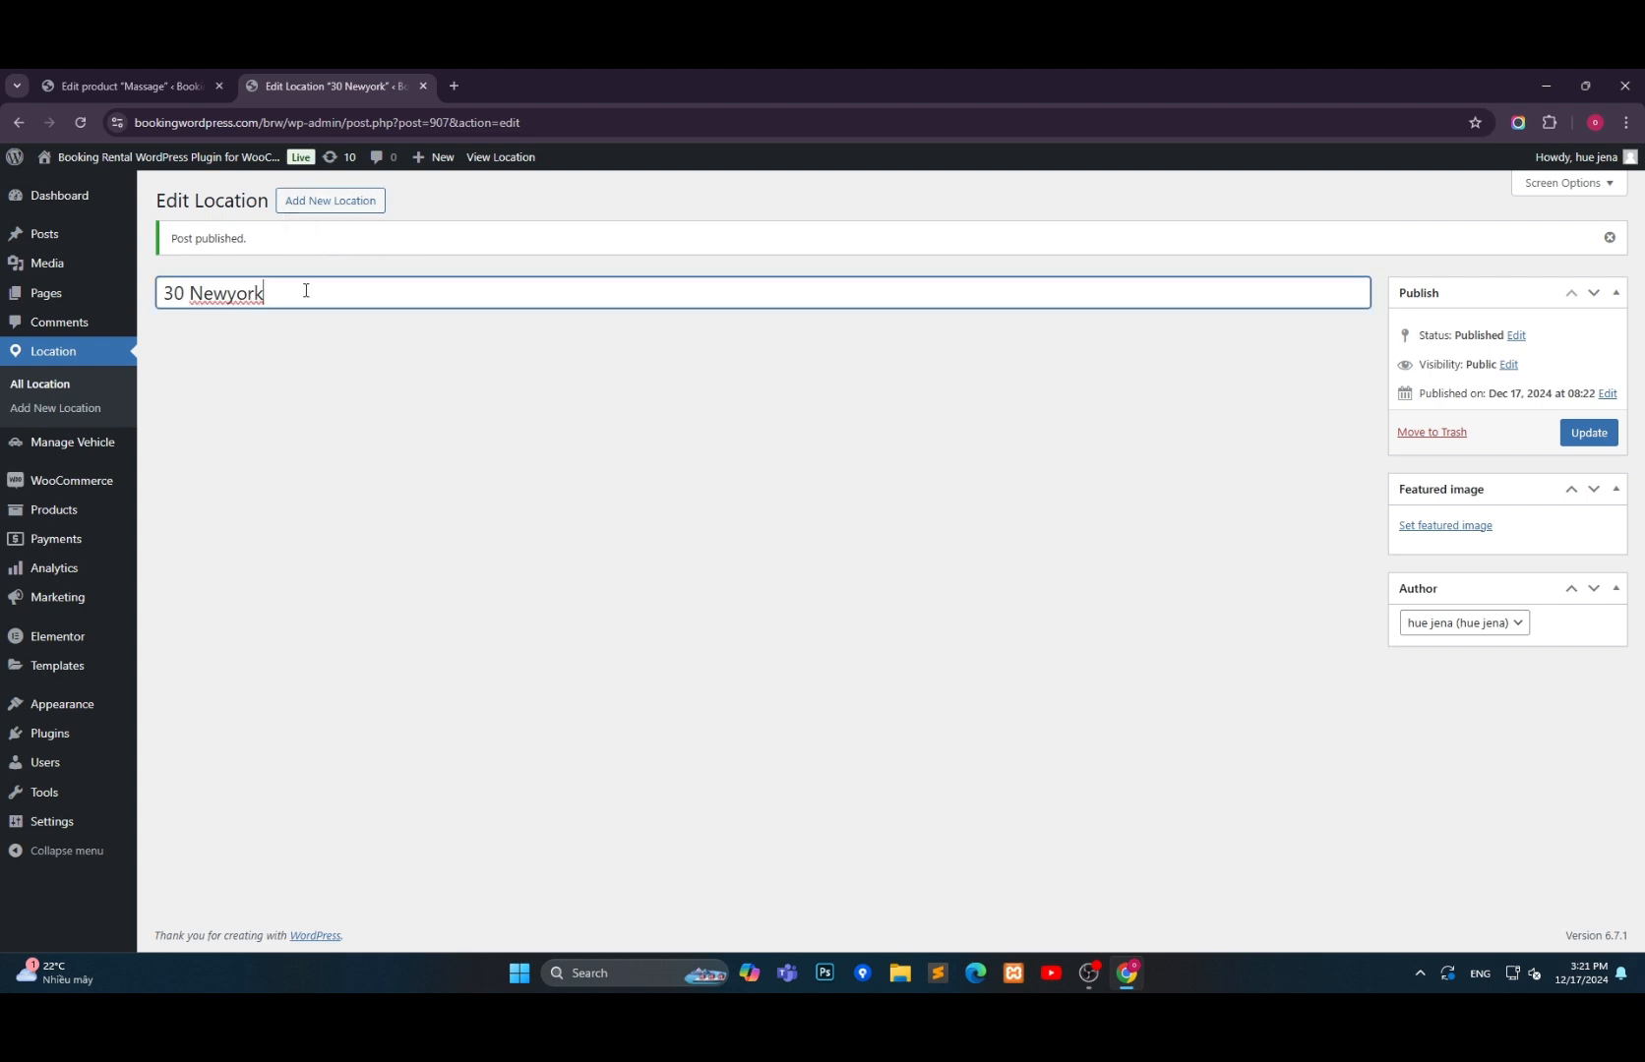
Add and publish a fourth location titled "45 Newyork".
left_click(292, 201)
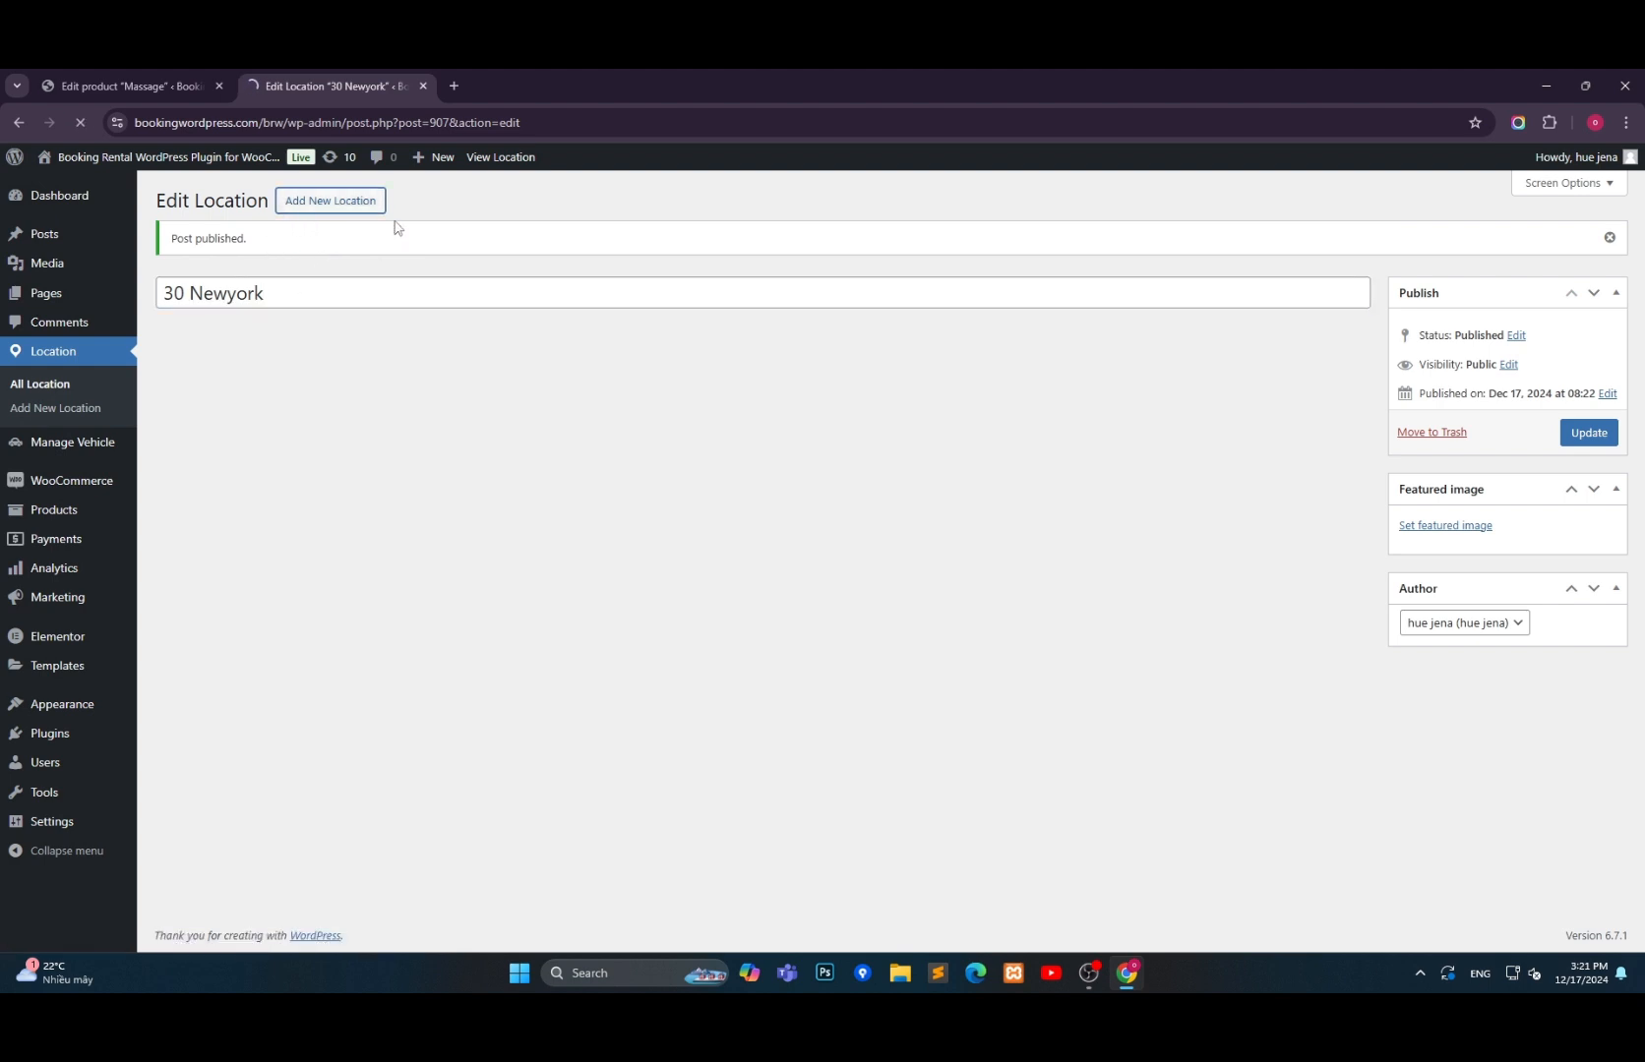
type("45 ")
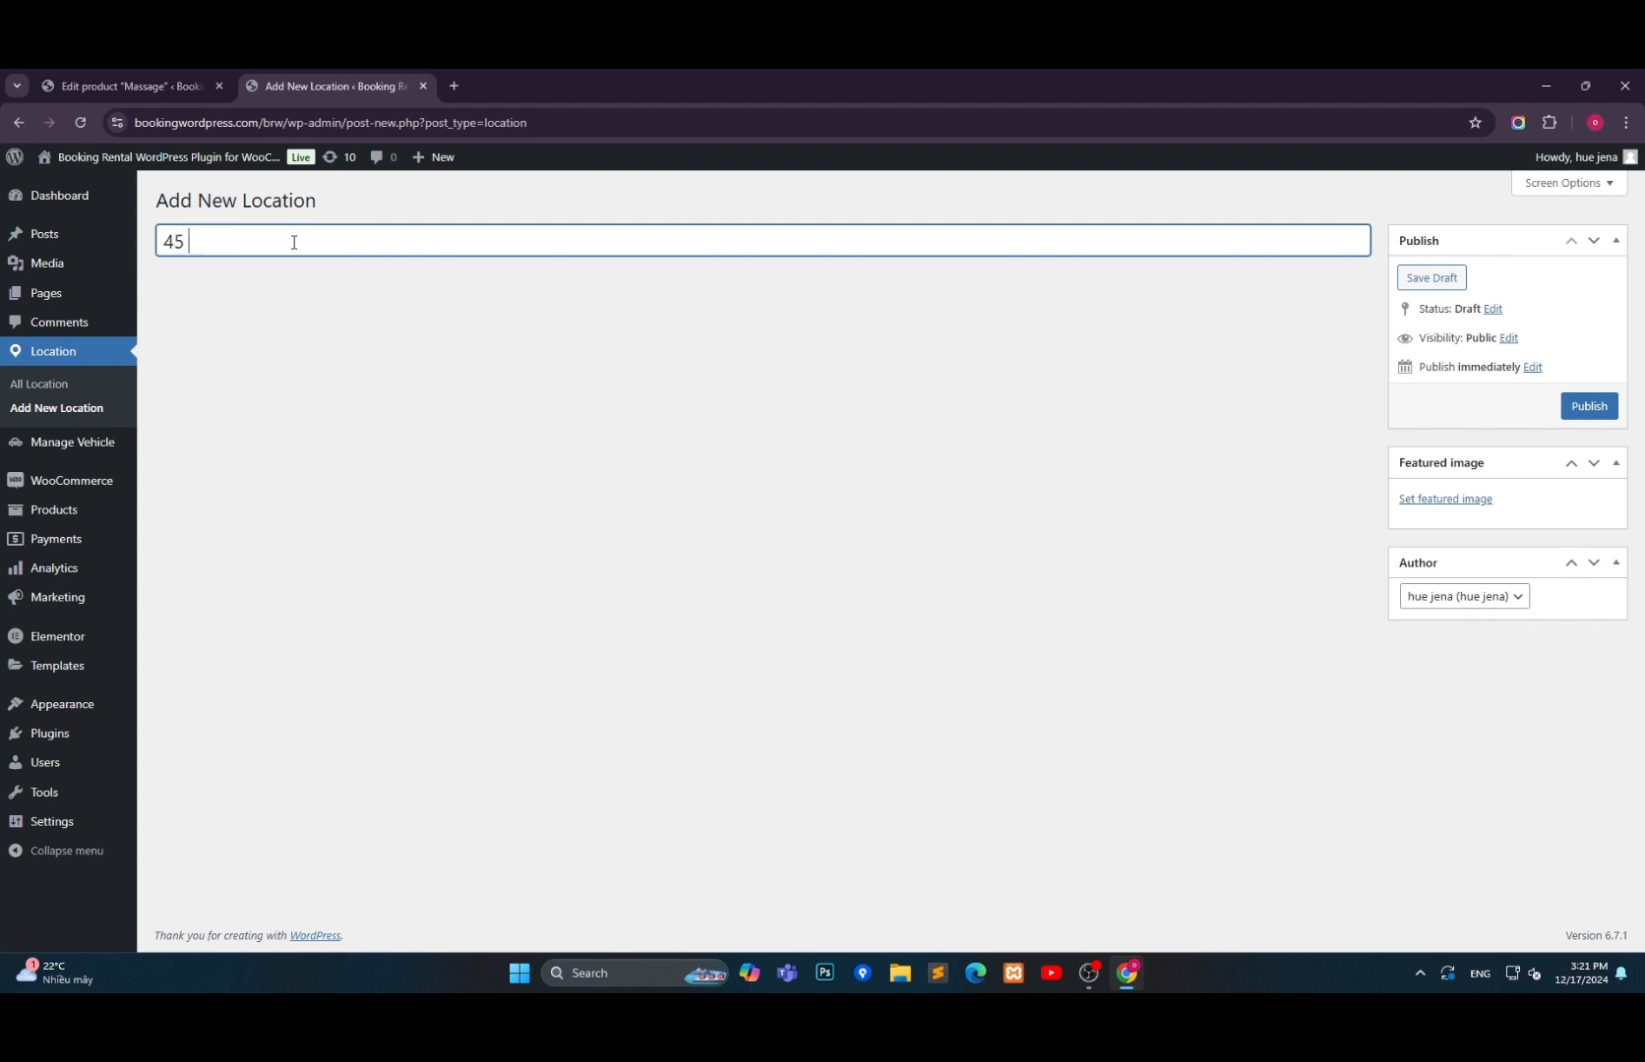
type("Newyork")
left_click(1574, 409)
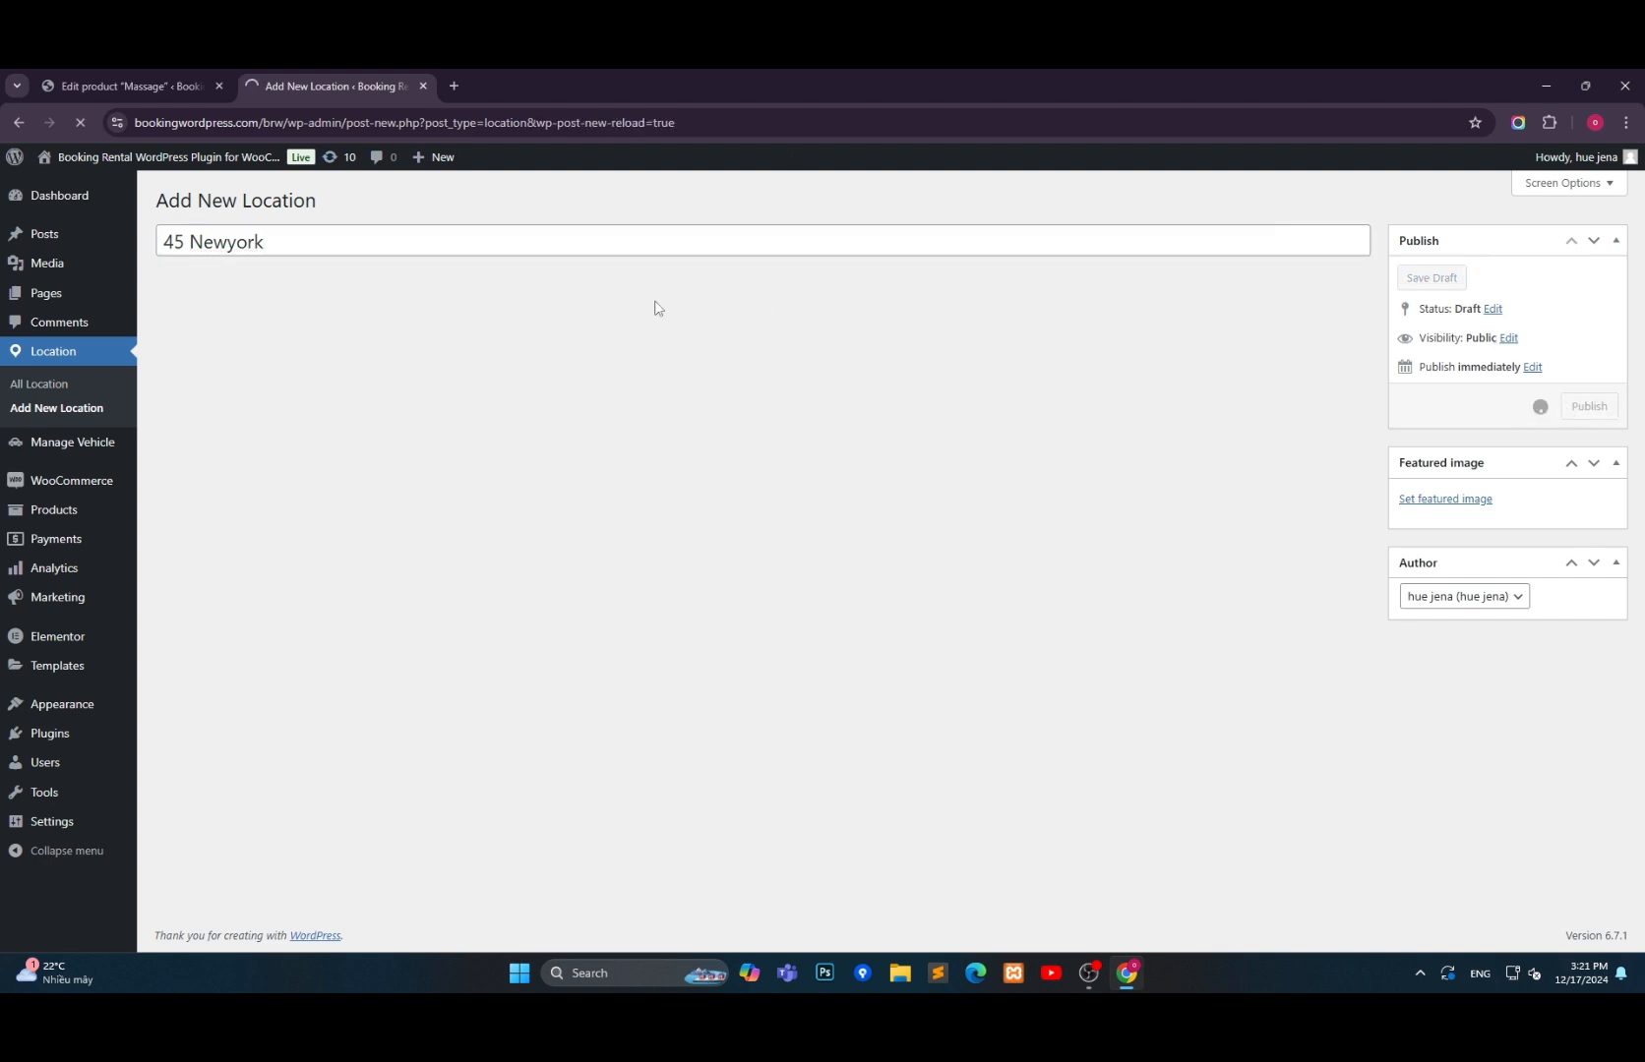
Return to the Massage product editor, reload it to load the new locations, and enable location use in the product data.
left_click(133, 87)
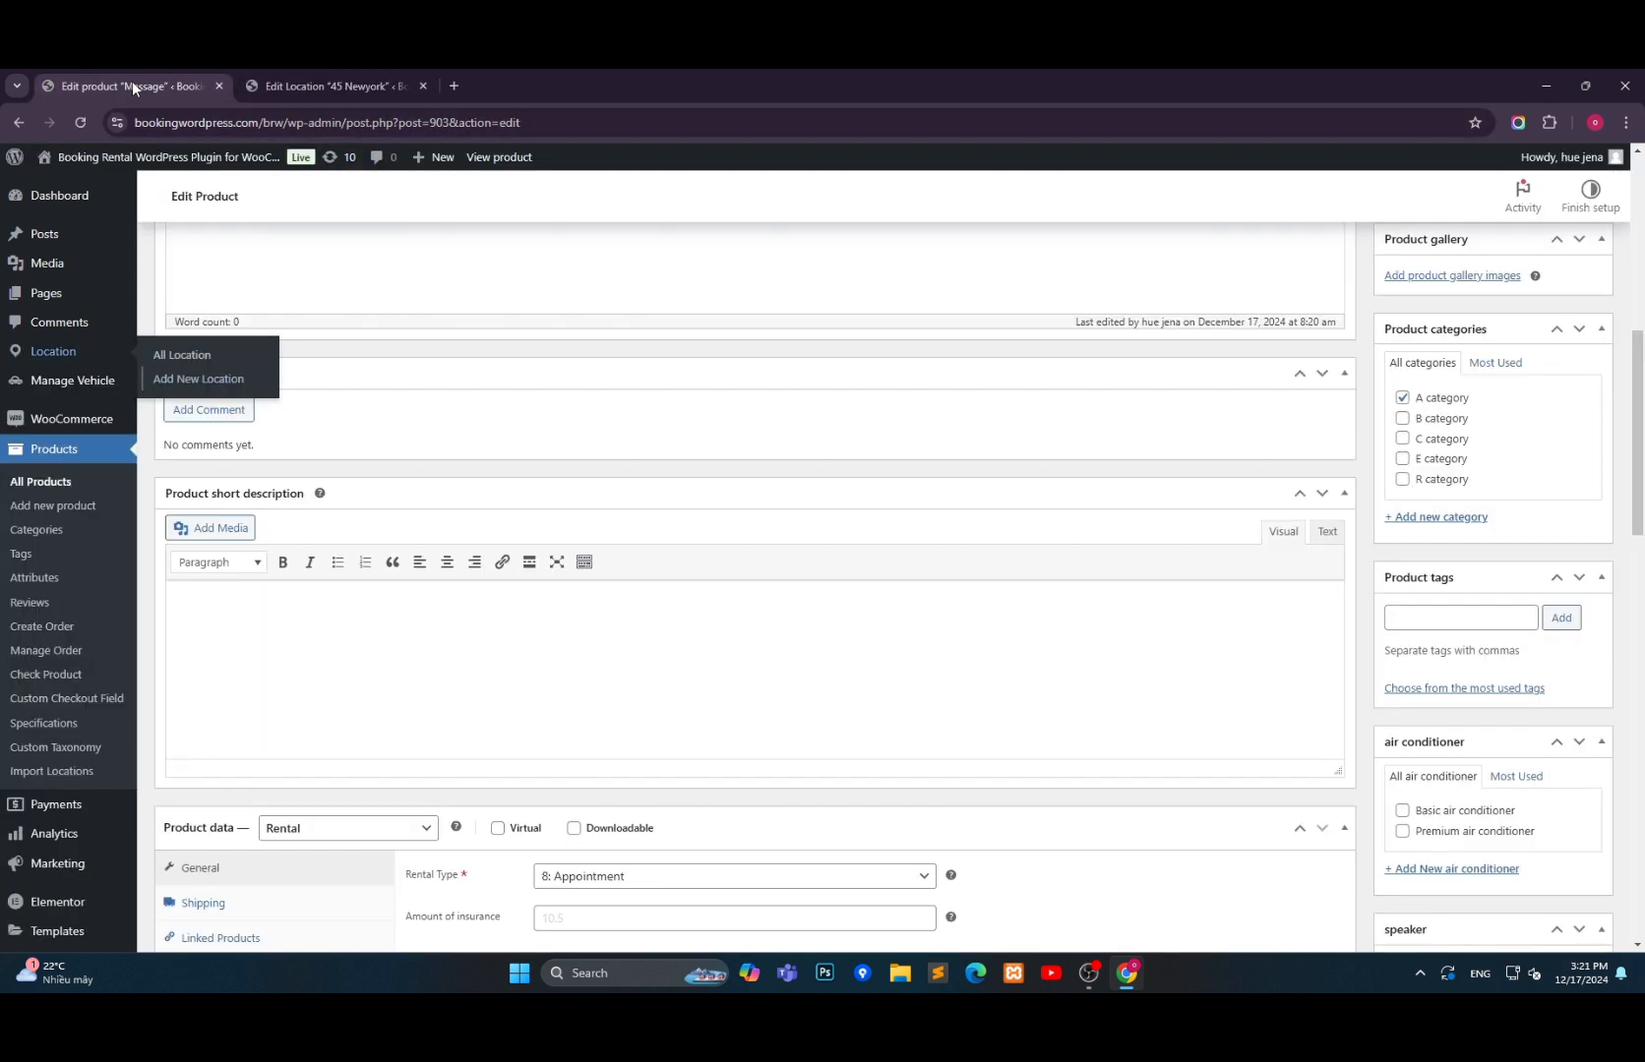
left_click(565, 124)
key("Return")
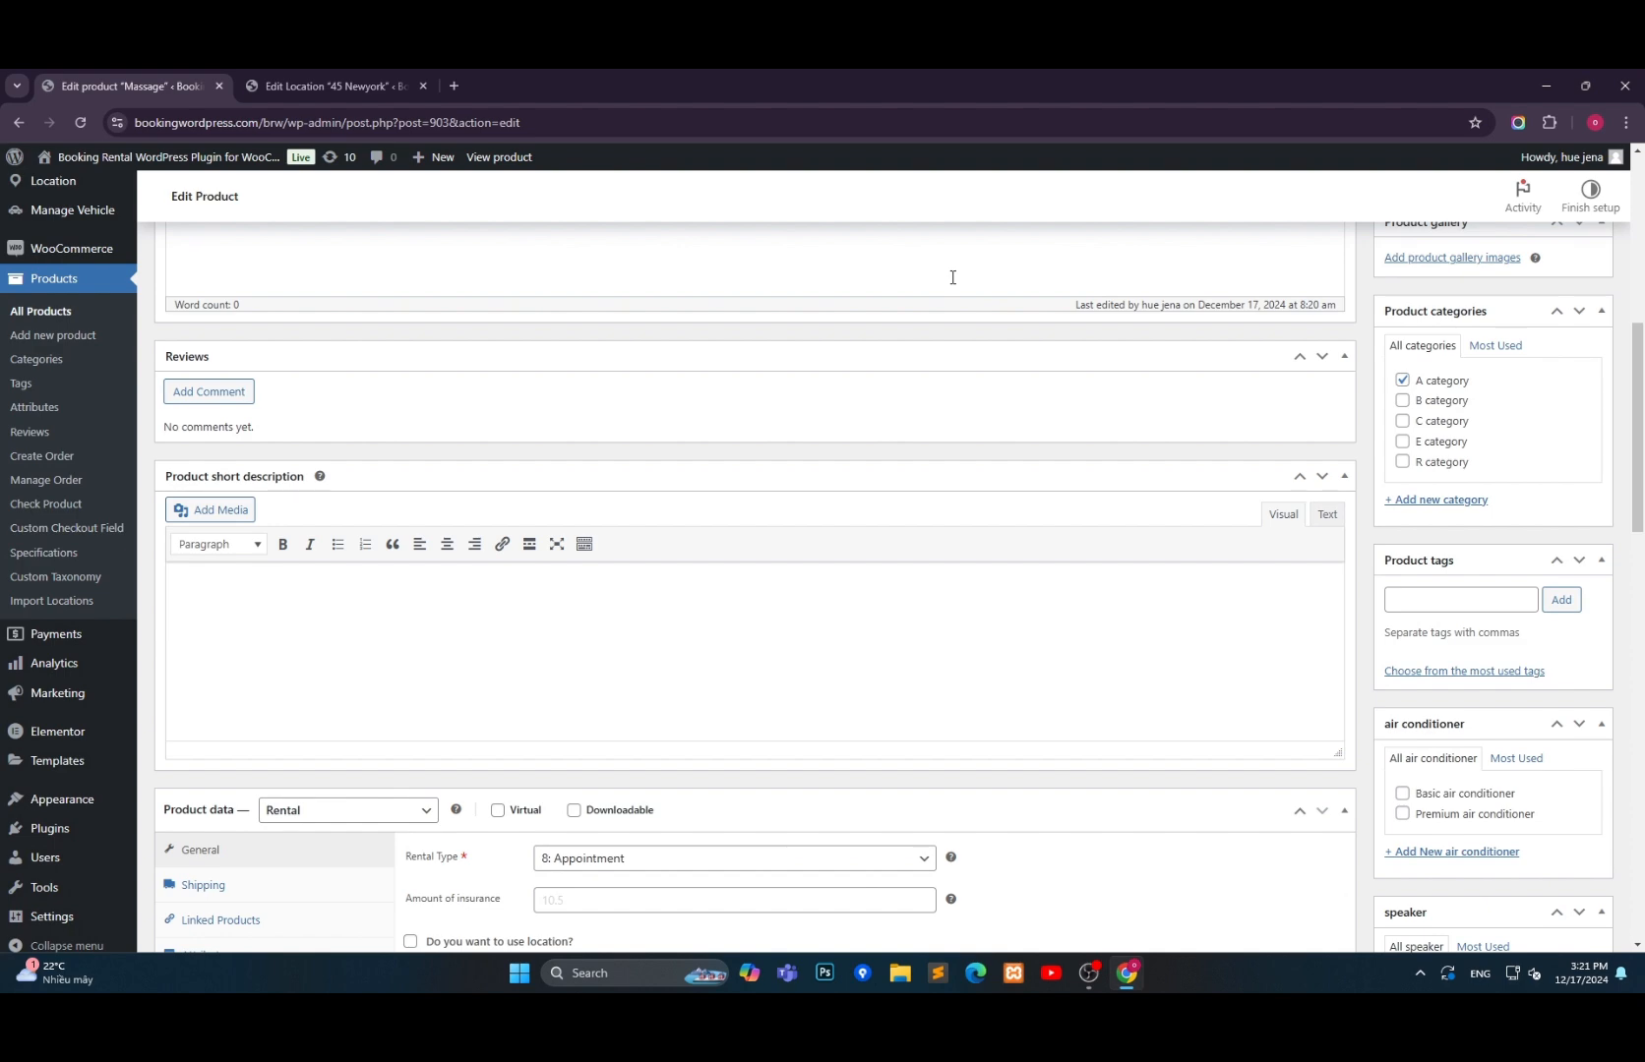
scroll(953, 278, "down", 7)
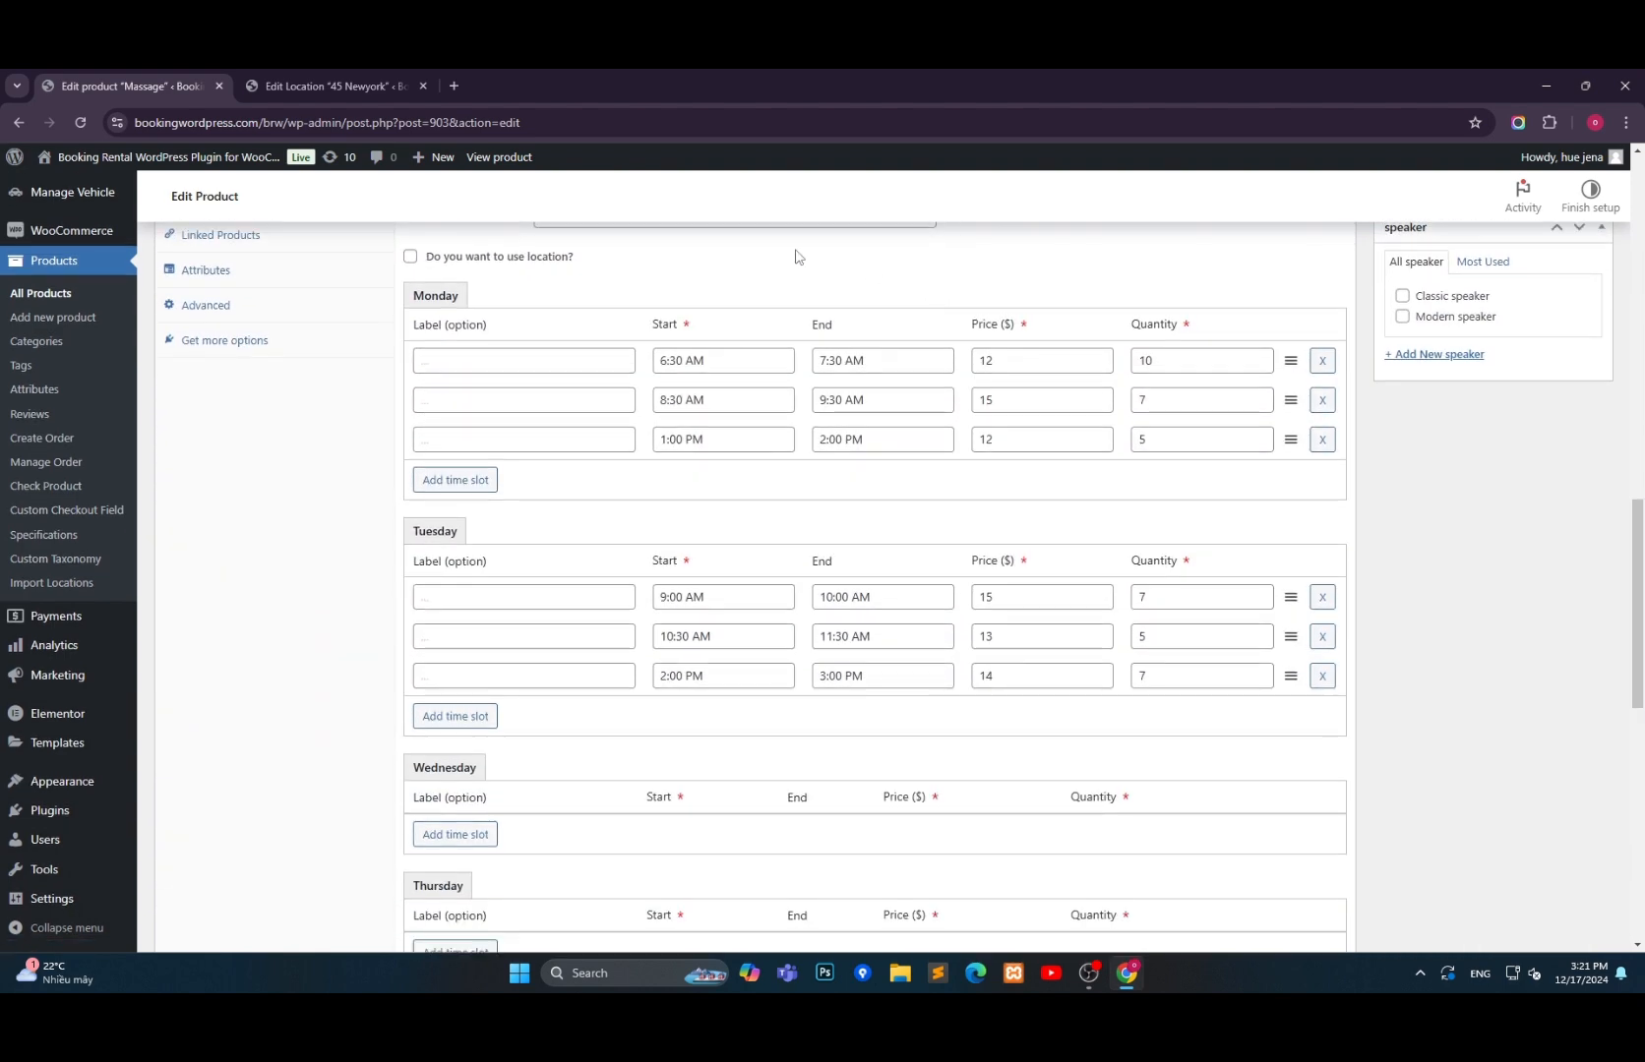
scroll(423, 281, "up", 1)
left_click(410, 342)
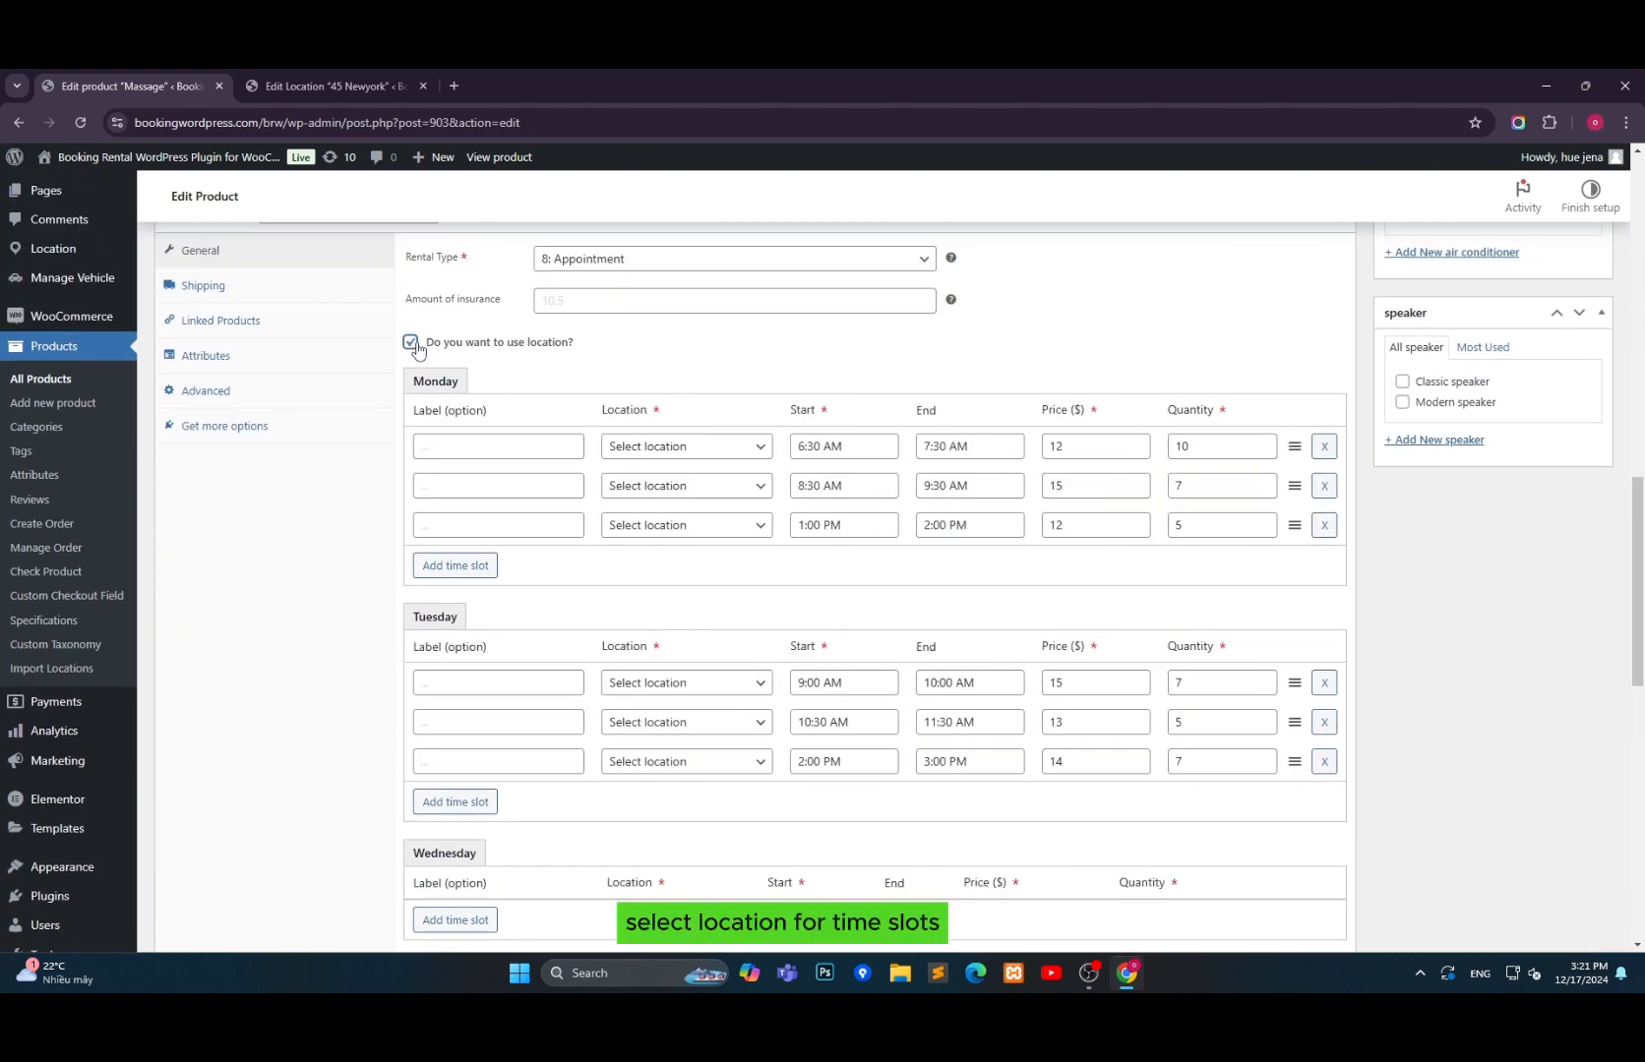
Assign the Monday time slots the locations 45 Newyork, 159 Ohio and 45 Newyork, in order.
left_click(730, 452)
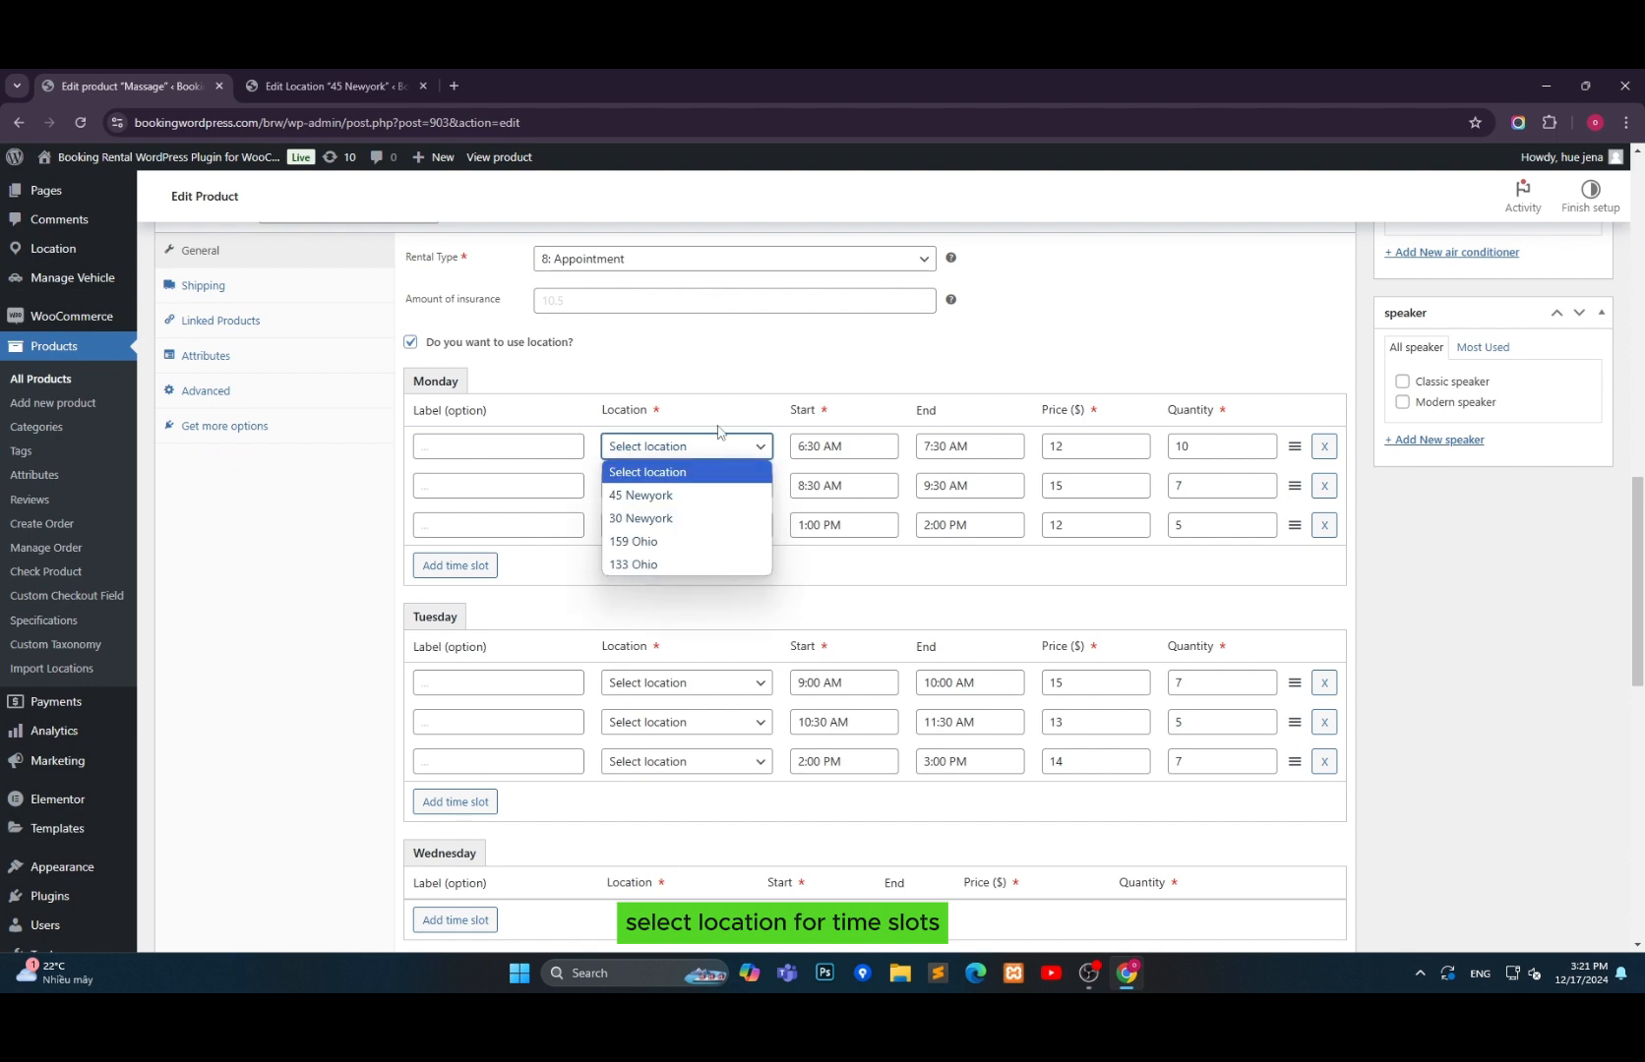
left_click(659, 493)
left_click(744, 489)
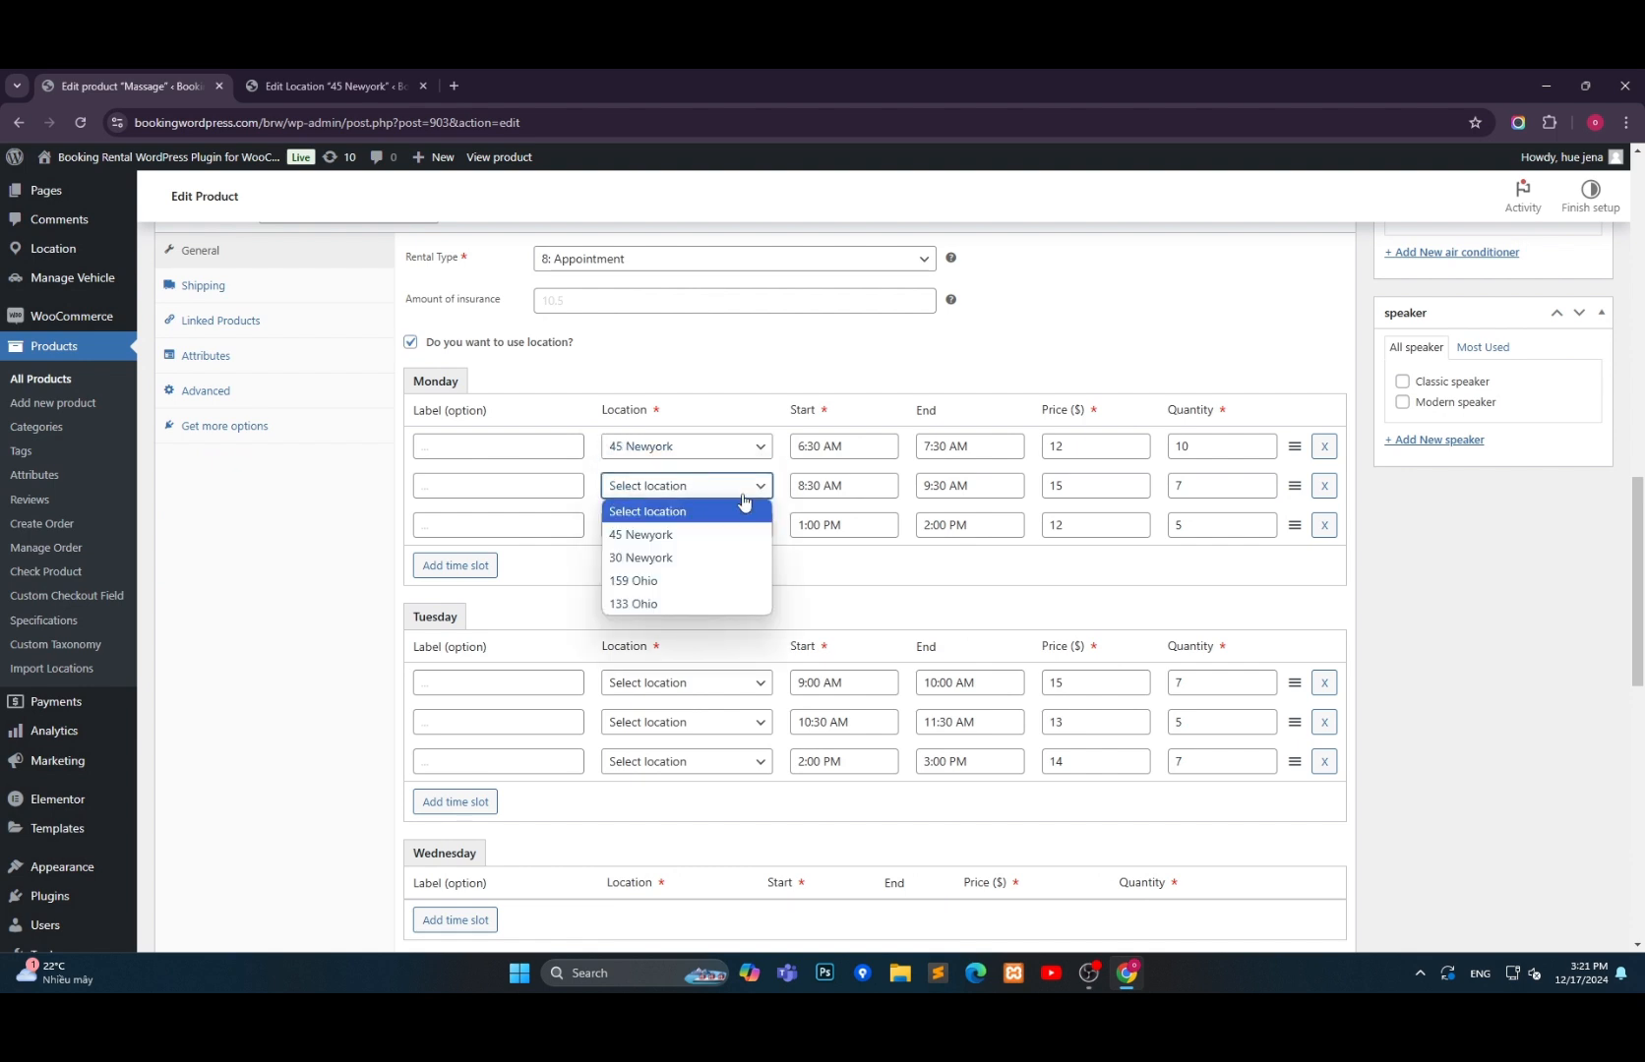
left_click(639, 580)
left_click(719, 532)
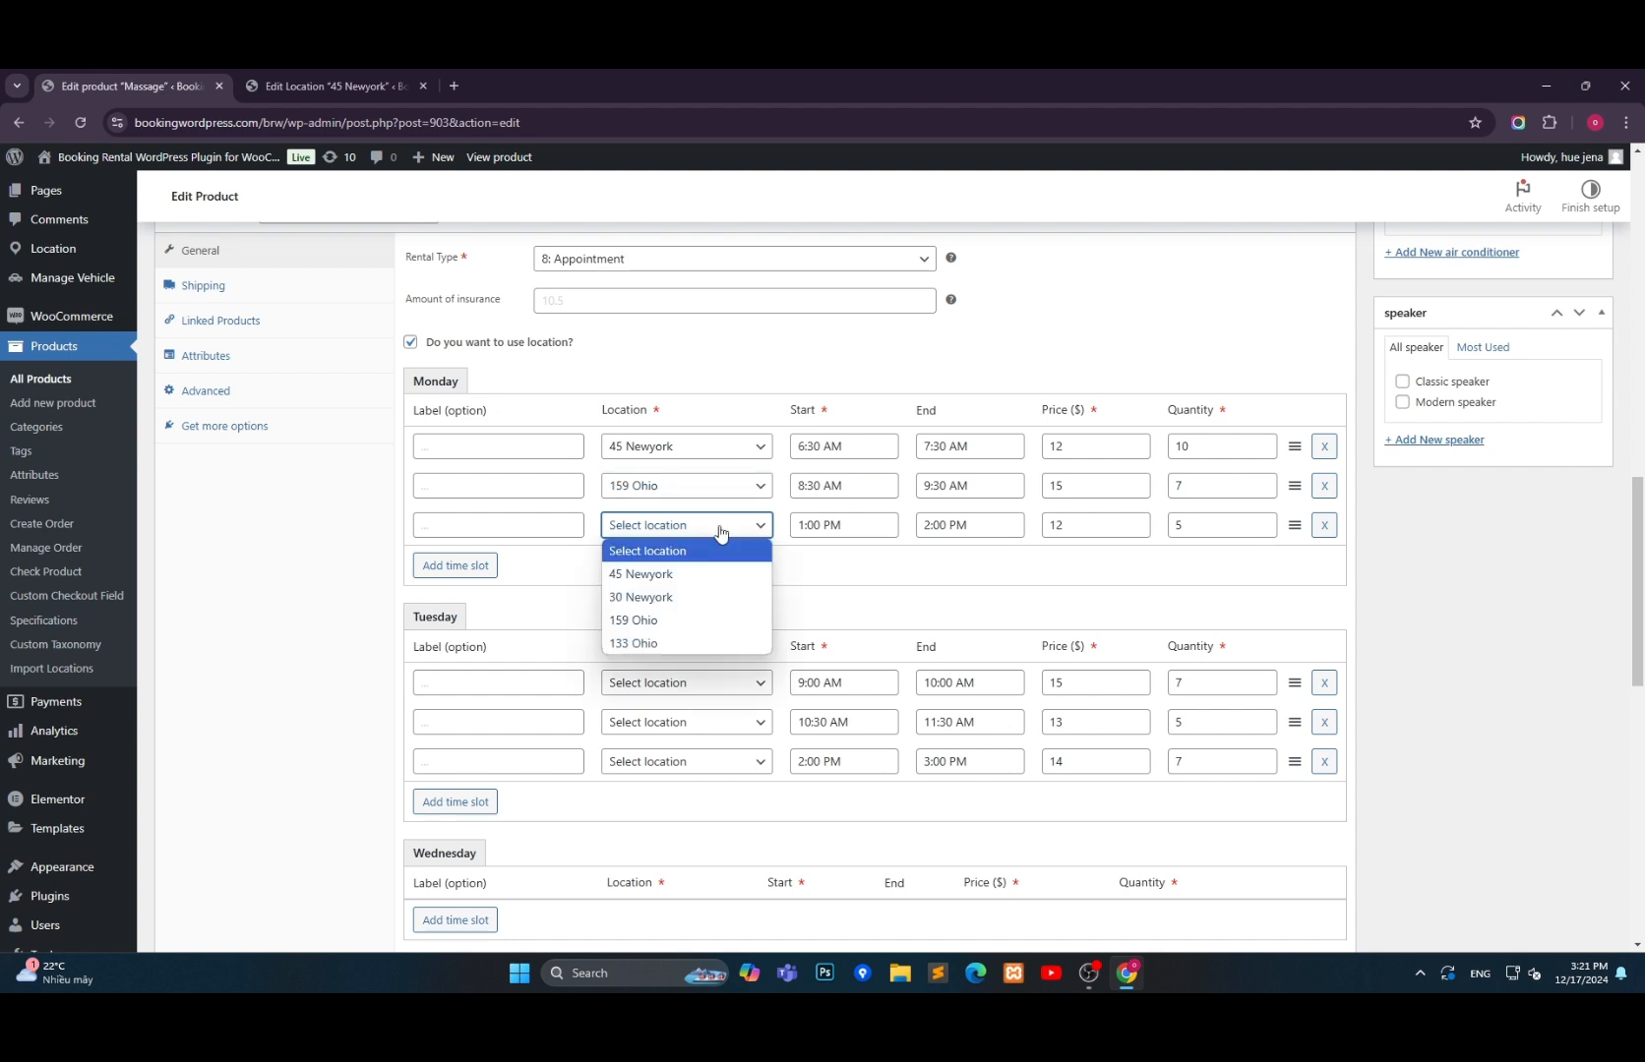
left_click(679, 574)
Assign the Tuesday time slots the locations 30 Newyork, 30 Newyork and 133 Ohio, in order.
scroll(906, 558, "down", 2)
left_click(724, 512)
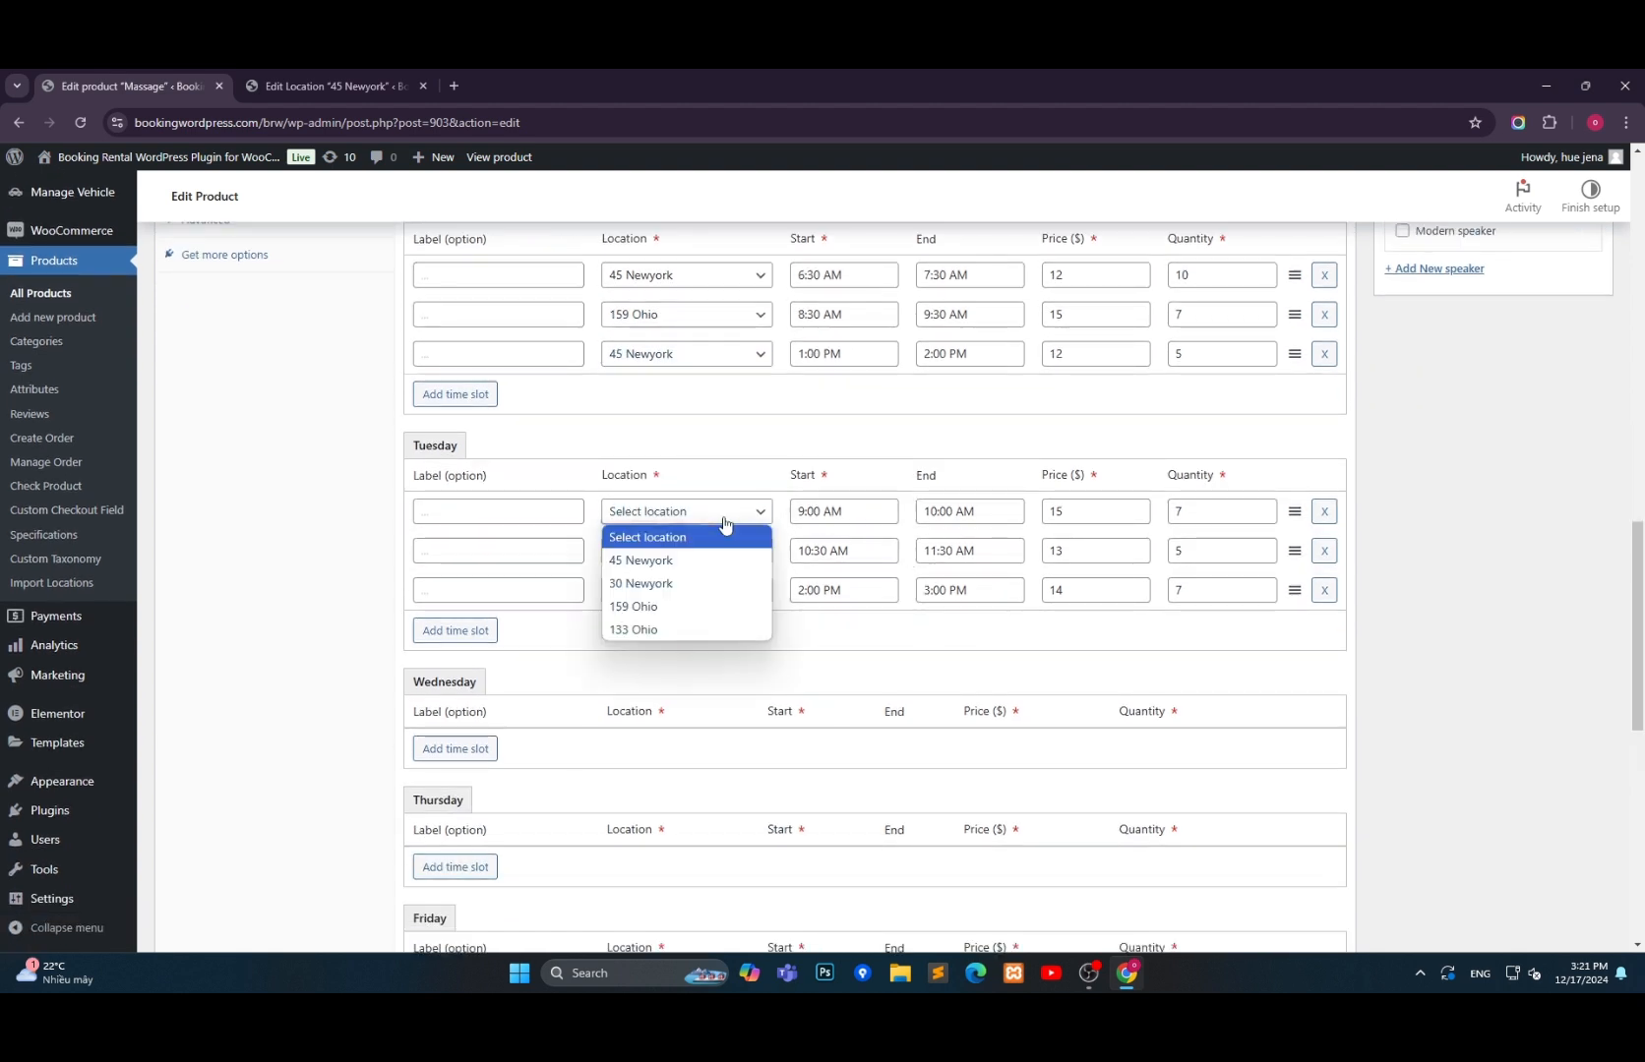
left_click(685, 589)
left_click(720, 551)
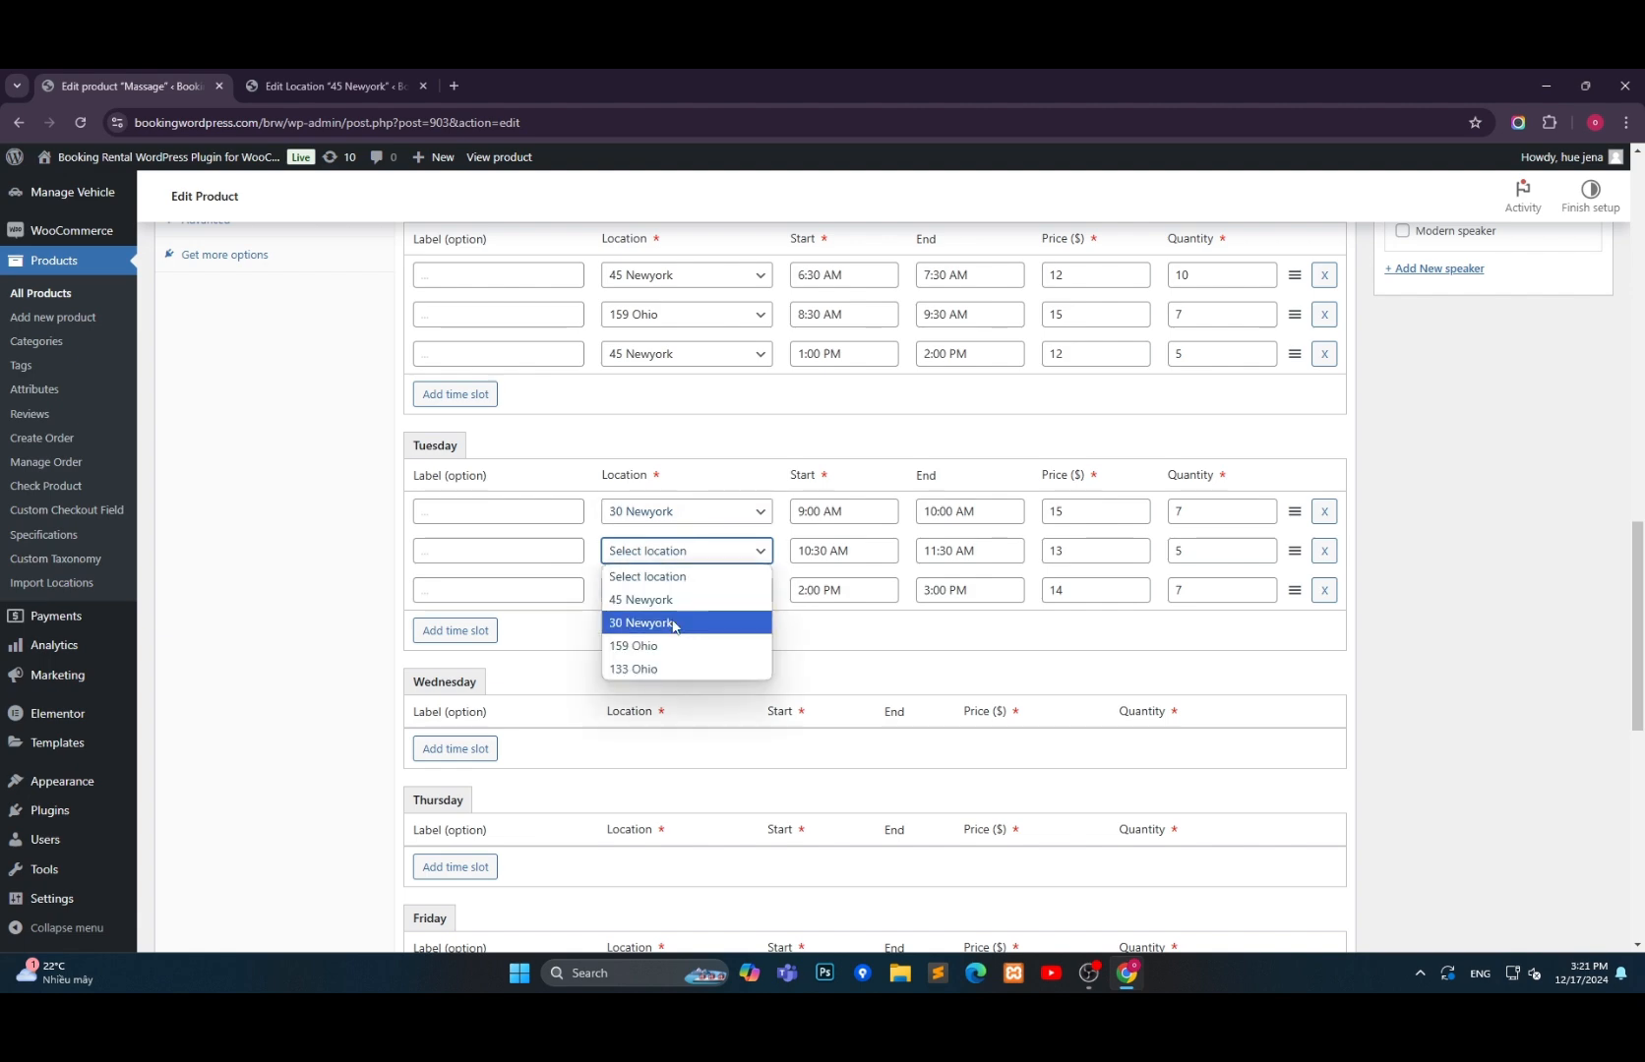
left_click(673, 623)
left_click(712, 590)
left_click(672, 708)
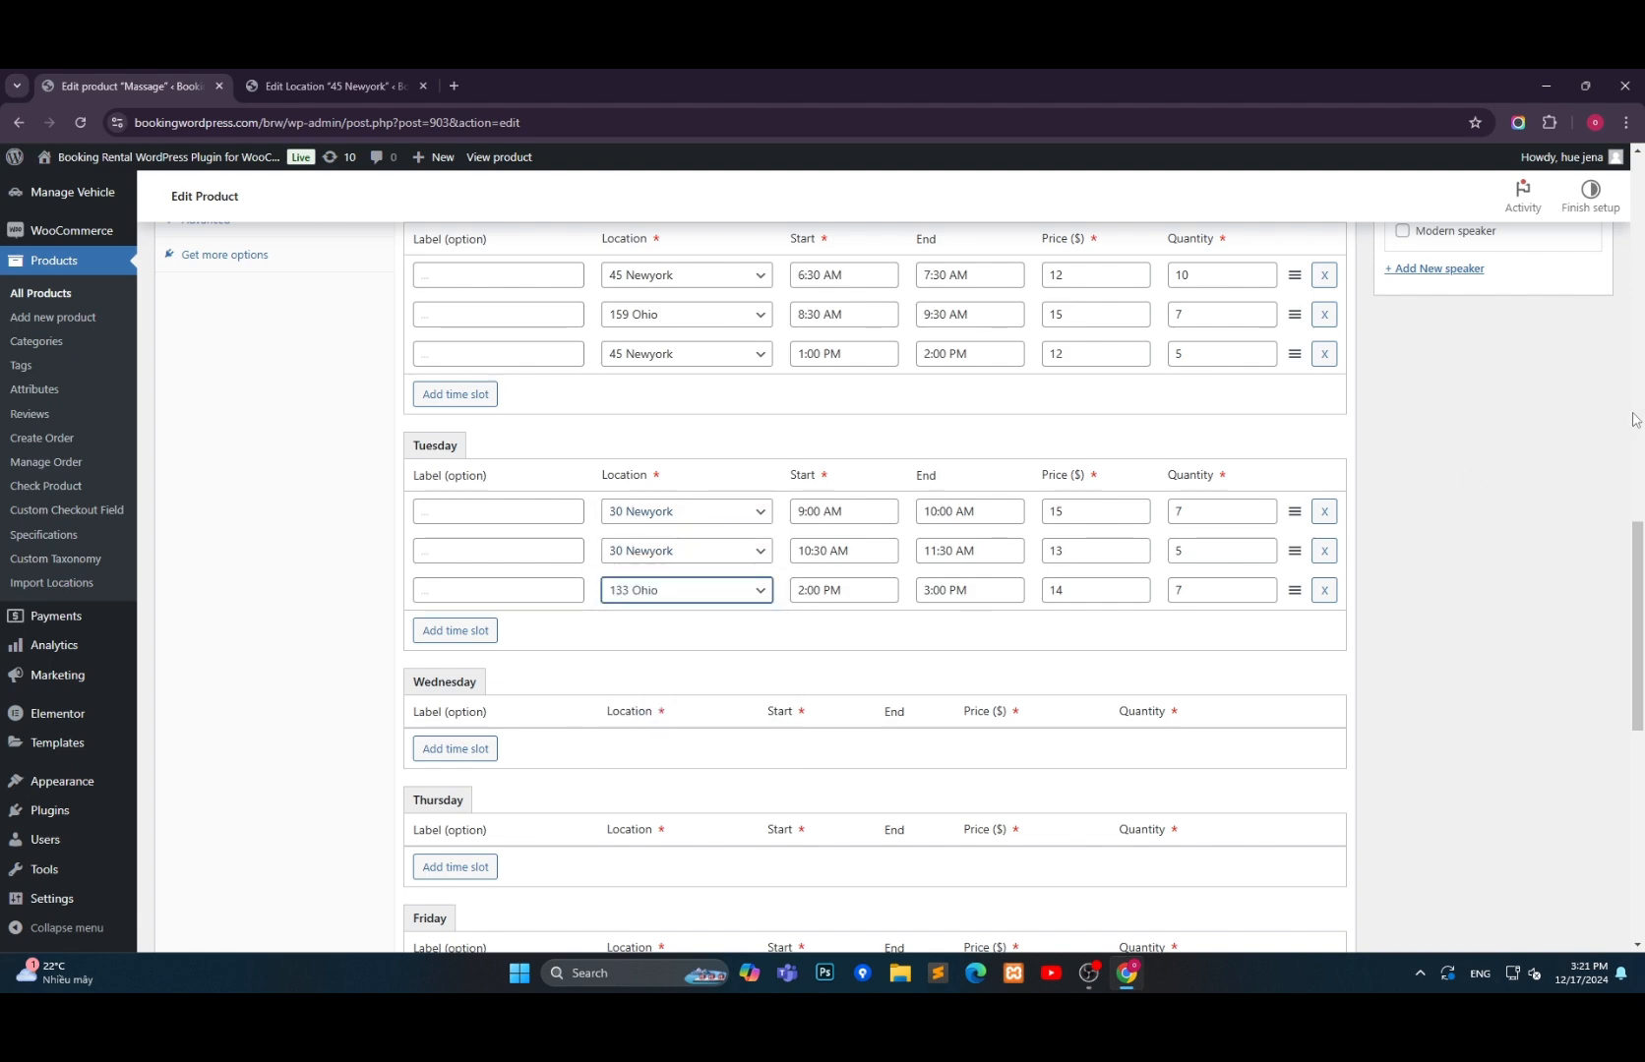
Update the Massage product and open its public product page in a new browser tab.
scroll(1636, 420, "up", 15)
left_click(1566, 482)
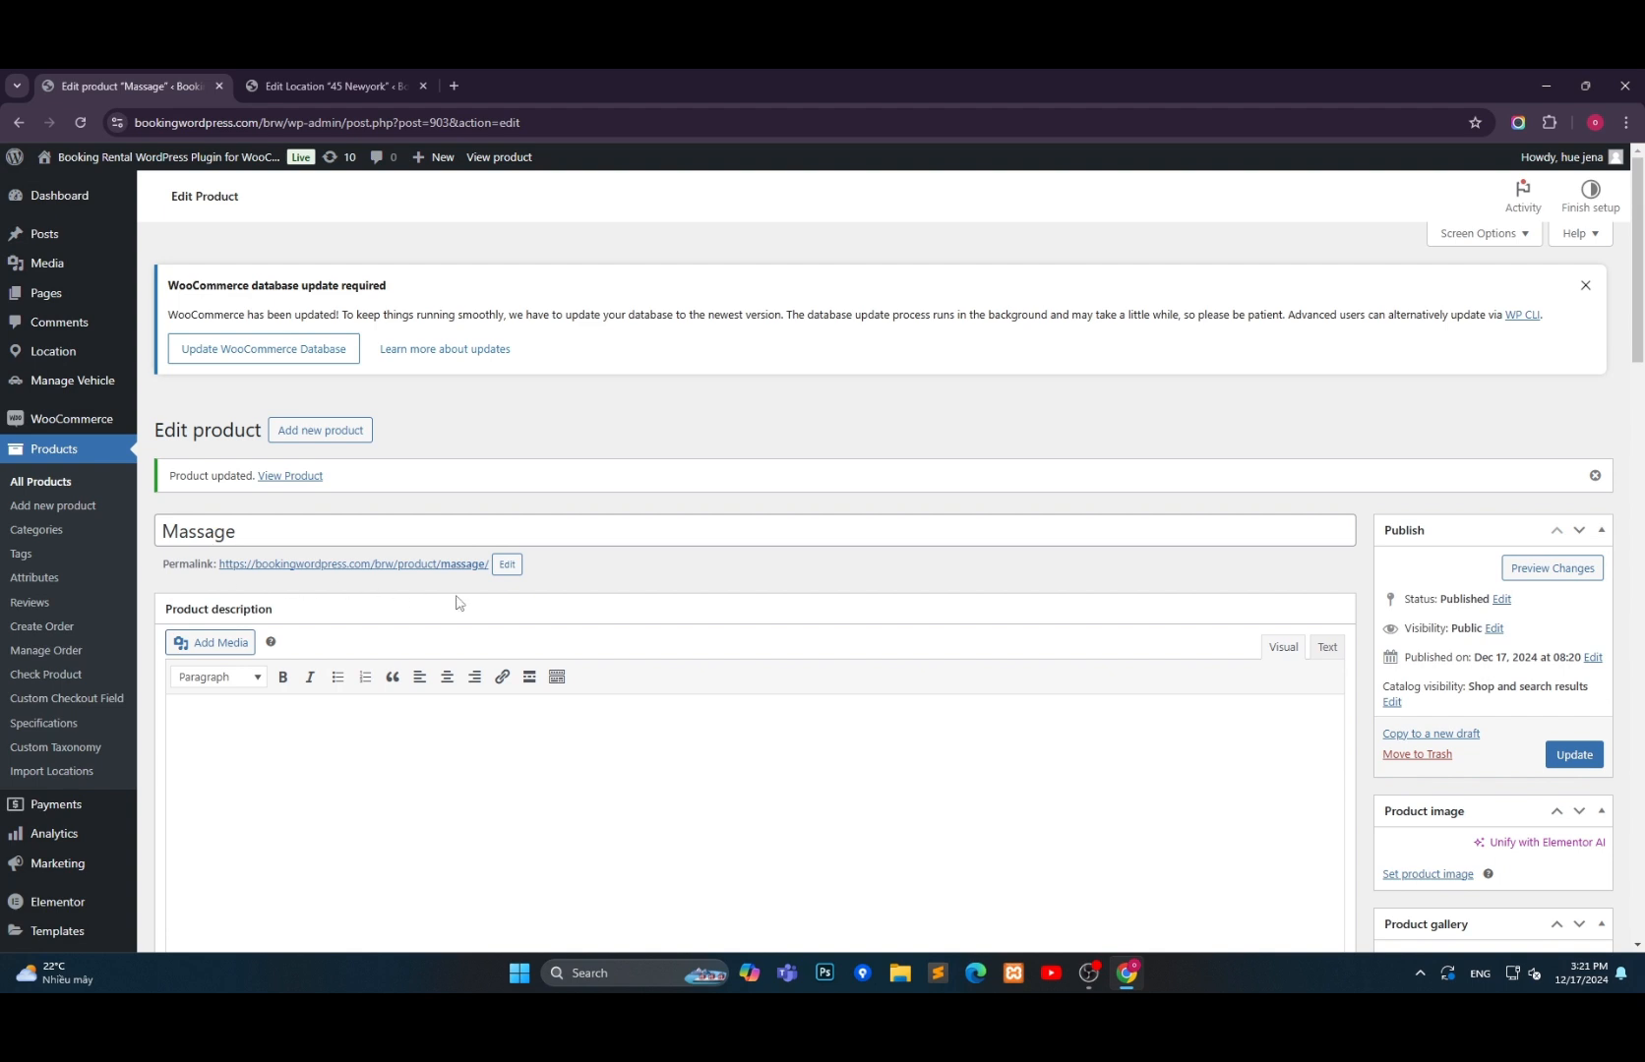
right_click(340, 564)
left_click(392, 577)
left_click(499, 87)
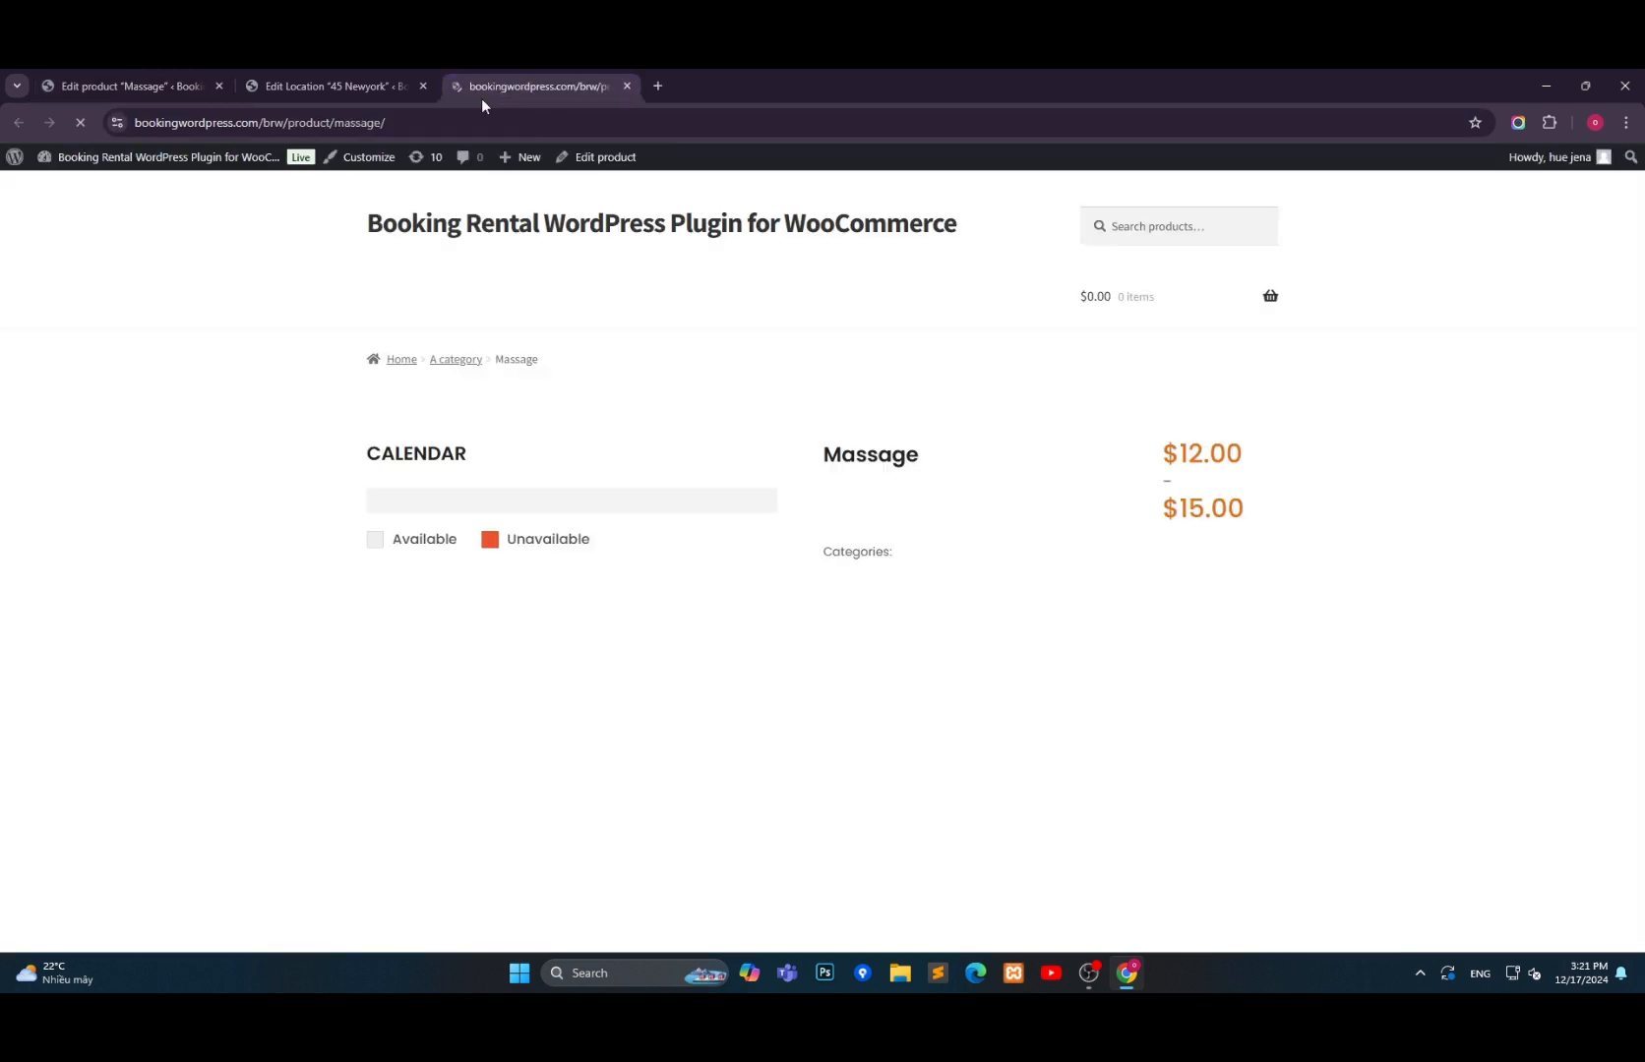
Book the Massage for 23-12-2024 at 159 Ohio in the 8:30 AM - 9:30 AM slot with quantity 3, accepting the terms.
scroll(1370, 498, "down", 1)
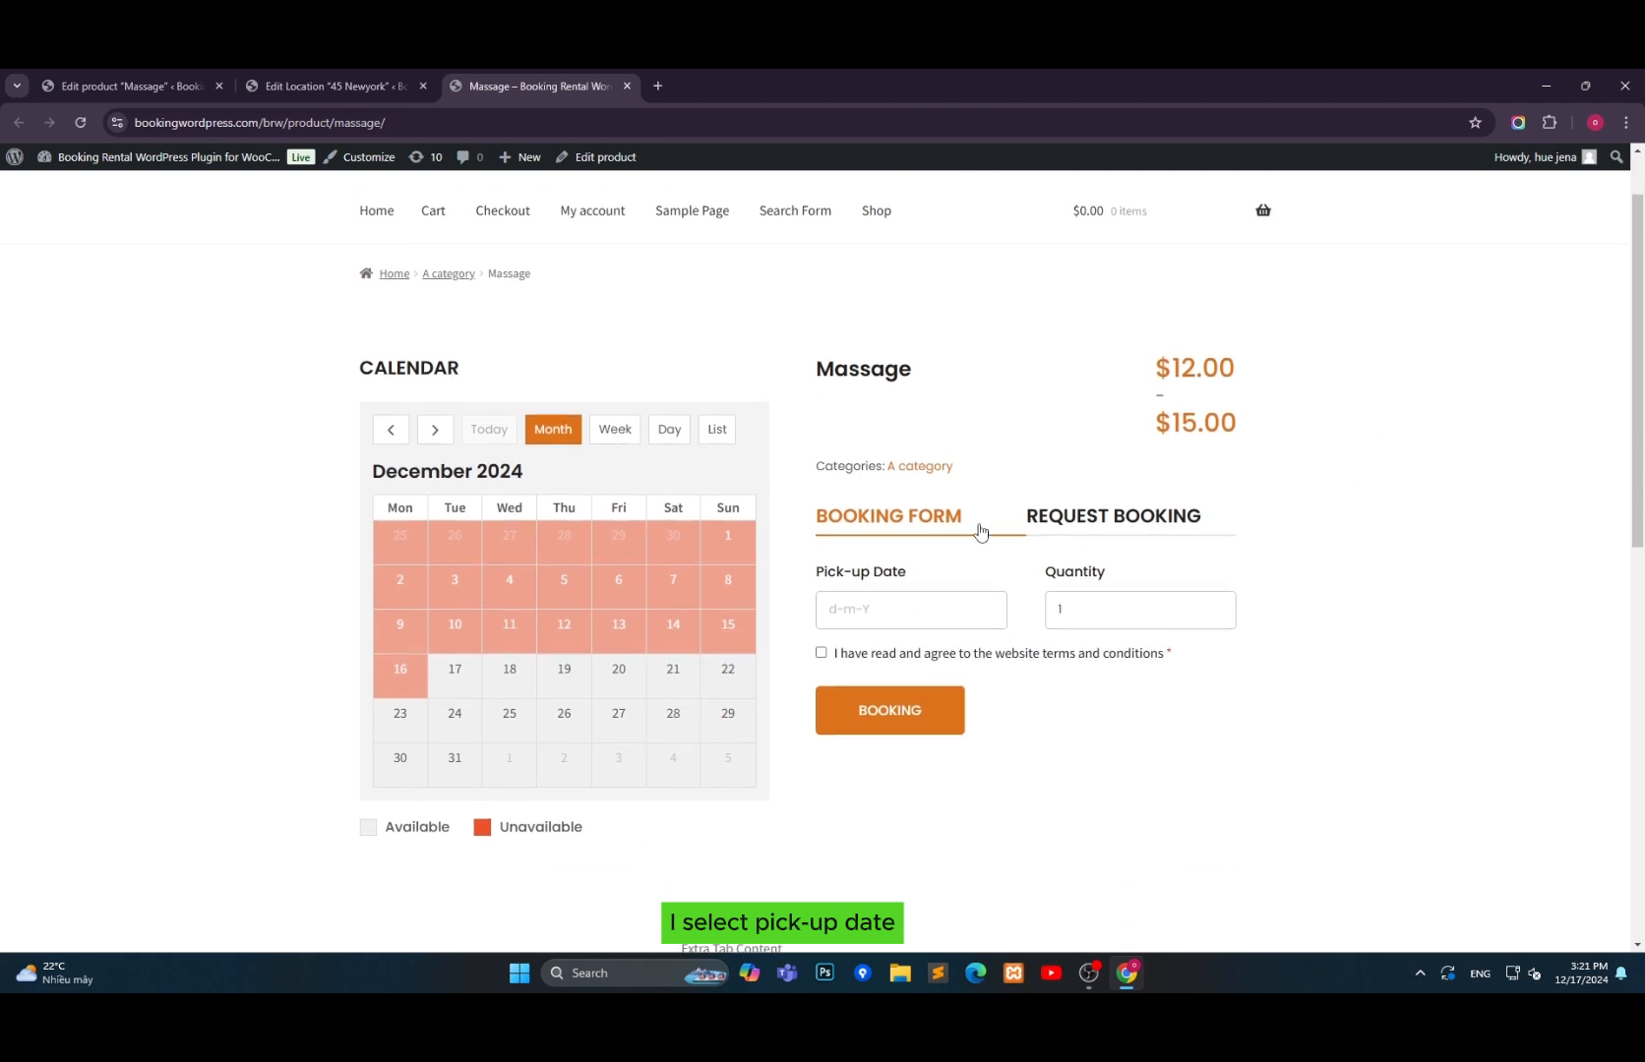
left_click(919, 614)
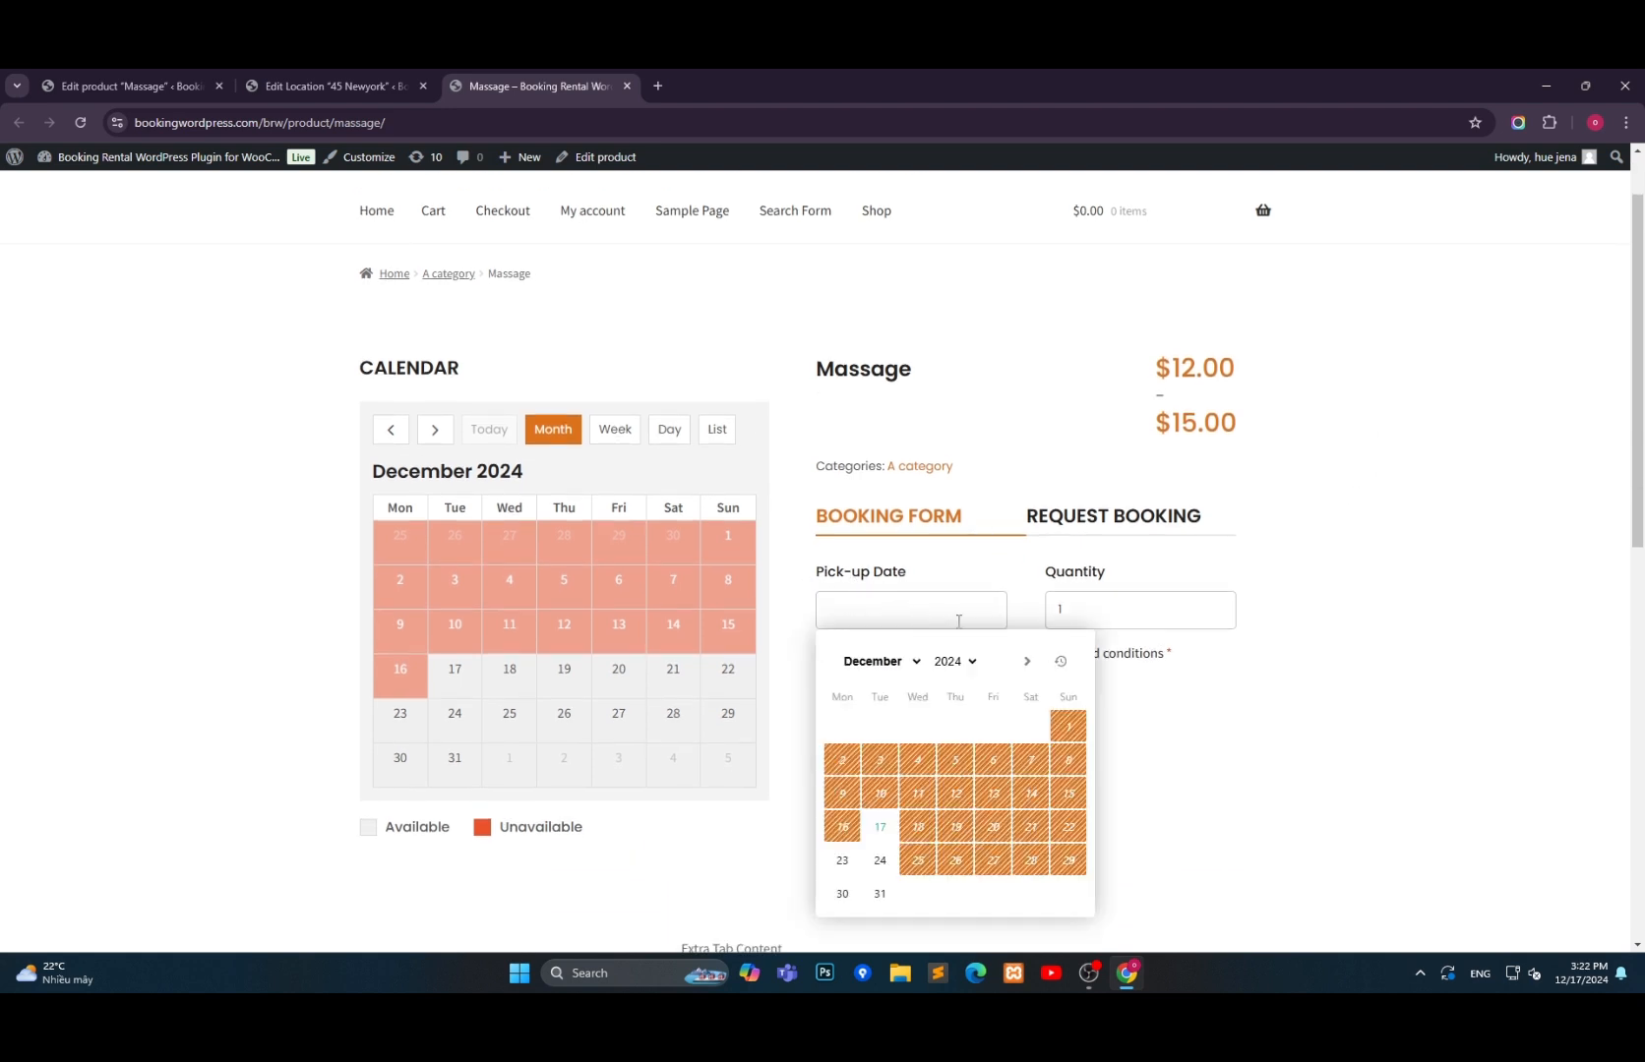
scroll(960, 630, "down", 2)
left_click(842, 692)
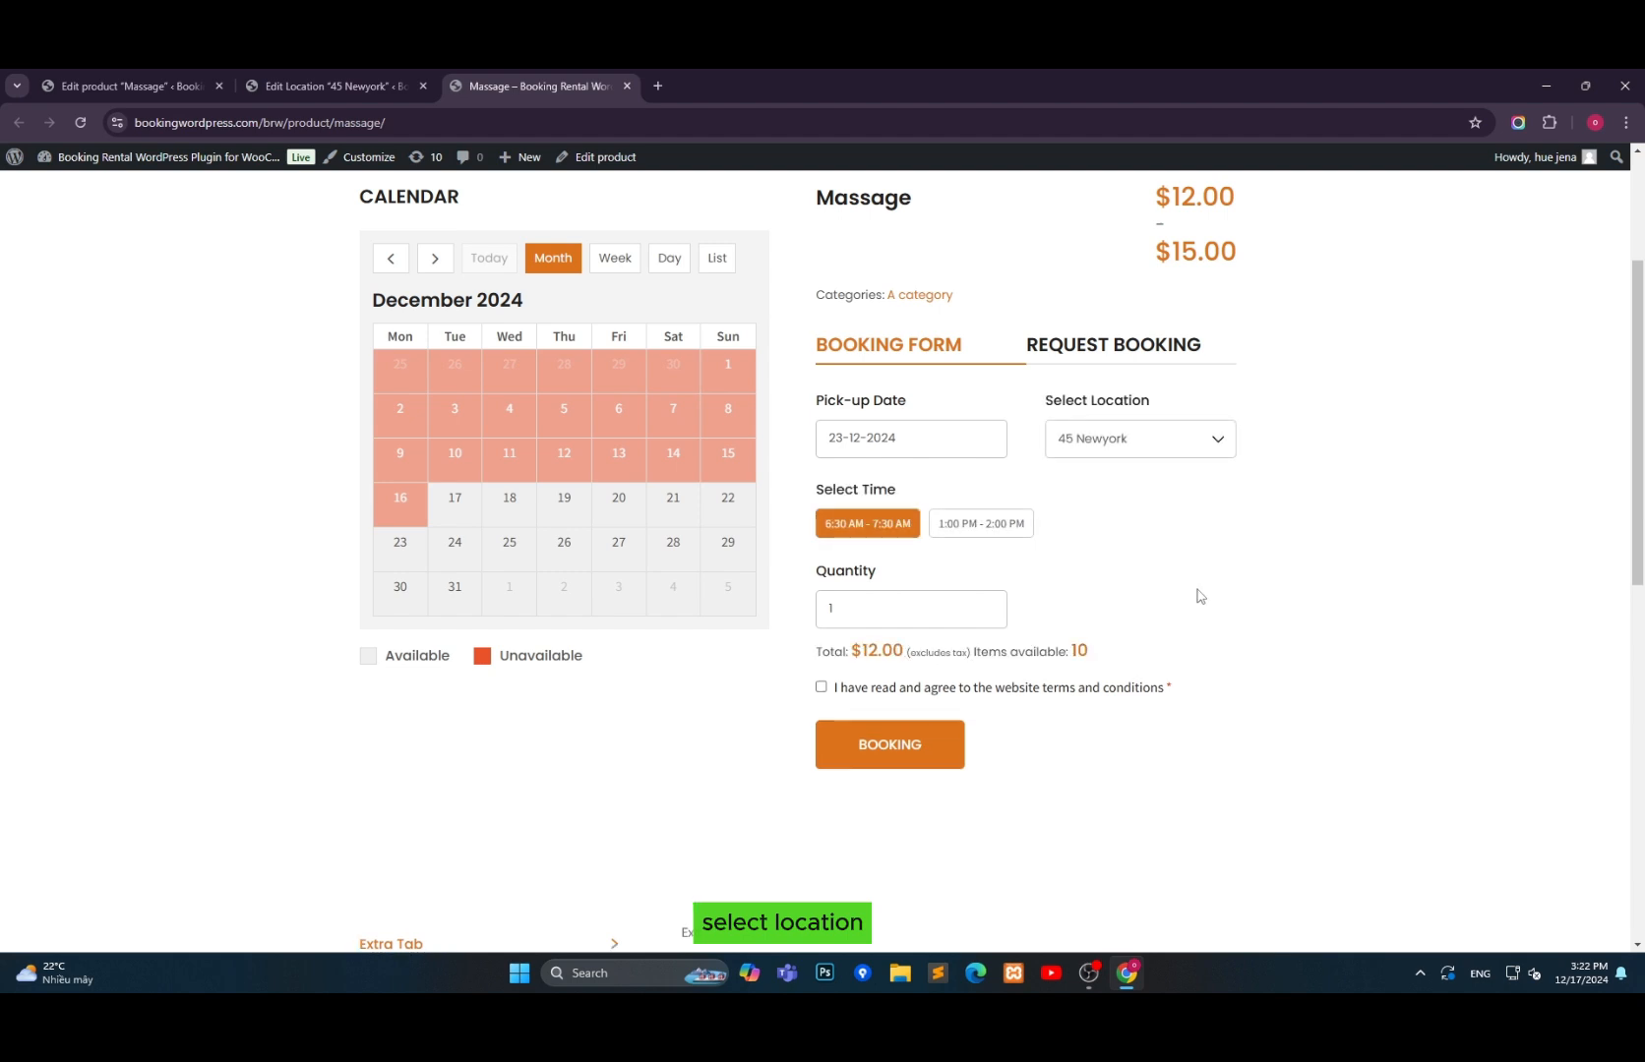
left_click(1171, 446)
left_click(1144, 494)
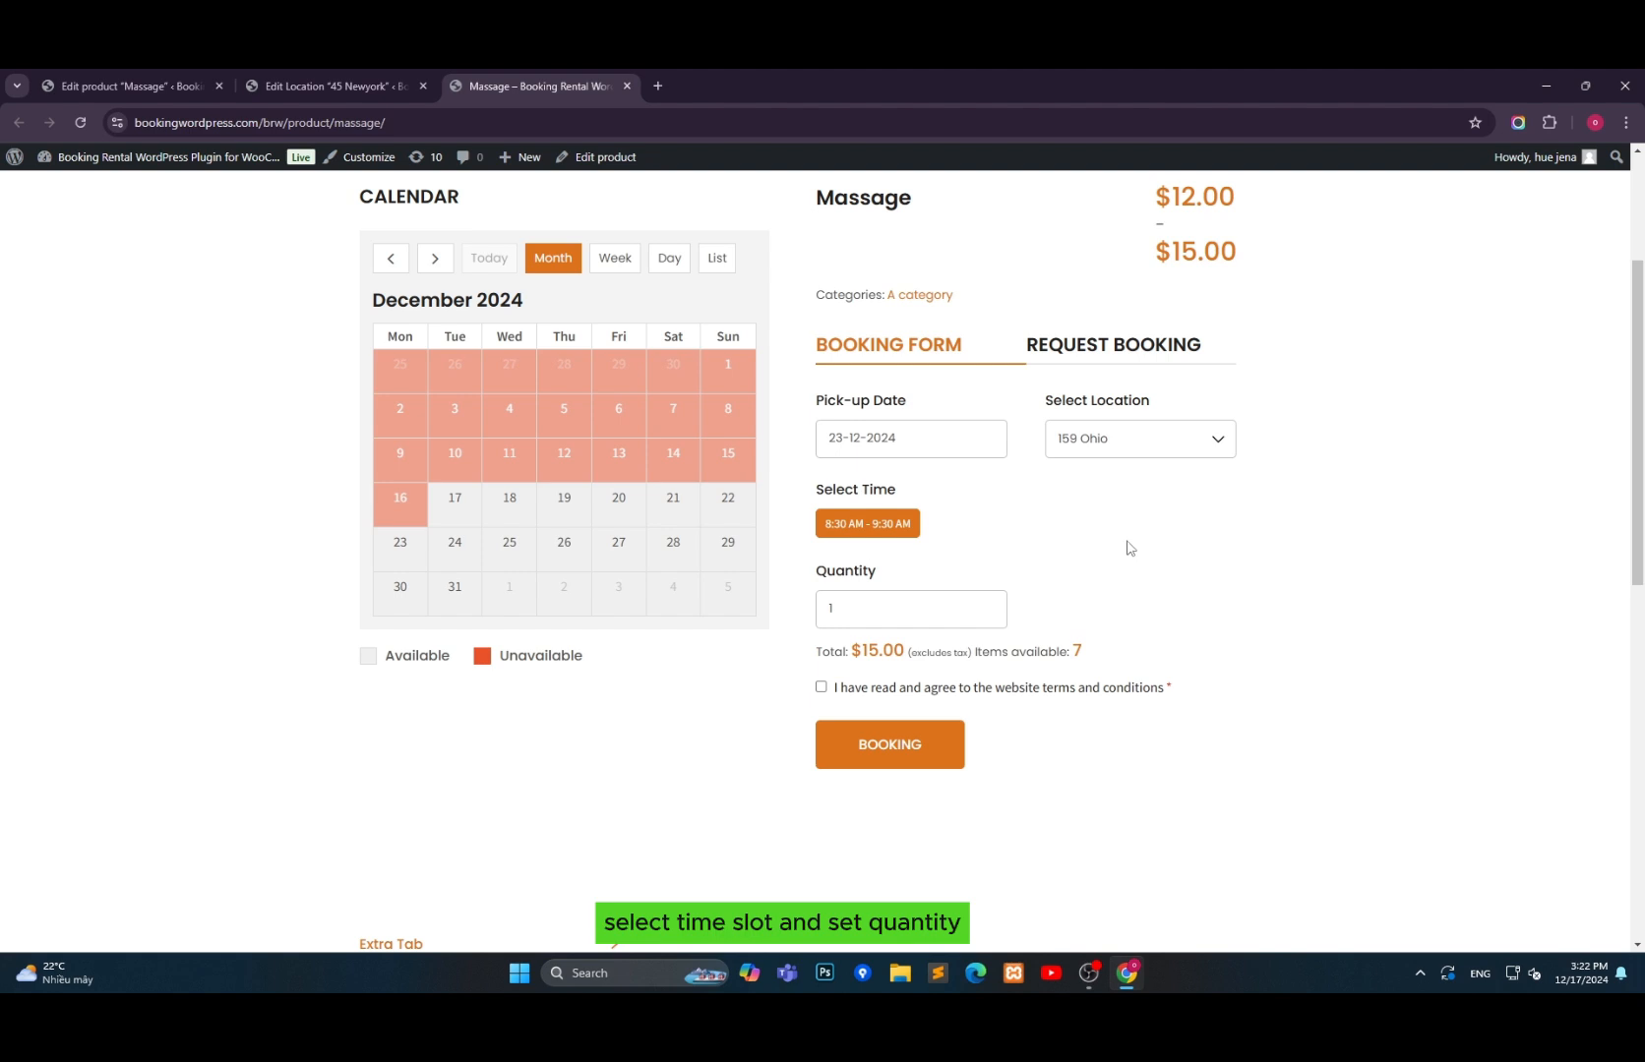
left_click(822, 686)
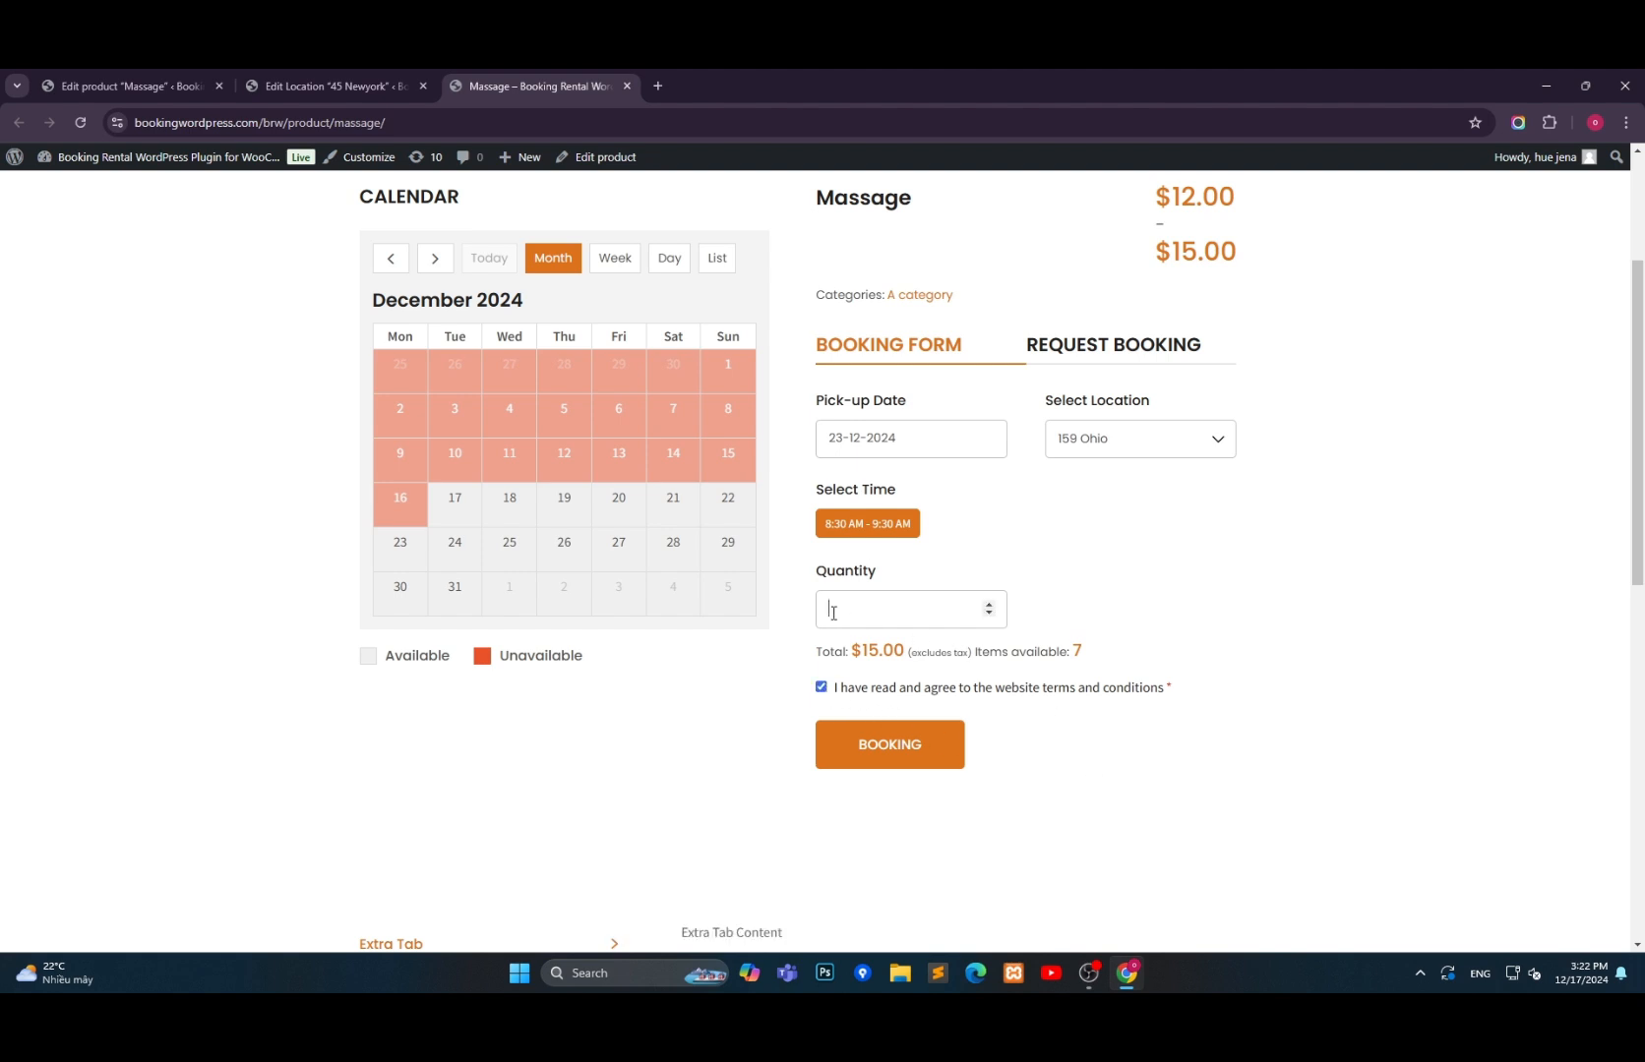
left_click(907, 746)
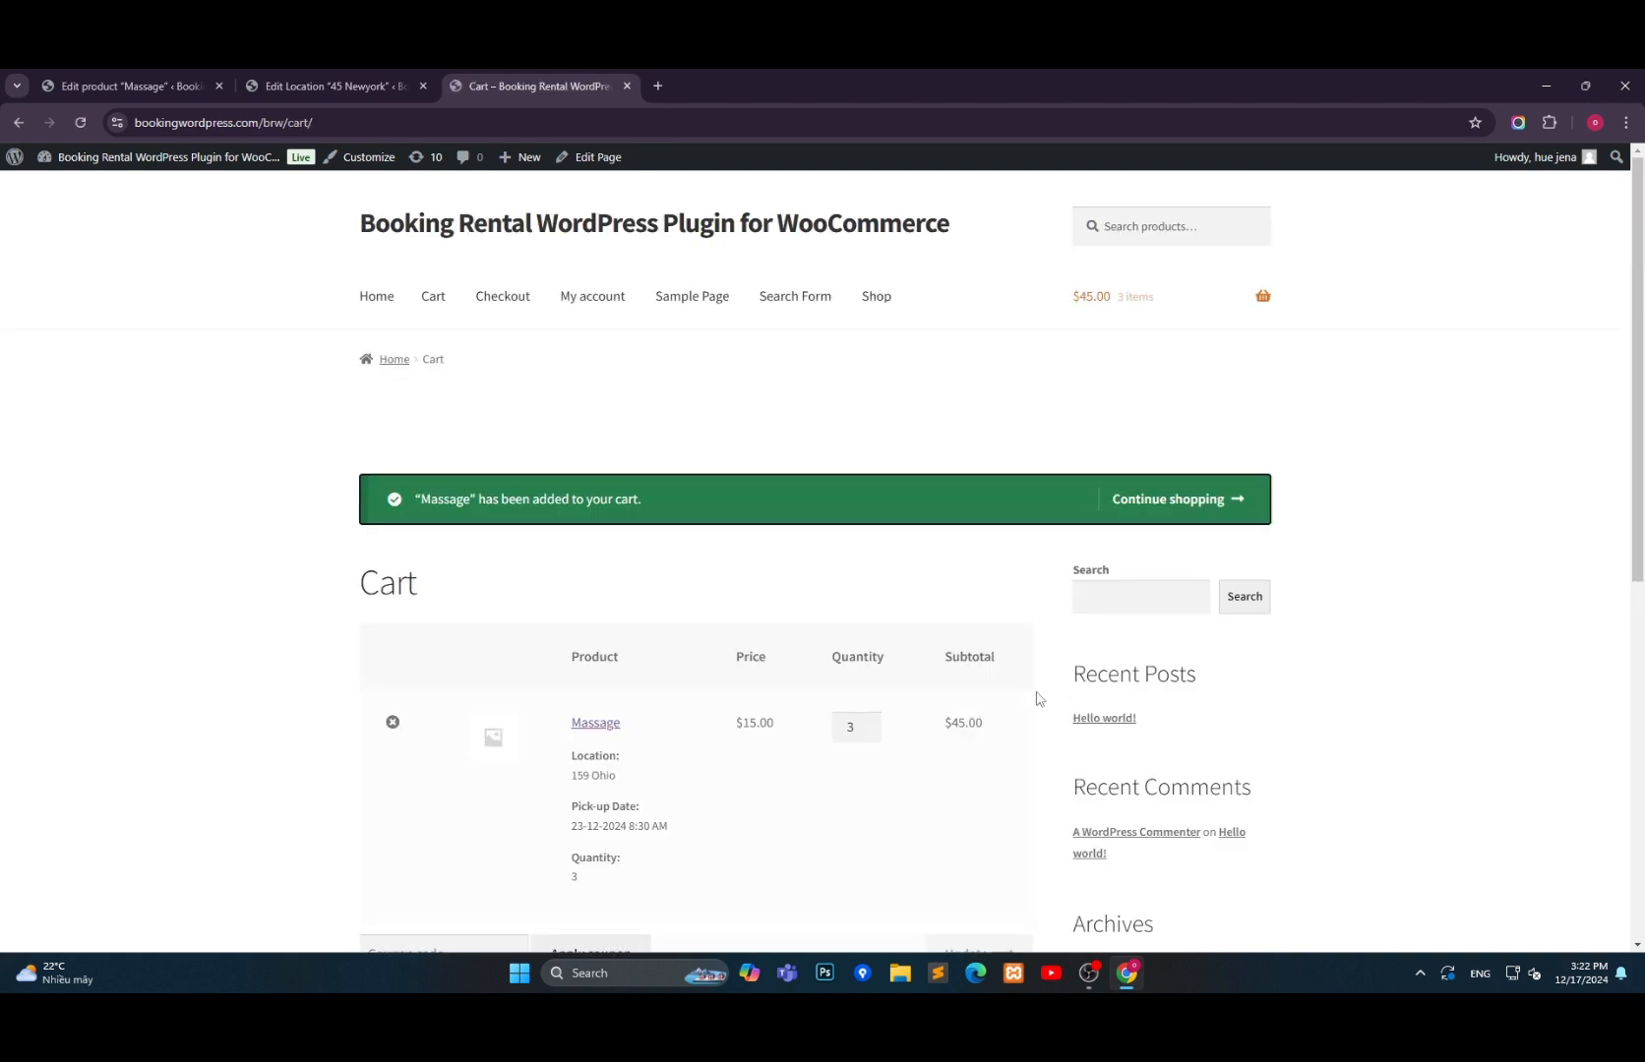
Proceed from the cart to checkout and place the order with the prefilled billing details and cash on delivery.
scroll(984, 694, "down", 3)
scroll(944, 688, "down", 4)
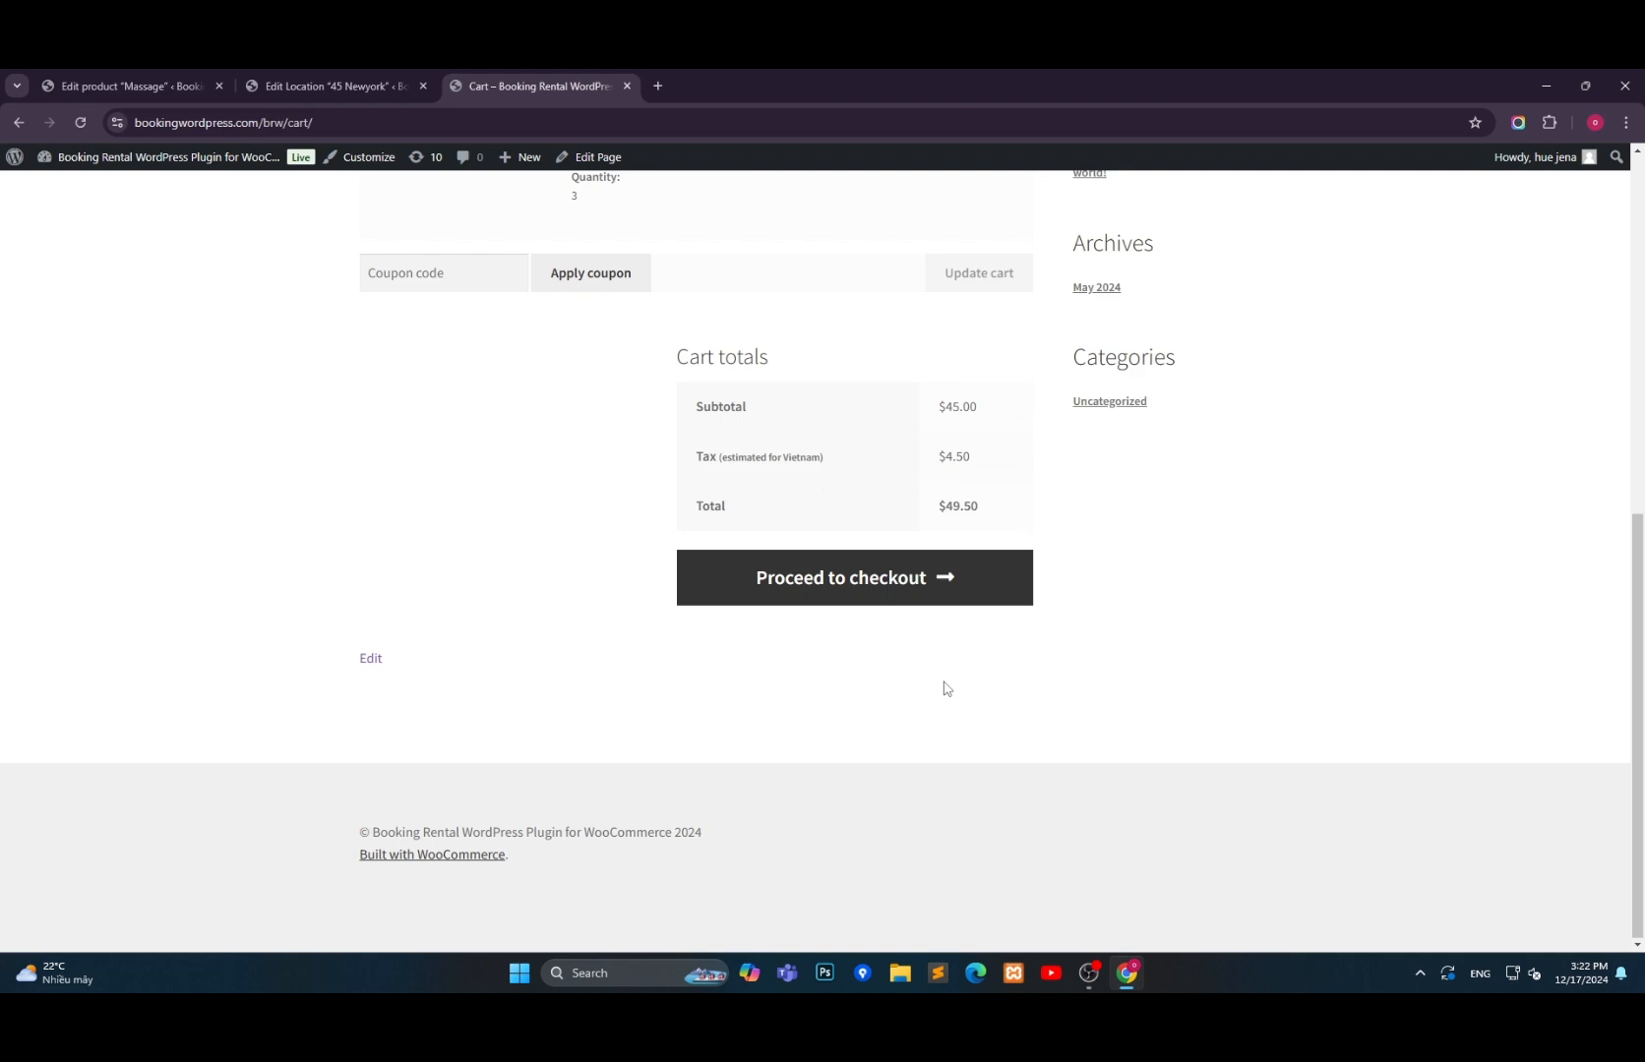
left_click(852, 591)
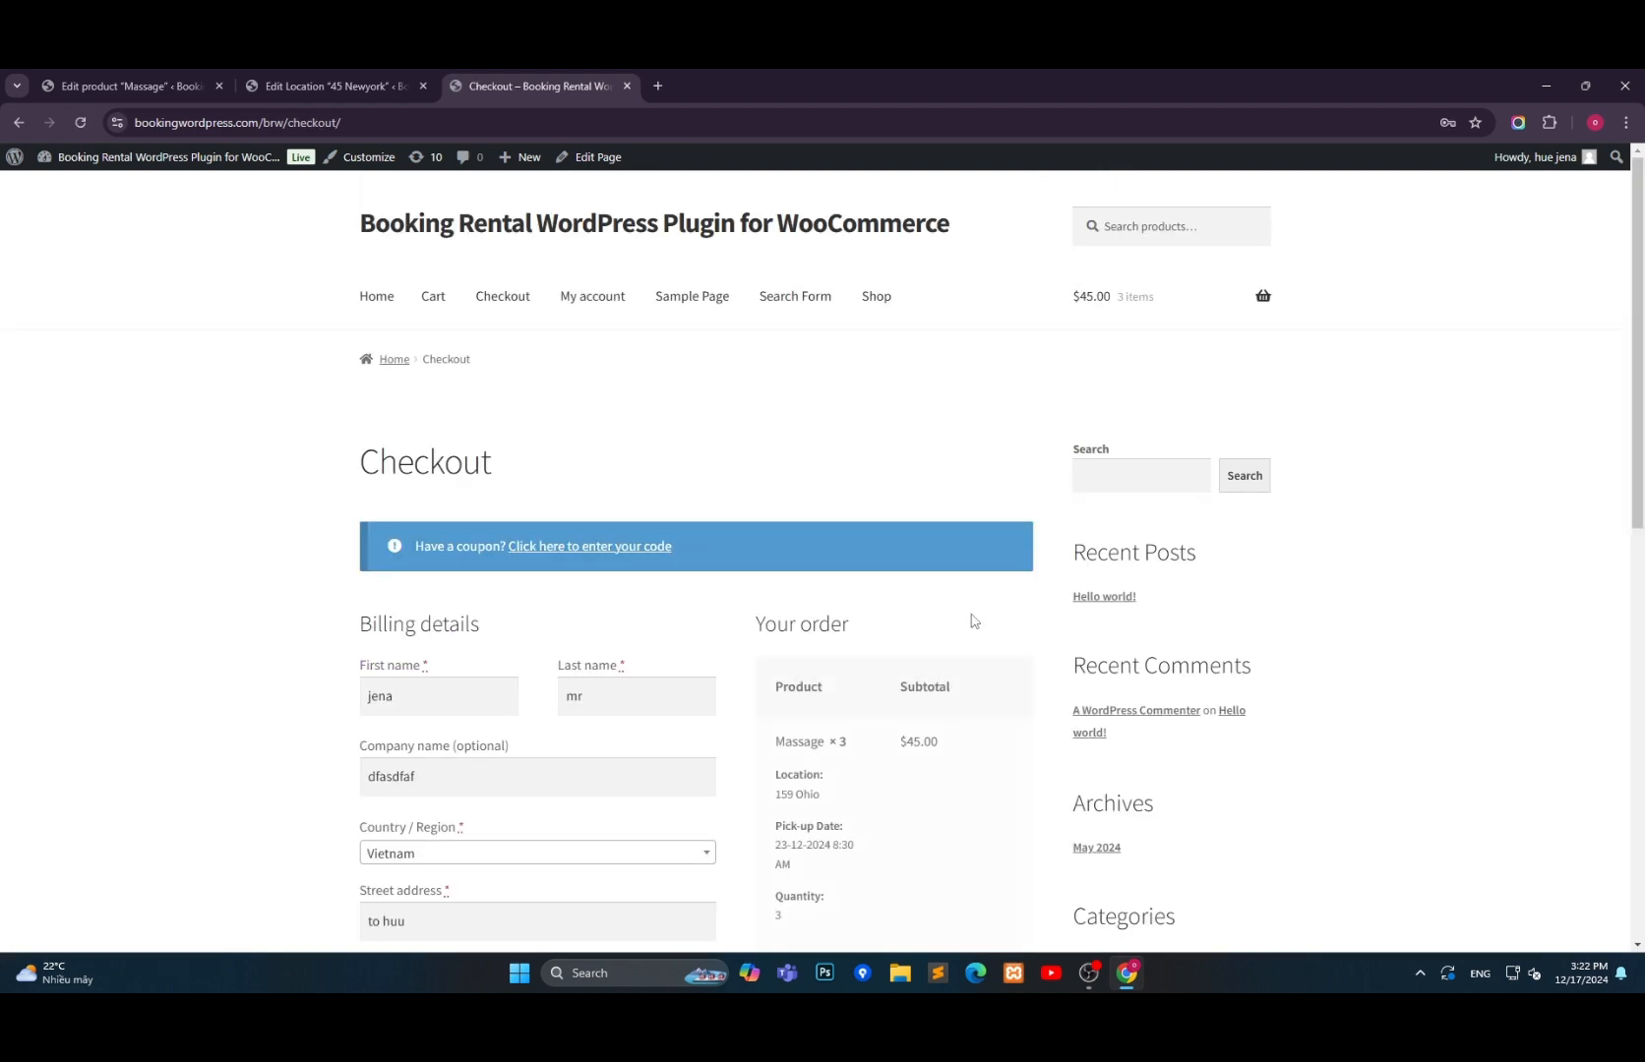
scroll(969, 625, "down", 3)
scroll(969, 624, "down", 5)
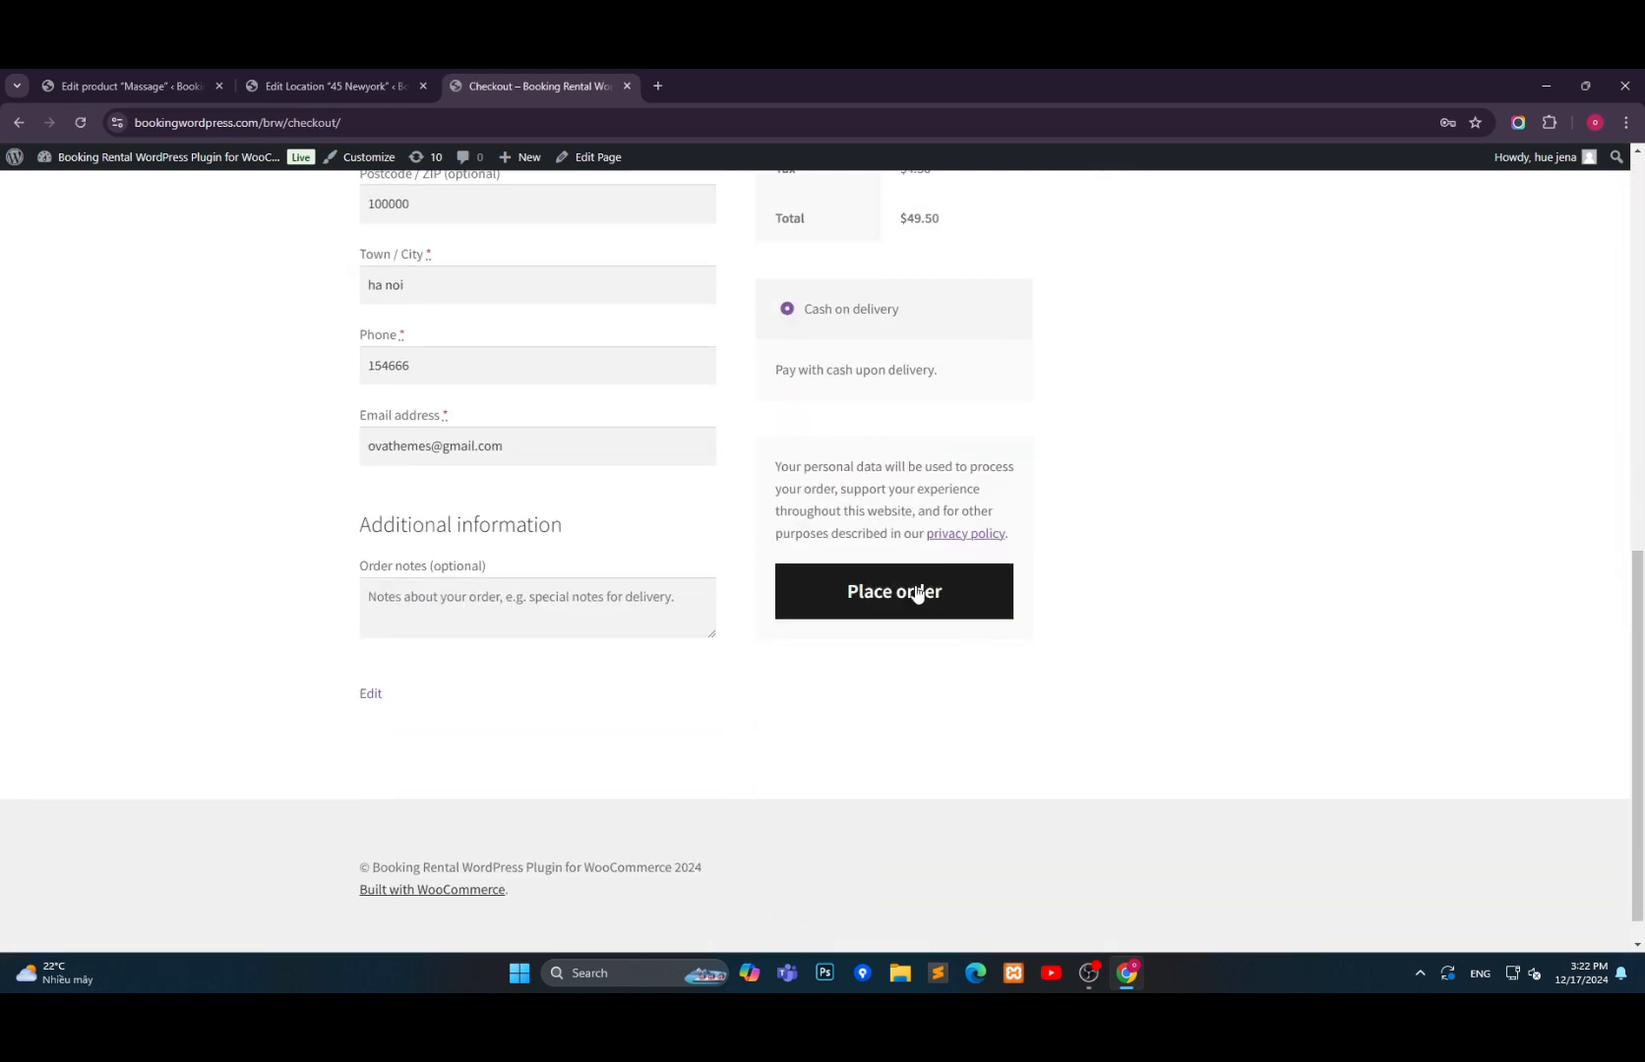
left_click(918, 590)
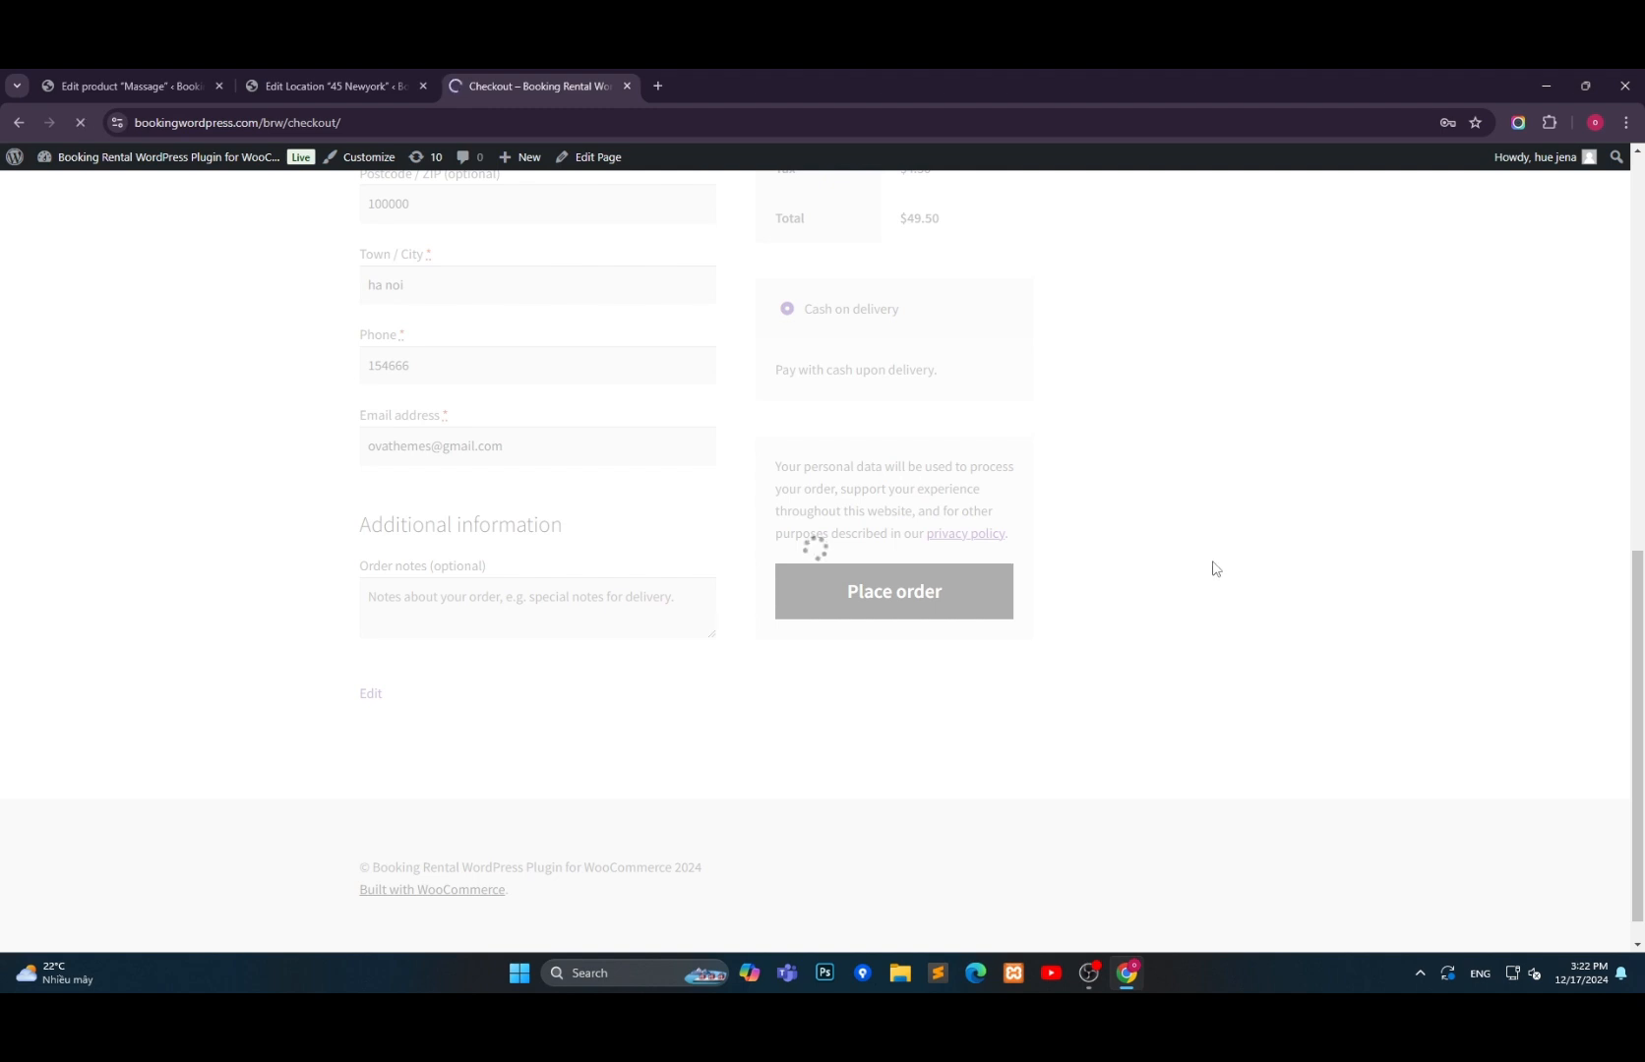